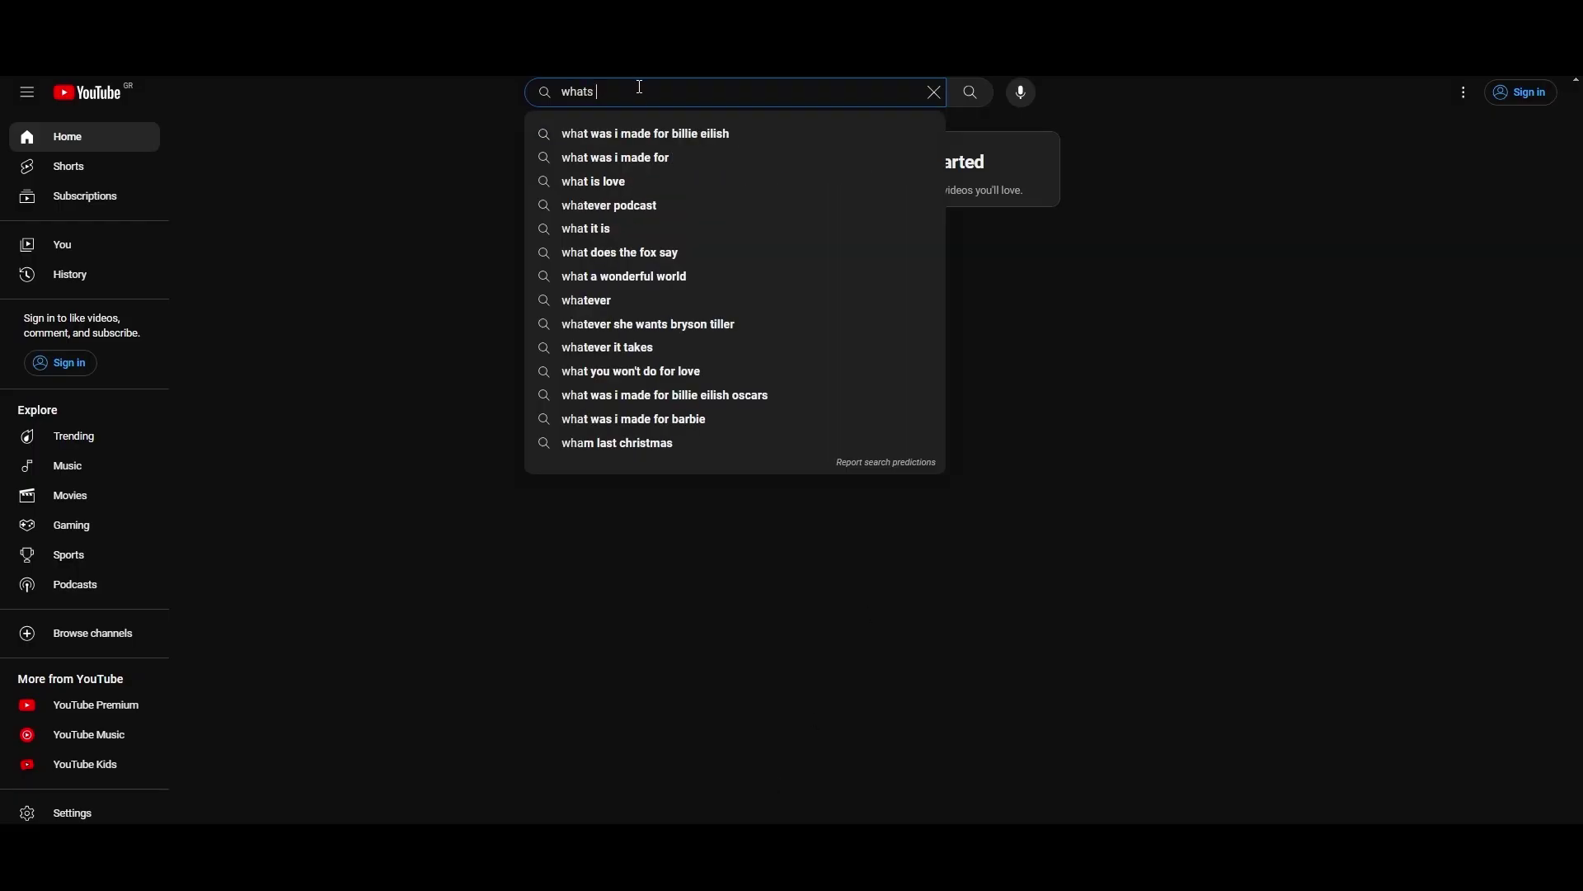
{"action": "type", "text": "n??????"}
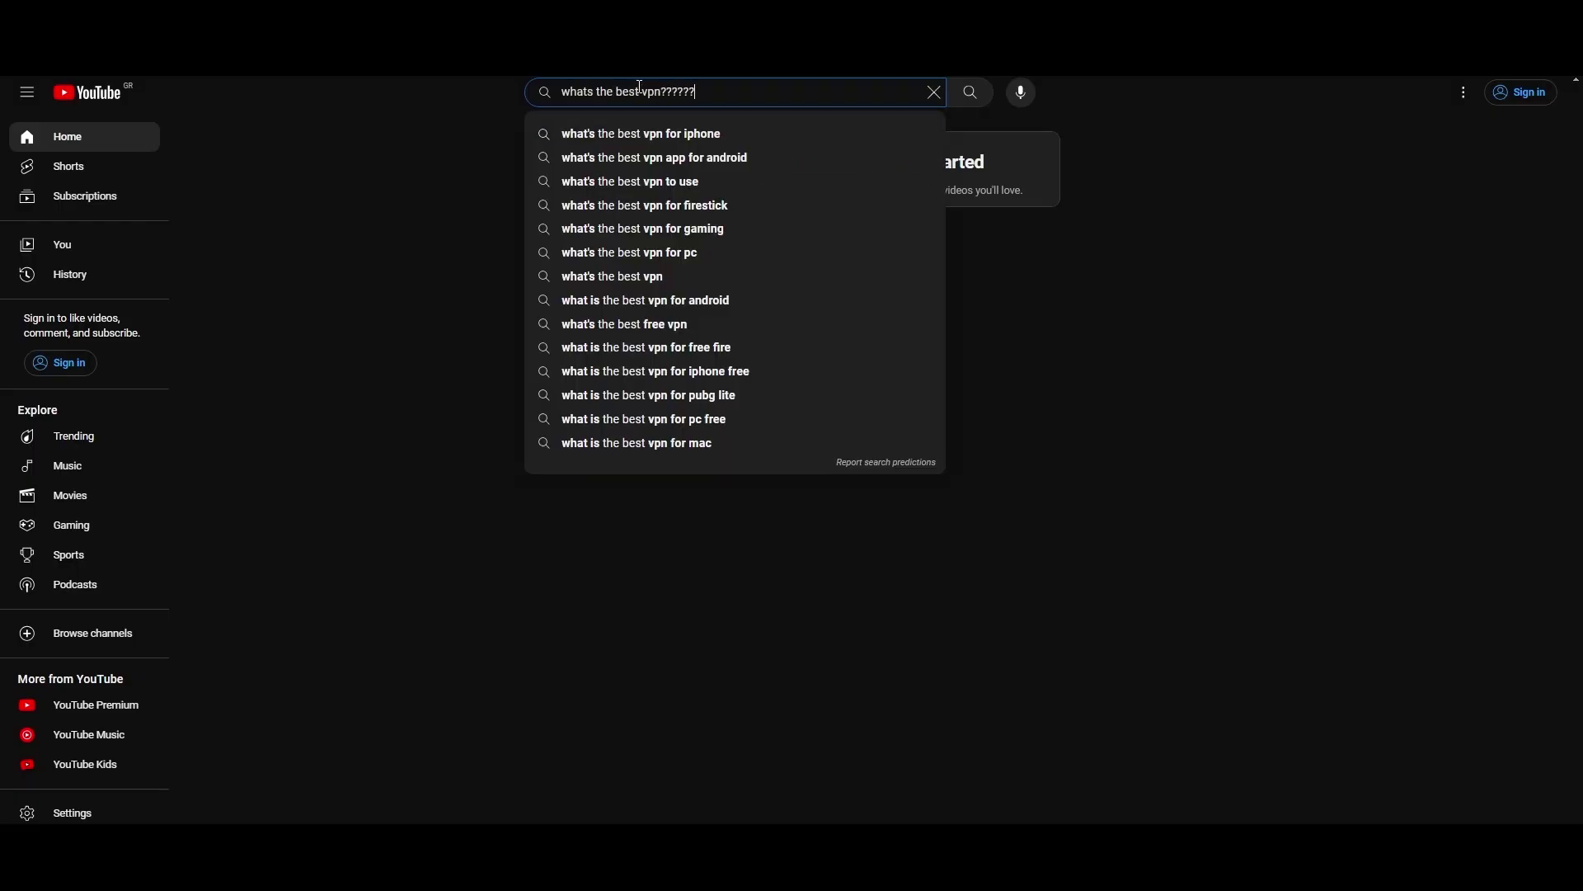
Run the YouTube search for 'whats the best vpn'
{"action": "key", "text": "Return"}
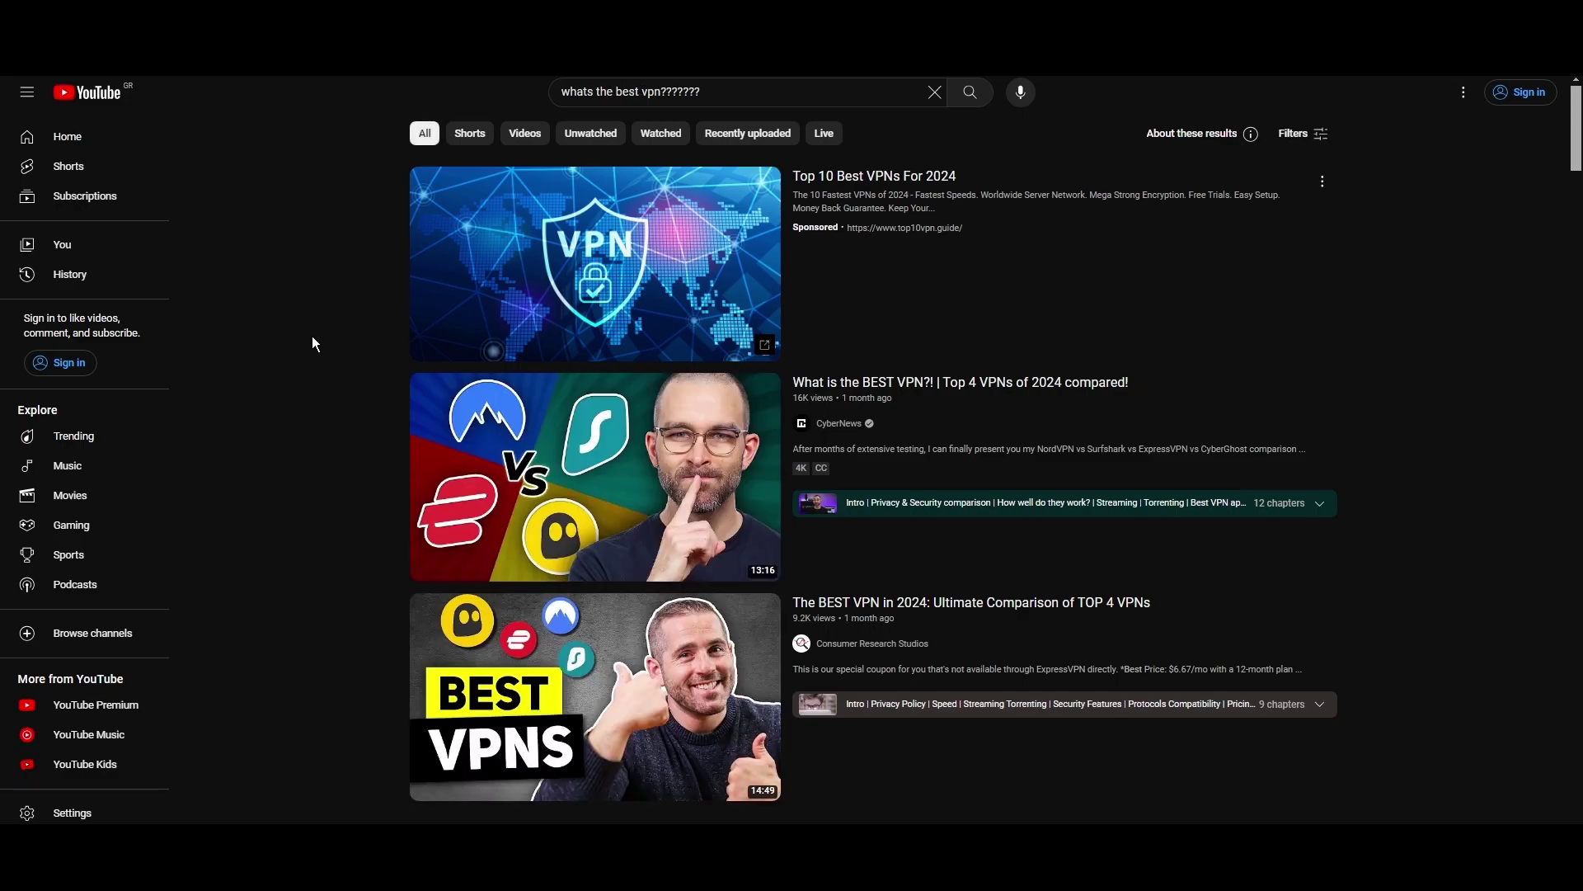
{"action": "scroll", "coordinate": [312, 343], "scroll_direction": "down", "scroll_amount": 1}
{"action": "scroll", "coordinate": [318, 334], "scroll_direction": "down", "scroll_amount": 2}
{"action": "scroll", "coordinate": [395, 348], "scroll_direction": "down", "scroll_amount": 2}
{"action": "scroll", "coordinate": [380, 348], "scroll_direction": "down", "scroll_amount": 3}
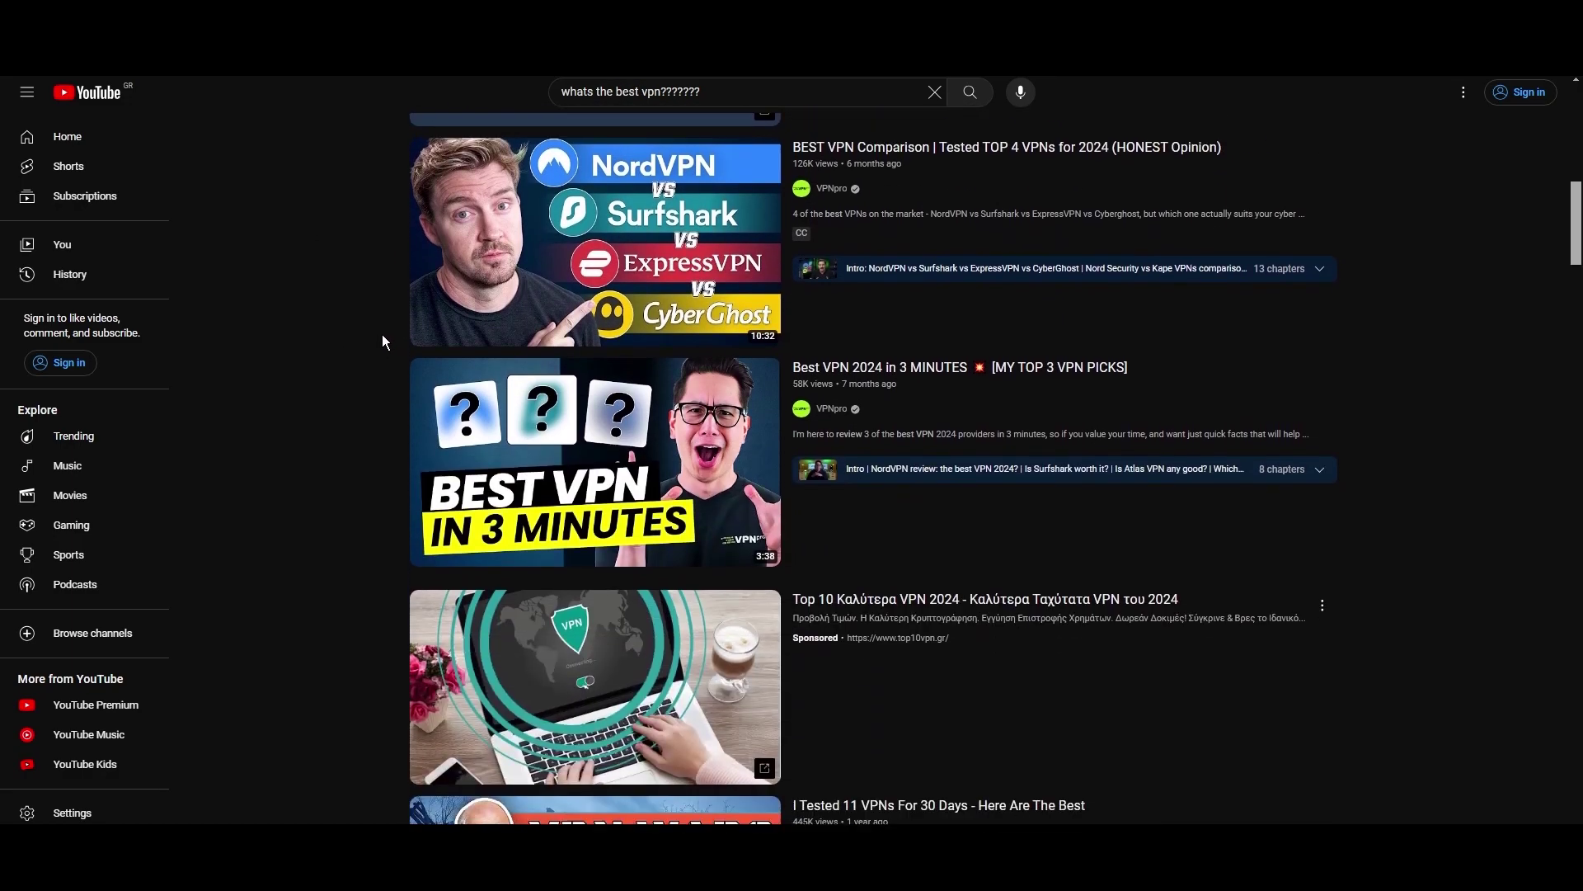
{"action": "scroll", "coordinate": [382, 335], "scroll_direction": "down", "scroll_amount": 2}
{"action": "scroll", "coordinate": [381, 328], "scroll_direction": "down", "scroll_amount": 3}
{"action": "scroll", "coordinate": [376, 325], "scroll_direction": "down", "scroll_amount": 4}
{"action": "scroll", "coordinate": [362, 325], "scroll_direction": "down", "scroll_amount": 4}
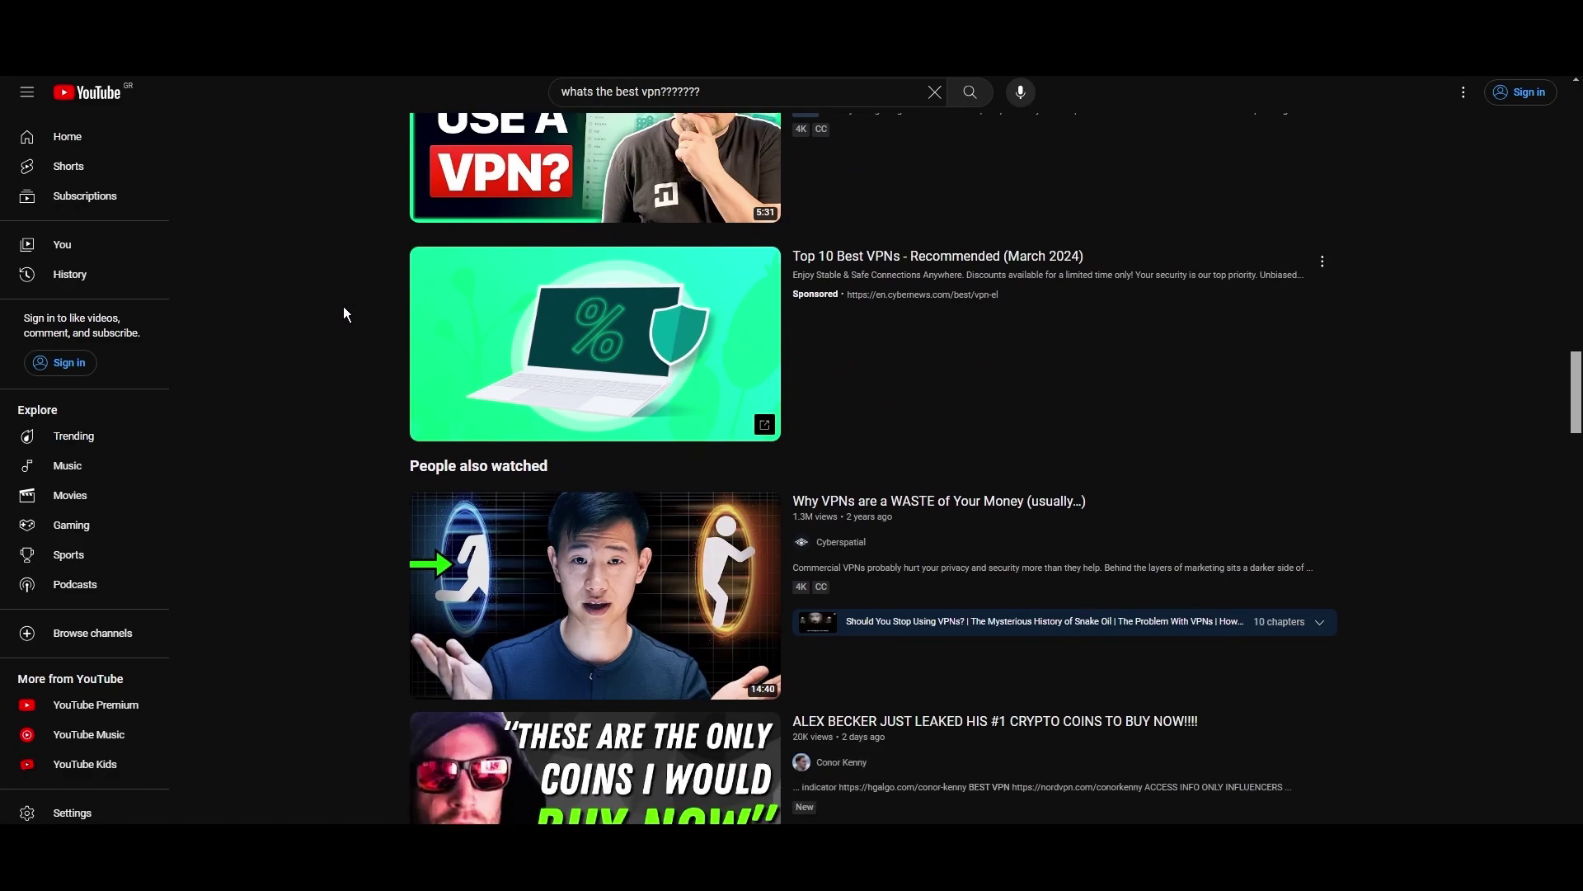
{"action": "scroll", "coordinate": [344, 312], "scroll_direction": "down", "scroll_amount": 3}
{"action": "scroll", "coordinate": [336, 318], "scroll_direction": "down", "scroll_amount": 3}
{"action": "scroll", "coordinate": [304, 368], "scroll_direction": "down", "scroll_amount": 3}
{"action": "scroll", "coordinate": [309, 364], "scroll_direction": "down", "scroll_amount": 3}
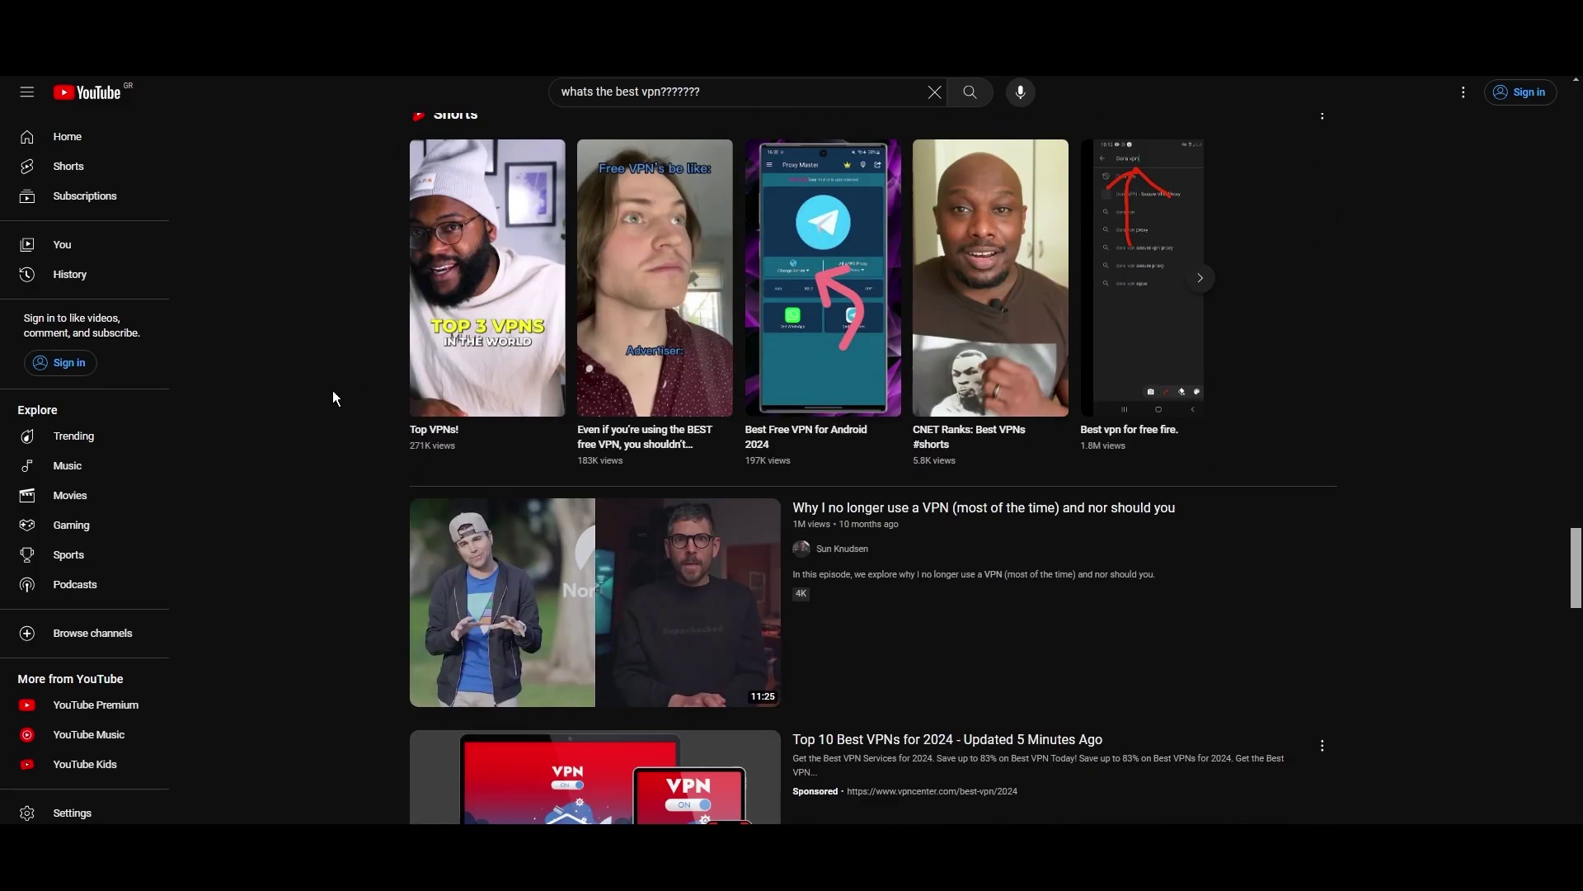
{"action": "scroll", "coordinate": [336, 432], "scroll_direction": "down", "scroll_amount": 3}
{"action": "scroll", "coordinate": [325, 425], "scroll_direction": "down", "scroll_amount": 2}
{"action": "scroll", "coordinate": [293, 419], "scroll_direction": "down", "scroll_amount": 1}
{"action": "scroll", "coordinate": [297, 422], "scroll_direction": "down", "scroll_amount": 2}
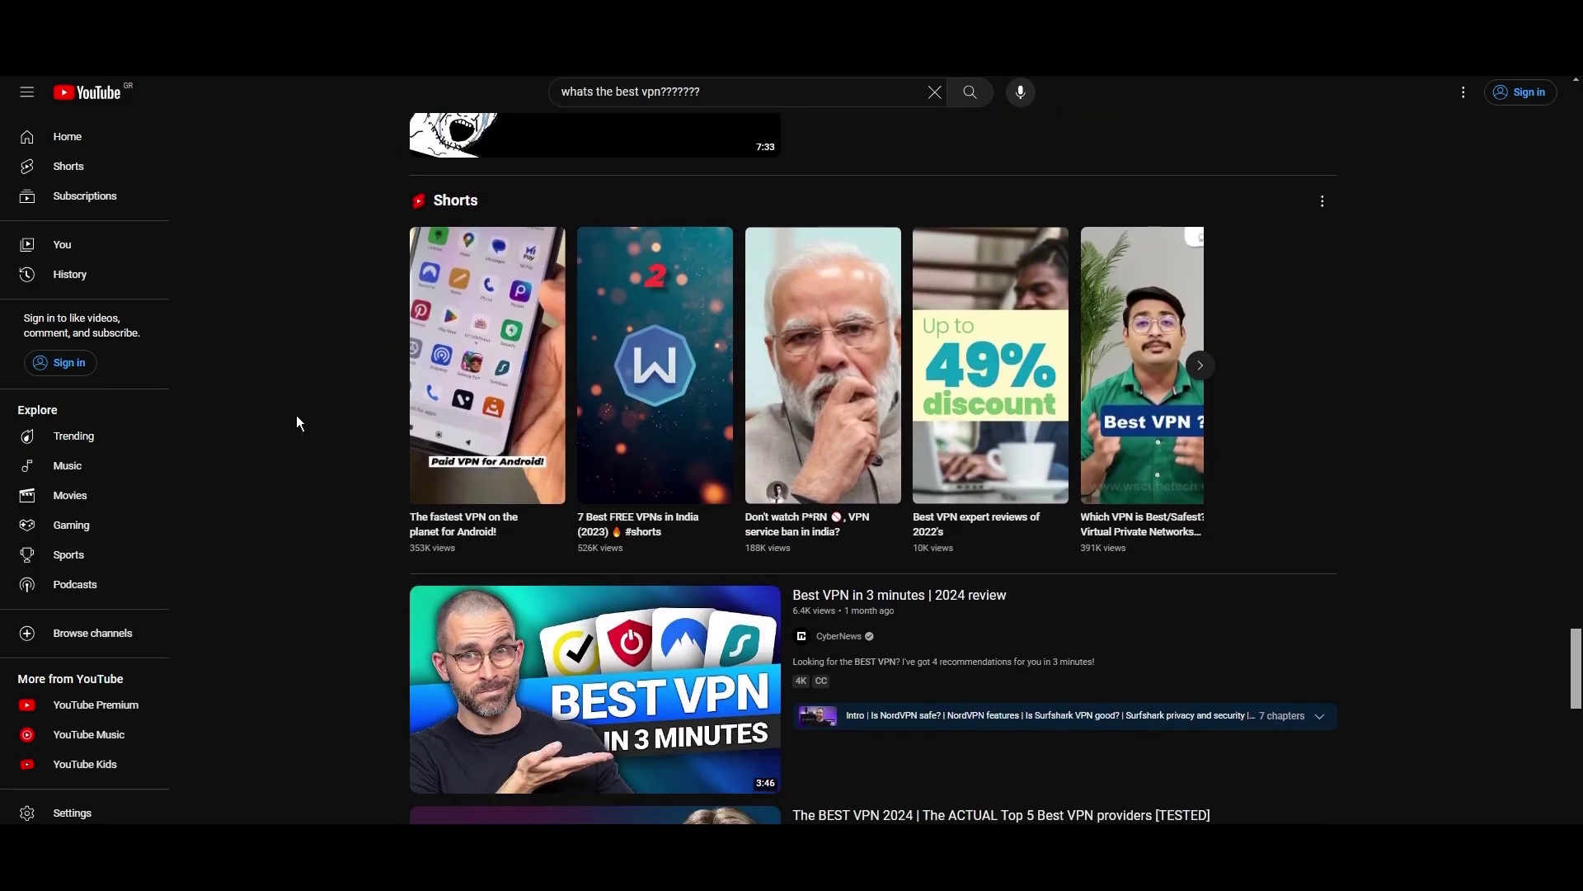
{"action": "scroll", "coordinate": [302, 392], "scroll_direction": "down", "scroll_amount": 3}
{"action": "scroll", "coordinate": [300, 385], "scroll_direction": "down", "scroll_amount": 2}
{"action": "scroll", "coordinate": [305, 375], "scroll_direction": "down", "scroll_amount": 1}
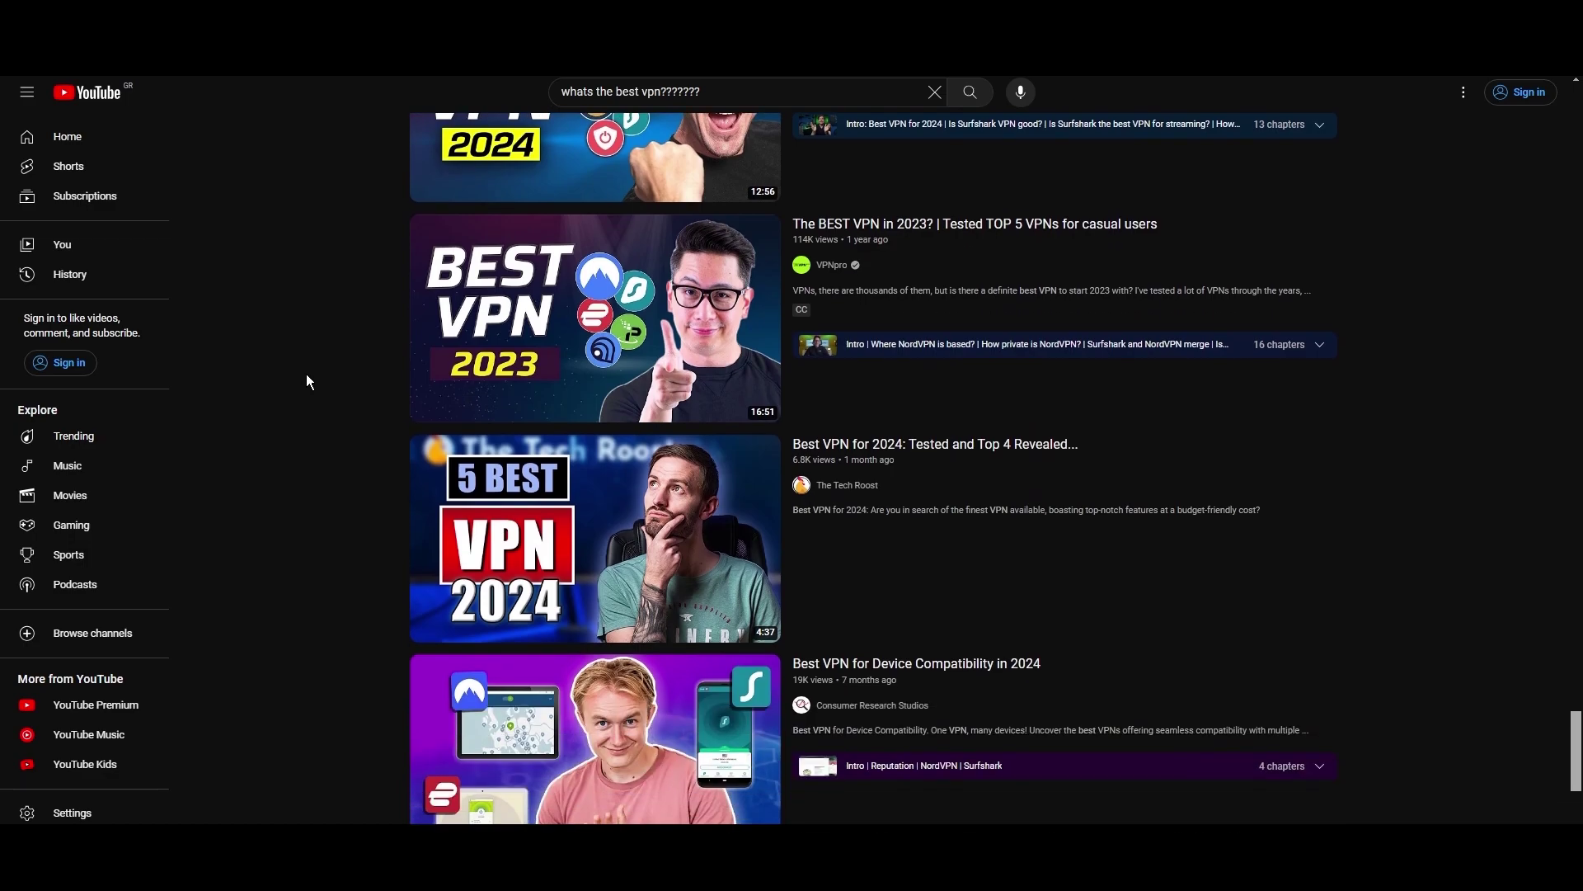
{"action": "scroll", "coordinate": [306, 374], "scroll_direction": "down", "scroll_amount": 3}
{"action": "scroll", "coordinate": [305, 374], "scroll_direction": "down", "scroll_amount": 2}
{"action": "scroll", "coordinate": [302, 383], "scroll_direction": "down", "scroll_amount": 1}
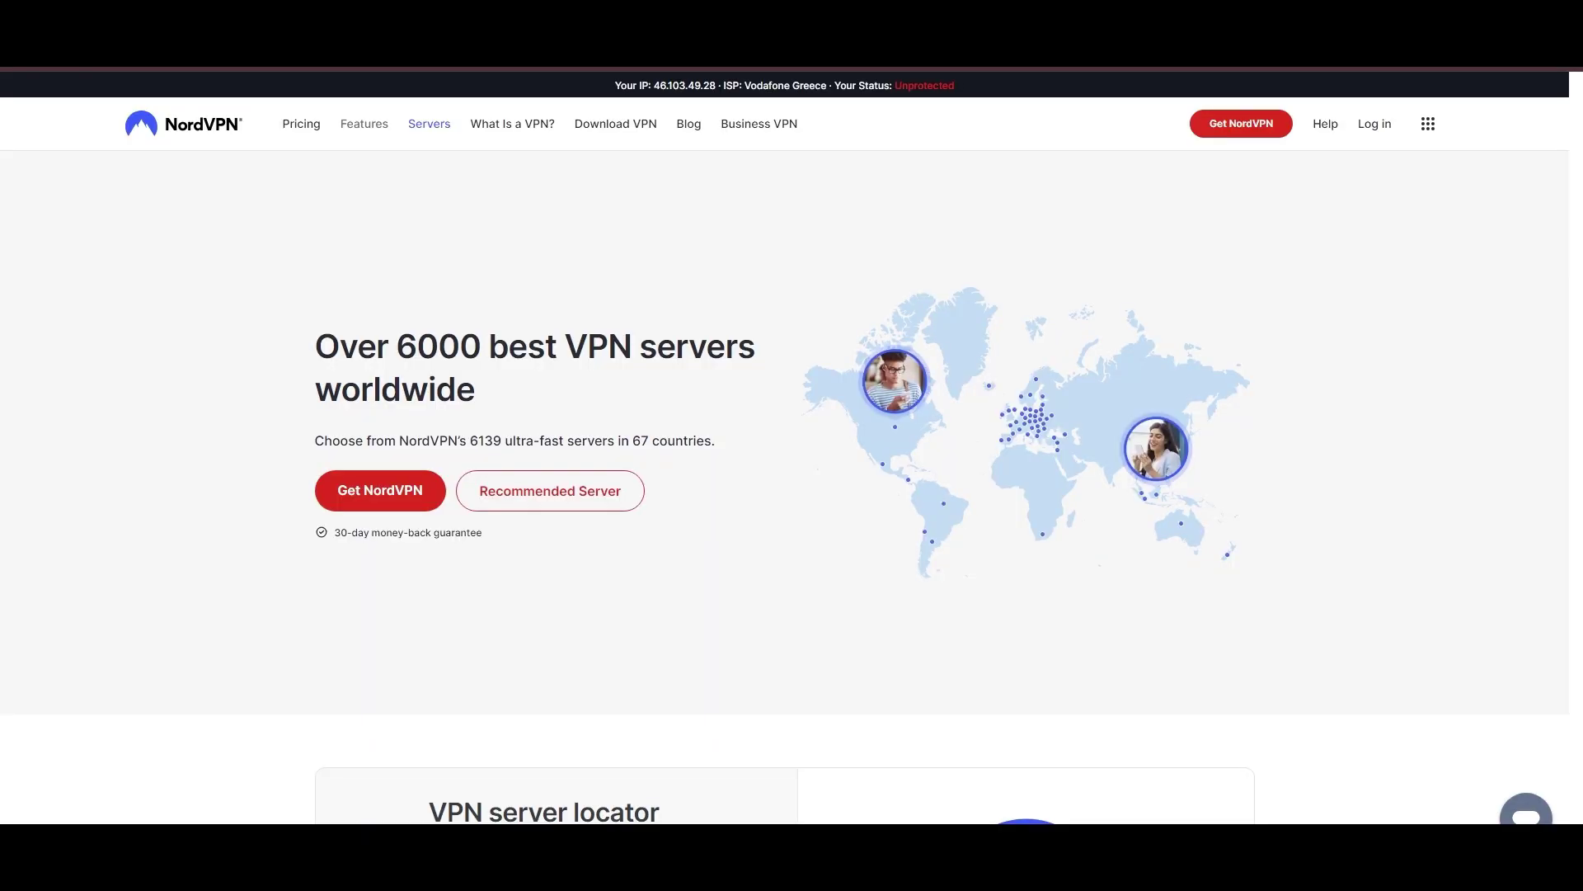
{"action": "scroll", "coordinate": [858, 648], "scroll_direction": "down", "scroll_amount": 1}
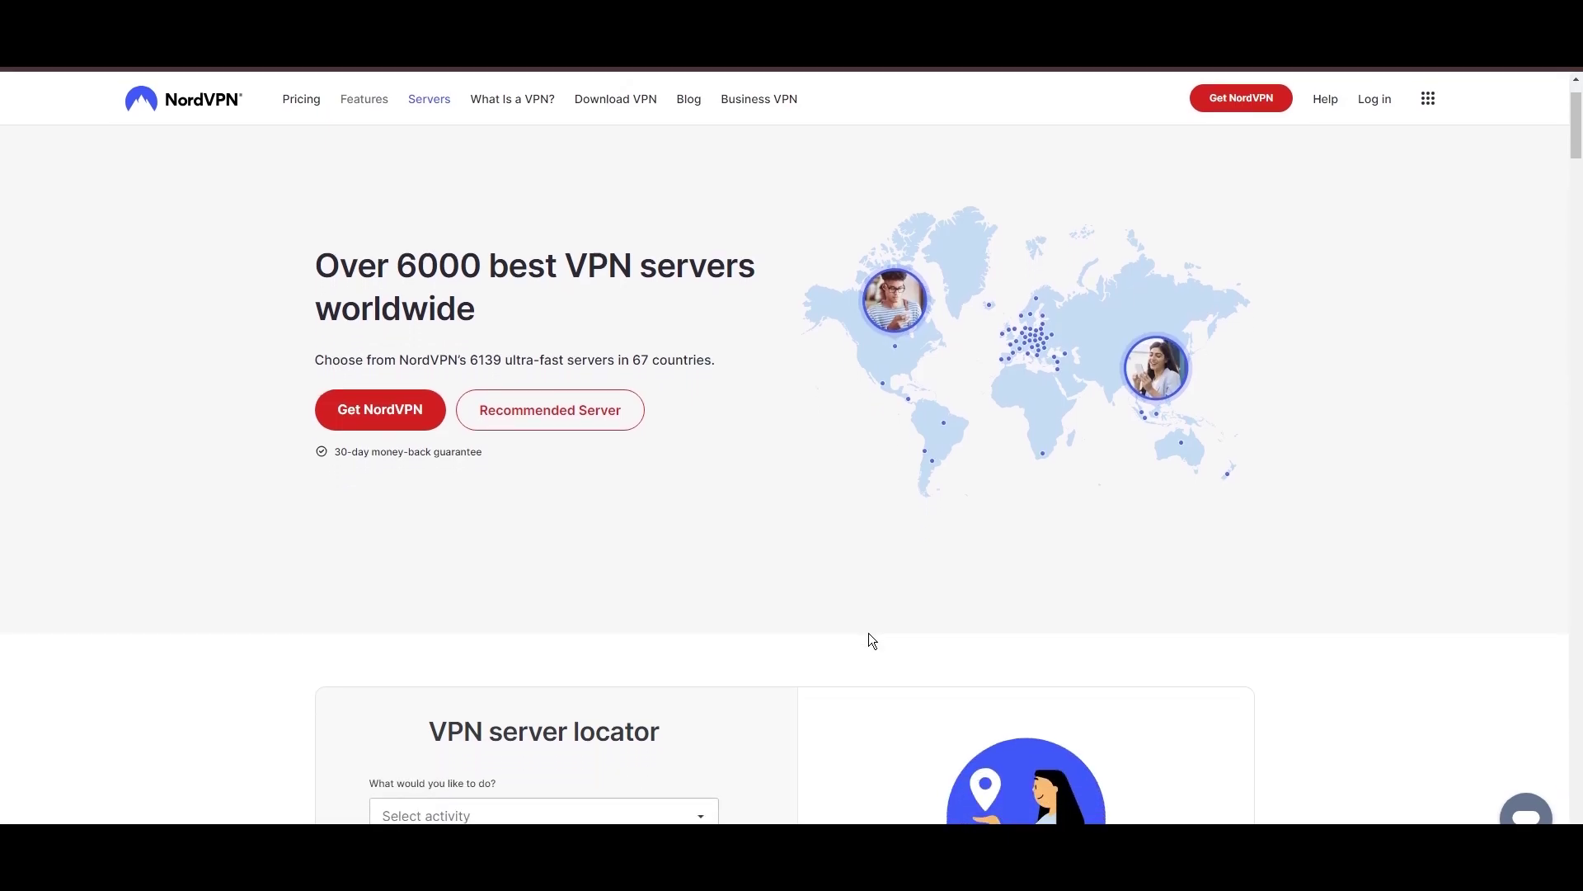
{"action": "scroll", "coordinate": [870, 638], "scroll_direction": "down", "scroll_amount": 2}
{"action": "scroll", "coordinate": [871, 638], "scroll_direction": "down", "scroll_amount": 1}
{"action": "scroll", "coordinate": [871, 637], "scroll_direction": "down", "scroll_amount": 1}
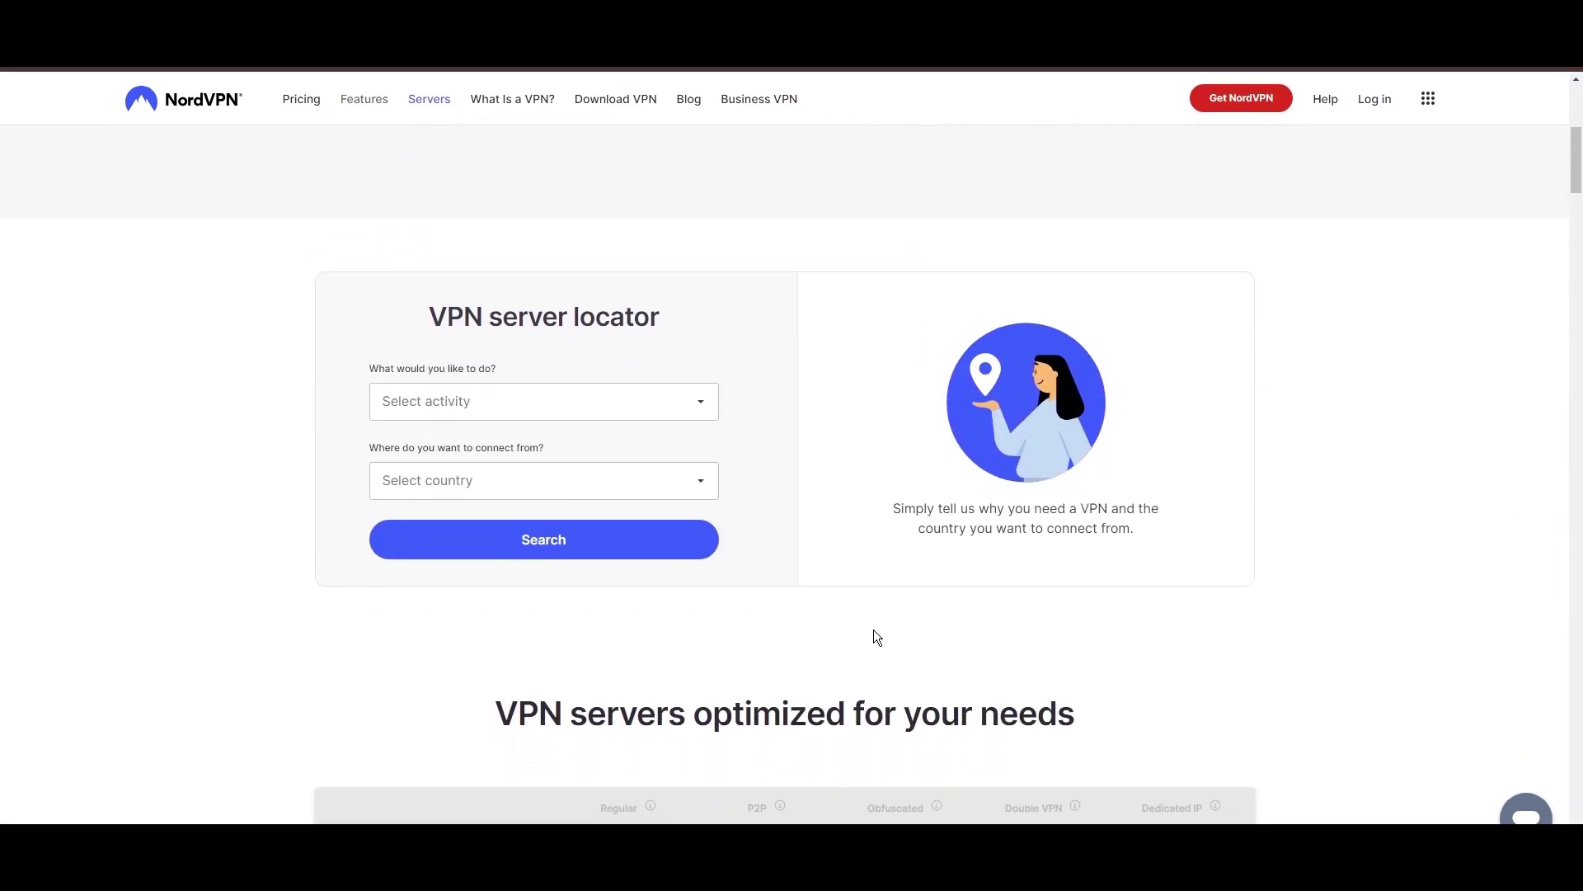
{"action": "scroll", "coordinate": [891, 631], "scroll_direction": "down", "scroll_amount": 1}
{"action": "scroll", "coordinate": [916, 623], "scroll_direction": "down", "scroll_amount": 1}
{"action": "scroll", "coordinate": [941, 612], "scroll_direction": "down", "scroll_amount": 1}
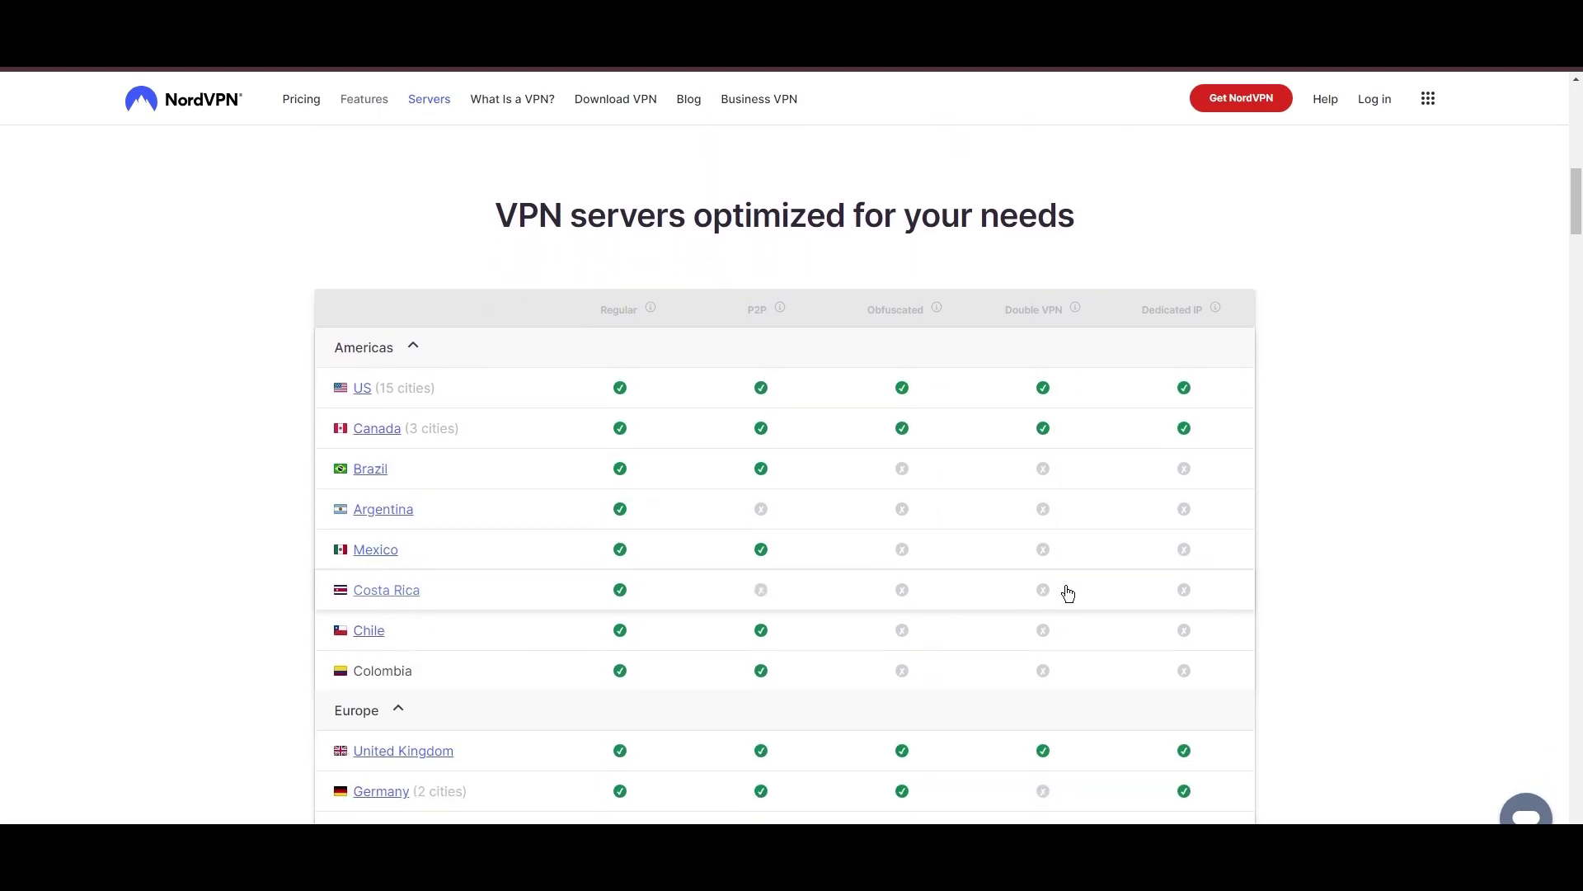
{"action": "scroll", "coordinate": [1244, 629], "scroll_direction": "down", "scroll_amount": 2}
{"action": "scroll", "coordinate": [1255, 631], "scroll_direction": "down", "scroll_amount": 1}
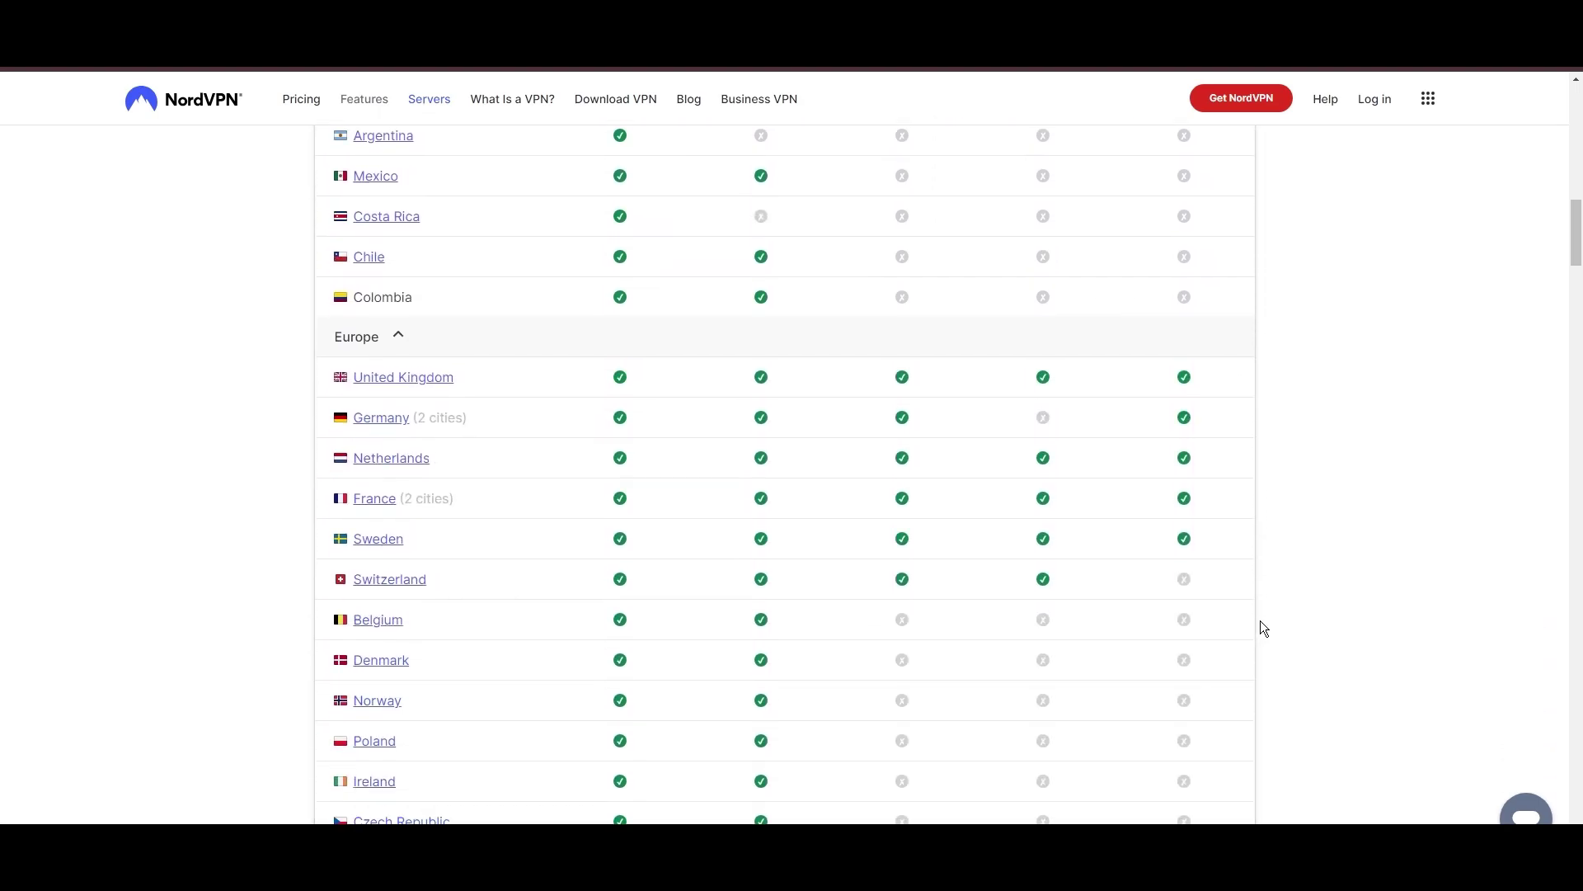
{"action": "scroll", "coordinate": [802, 447], "scroll_direction": "down", "scroll_amount": 1}
{"action": "scroll", "coordinate": [665, 590], "scroll_direction": "down", "scroll_amount": 1}
{"action": "scroll", "coordinate": [597, 664], "scroll_direction": "down", "scroll_amount": 2}
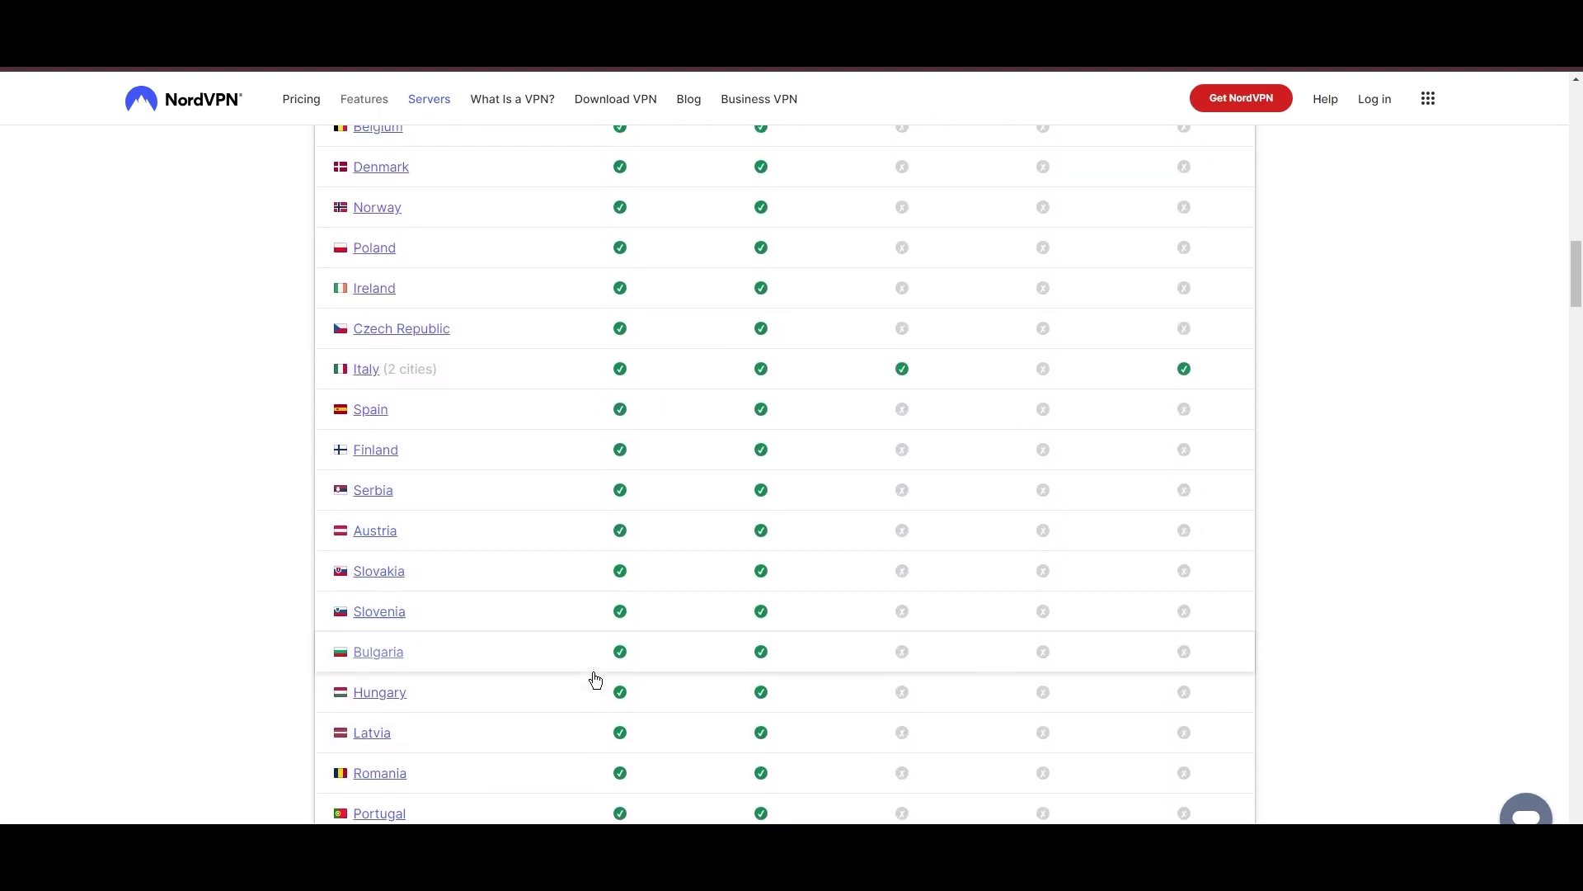
{"action": "scroll", "coordinate": [594, 679], "scroll_direction": "down", "scroll_amount": 1}
{"action": "scroll", "coordinate": [605, 672], "scroll_direction": "down", "scroll_amount": 2}
{"action": "scroll", "coordinate": [629, 657], "scroll_direction": "down", "scroll_amount": 1}
{"action": "scroll", "coordinate": [646, 650], "scroll_direction": "down", "scroll_amount": 2}
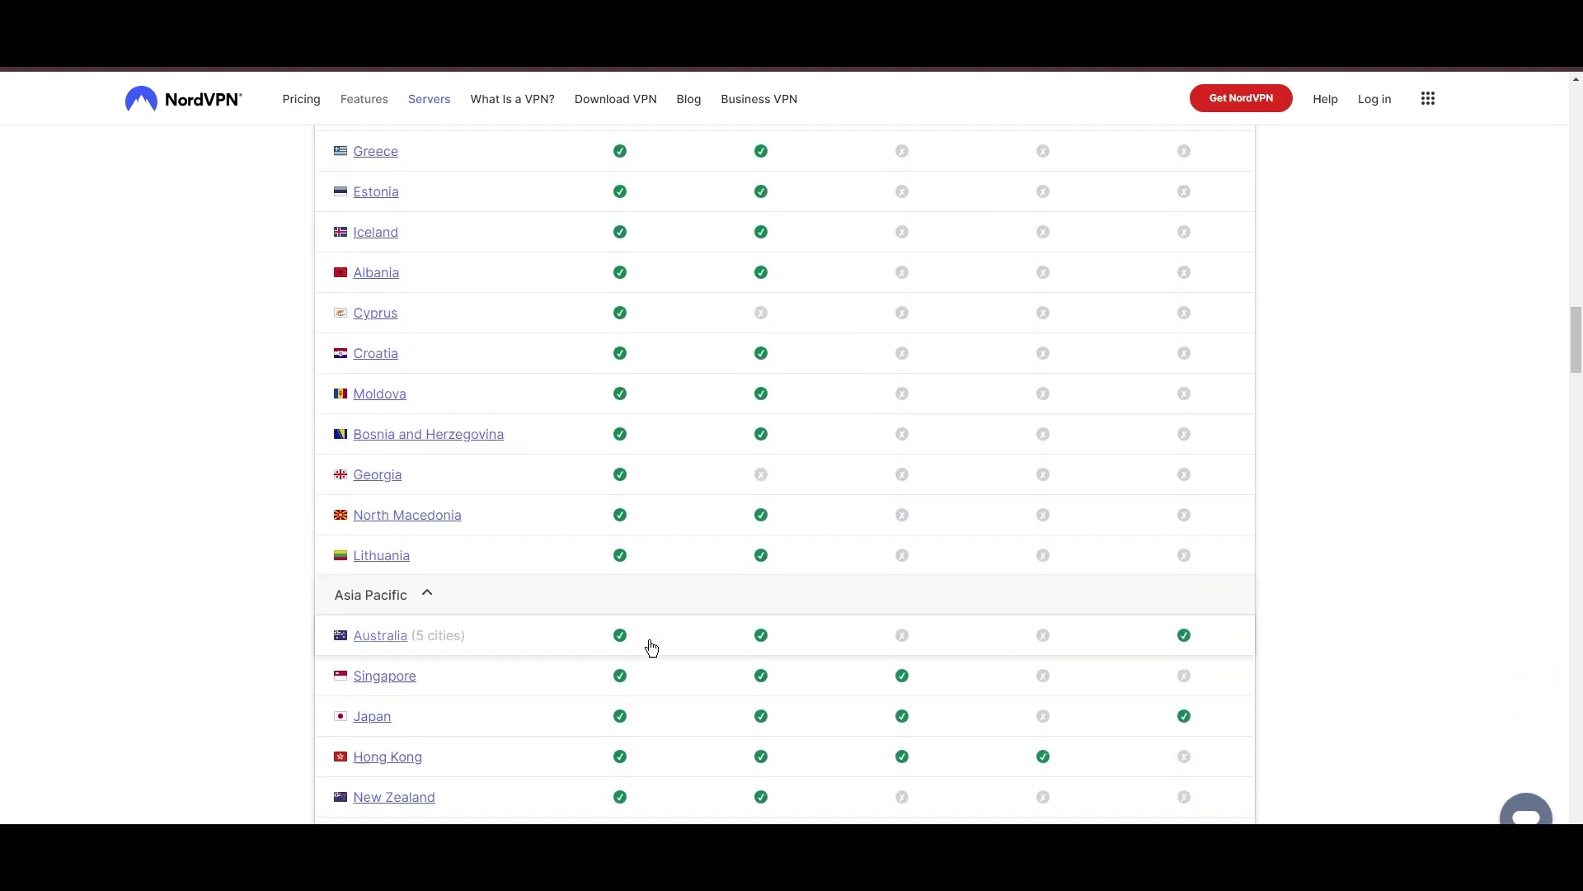
{"action": "scroll", "coordinate": [735, 662], "scroll_direction": "down", "scroll_amount": 2}
{"action": "scroll", "coordinate": [758, 645], "scroll_direction": "down", "scroll_amount": 1}
{"action": "scroll", "coordinate": [758, 645], "scroll_direction": "down", "scroll_amount": 2}
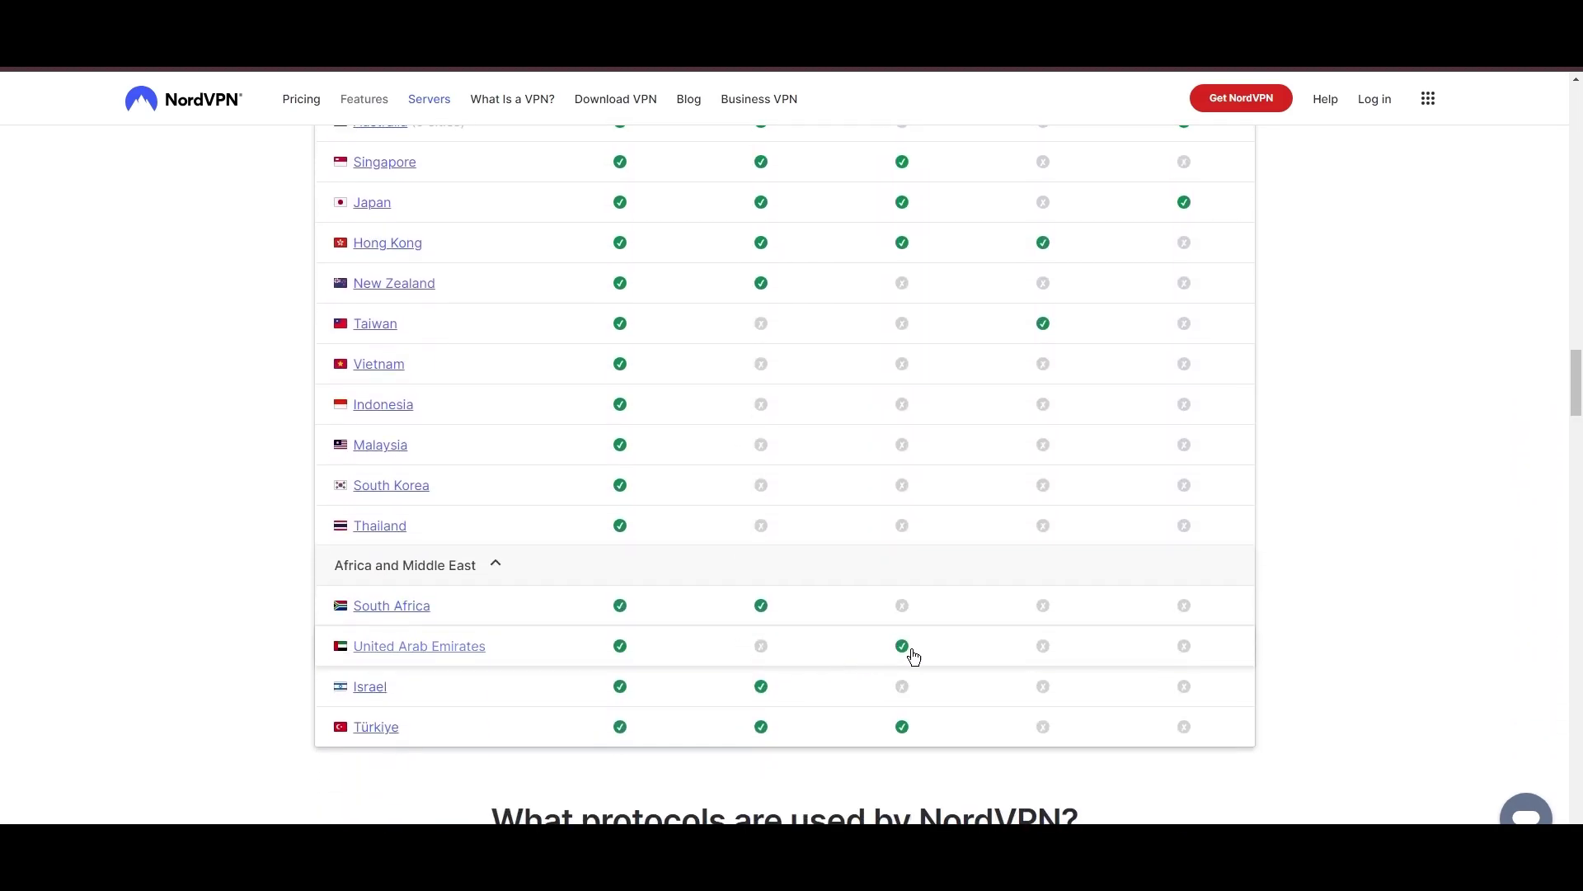
{"action": "scroll", "coordinate": [858, 623], "scroll_direction": "down", "scroll_amount": 2}
{"action": "scroll", "coordinate": [1319, 601], "scroll_direction": "down", "scroll_amount": 1}
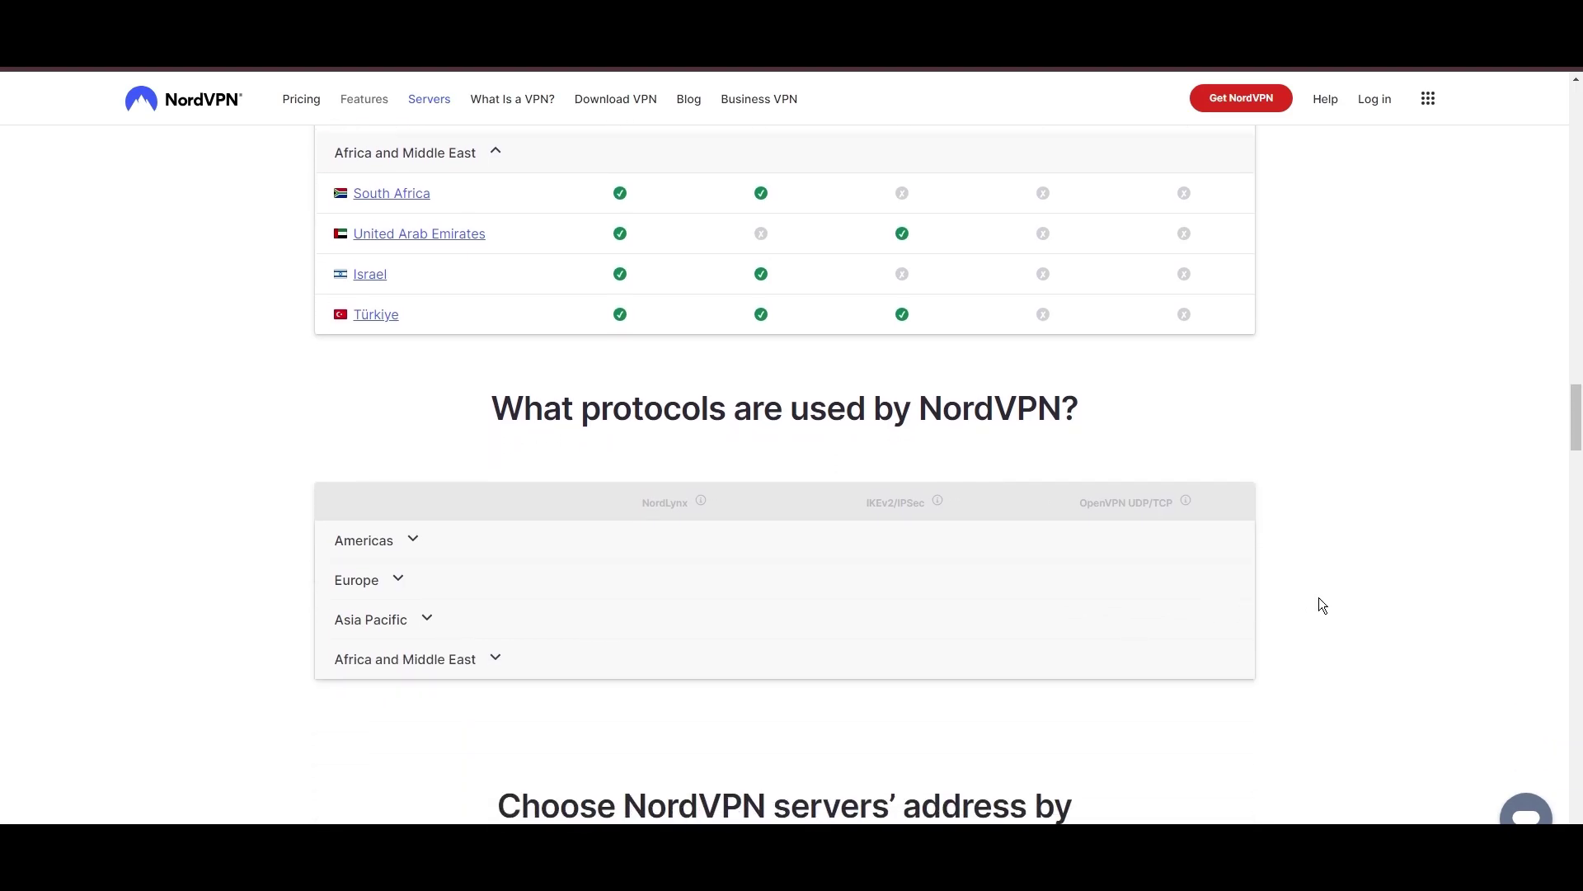
{"action": "scroll", "coordinate": [1398, 615], "scroll_direction": "down", "scroll_amount": 2}
{"action": "scroll", "coordinate": [1415, 623], "scroll_direction": "down", "scroll_amount": 1}
{"action": "scroll", "coordinate": [1415, 621], "scroll_direction": "down", "scroll_amount": 1}
{"action": "scroll", "coordinate": [1413, 619], "scroll_direction": "down", "scroll_amount": 1}
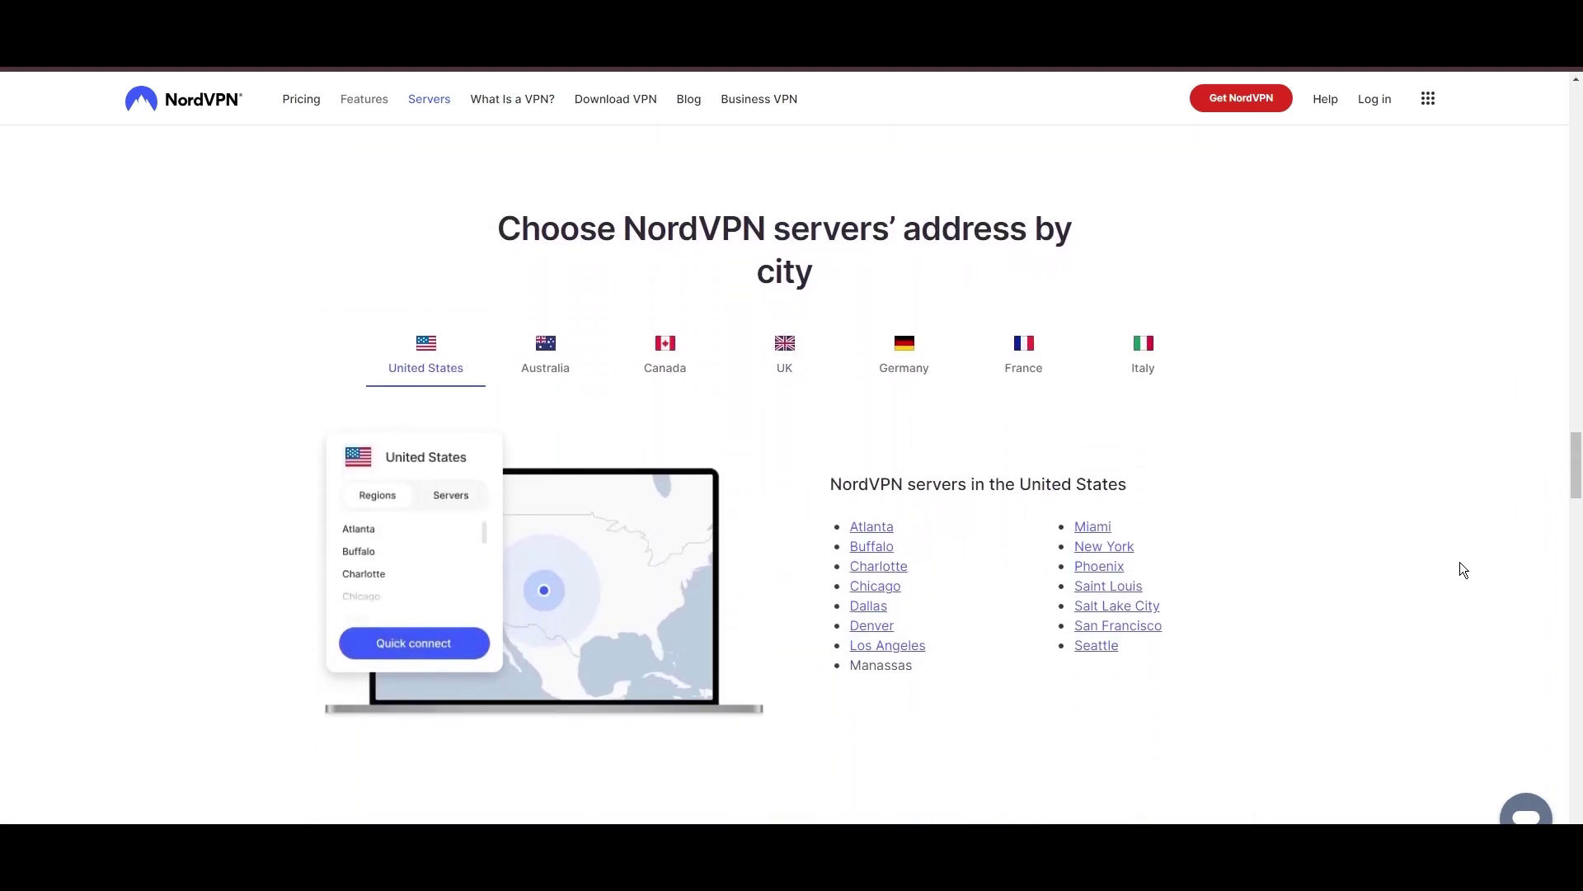
Show NordVPN server cities for Canada, the UK, Germany, France and Italy
{"action": "left_click", "coordinate": [546, 357]}
{"action": "left_click", "coordinate": [665, 357]}
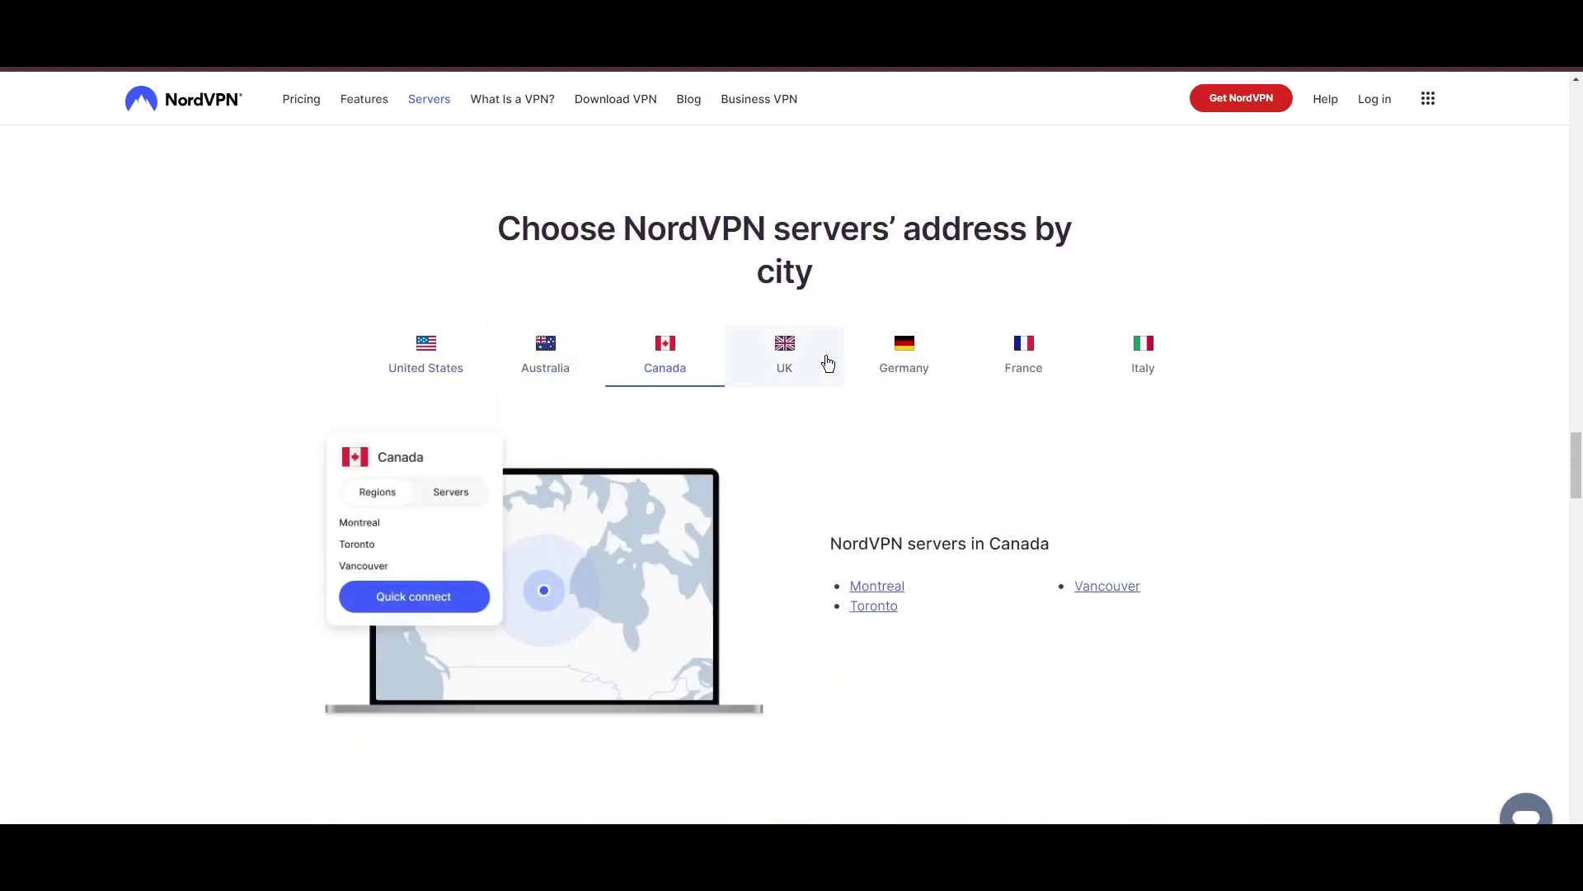
{"action": "left_click", "coordinate": [810, 362]}
{"action": "left_click", "coordinate": [931, 377]}
{"action": "left_click", "coordinate": [1043, 362]}
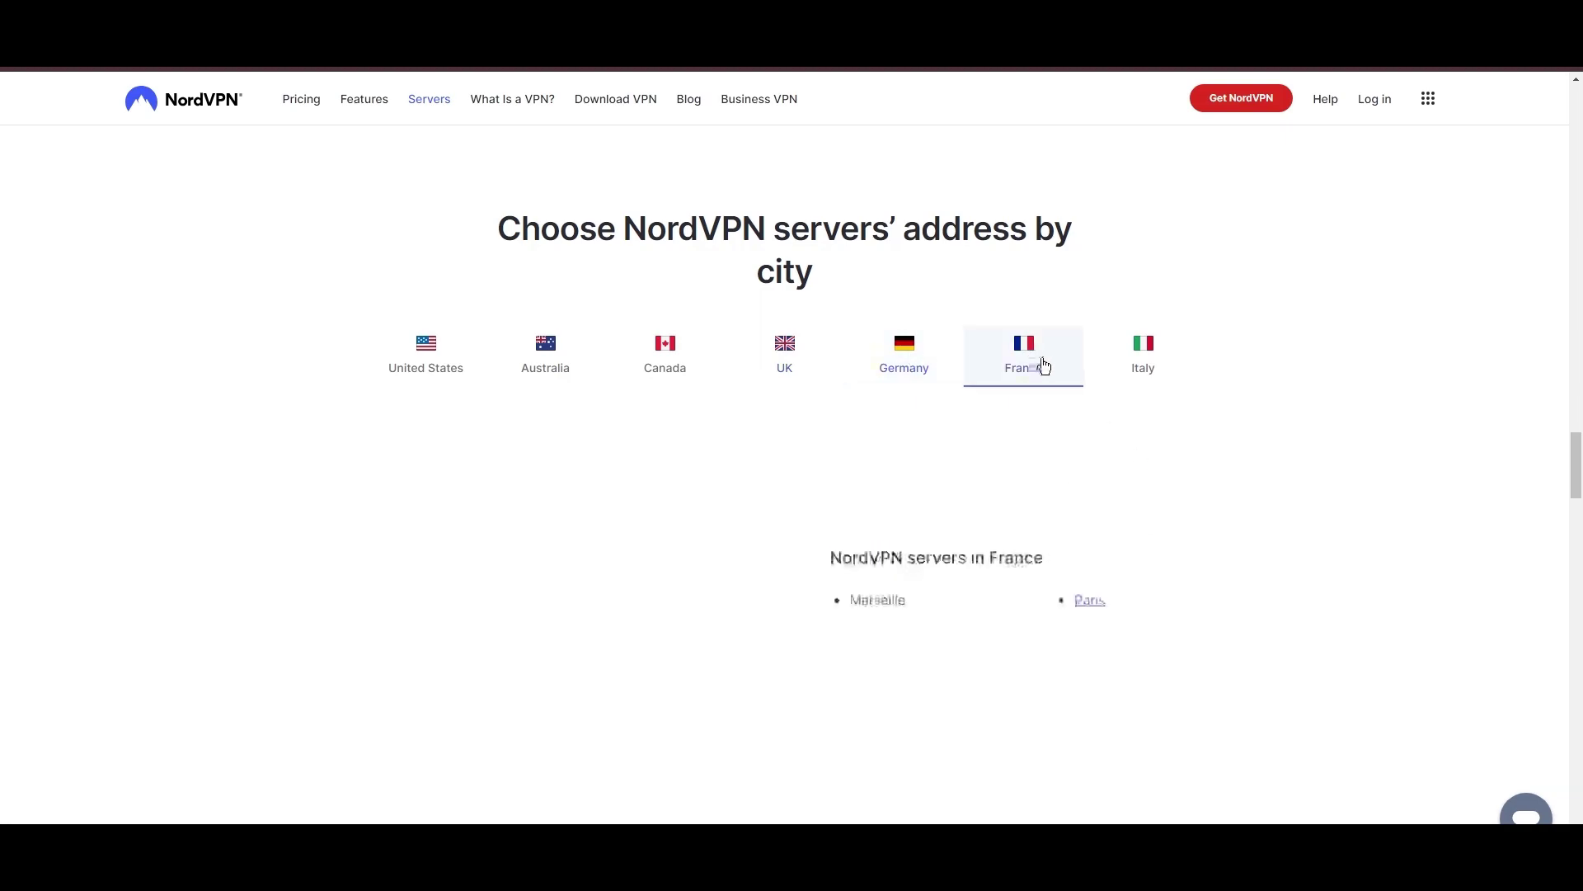
{"action": "left_click", "coordinate": [1142, 360]}
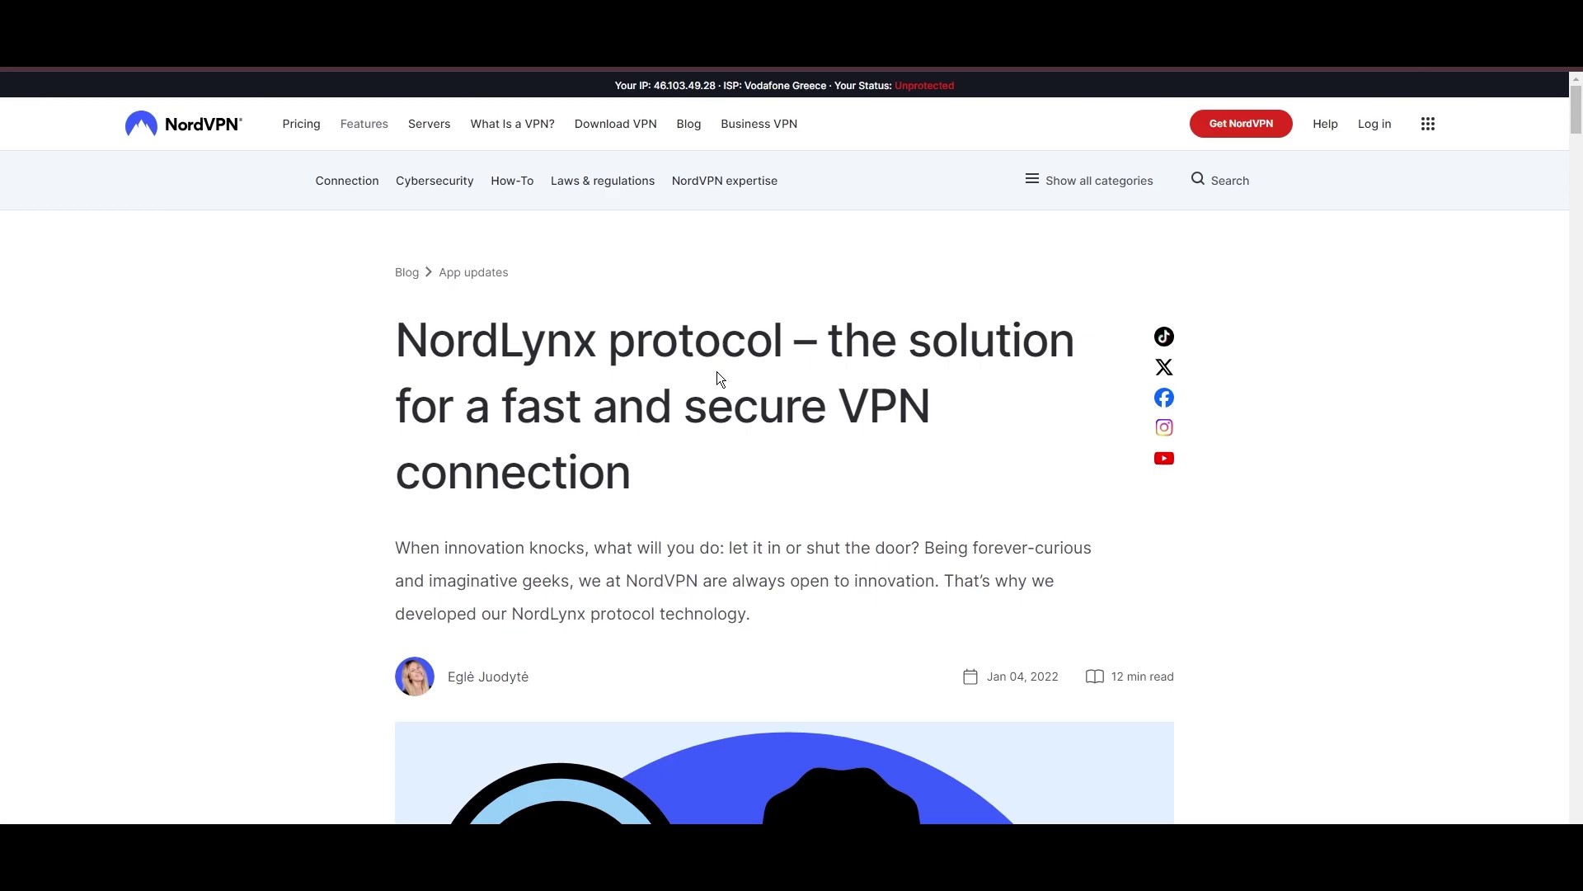
{"action": "scroll", "coordinate": [743, 384], "scroll_direction": "down", "scroll_amount": 3}
{"action": "scroll", "coordinate": [1240, 403], "scroll_direction": "down", "scroll_amount": 4}
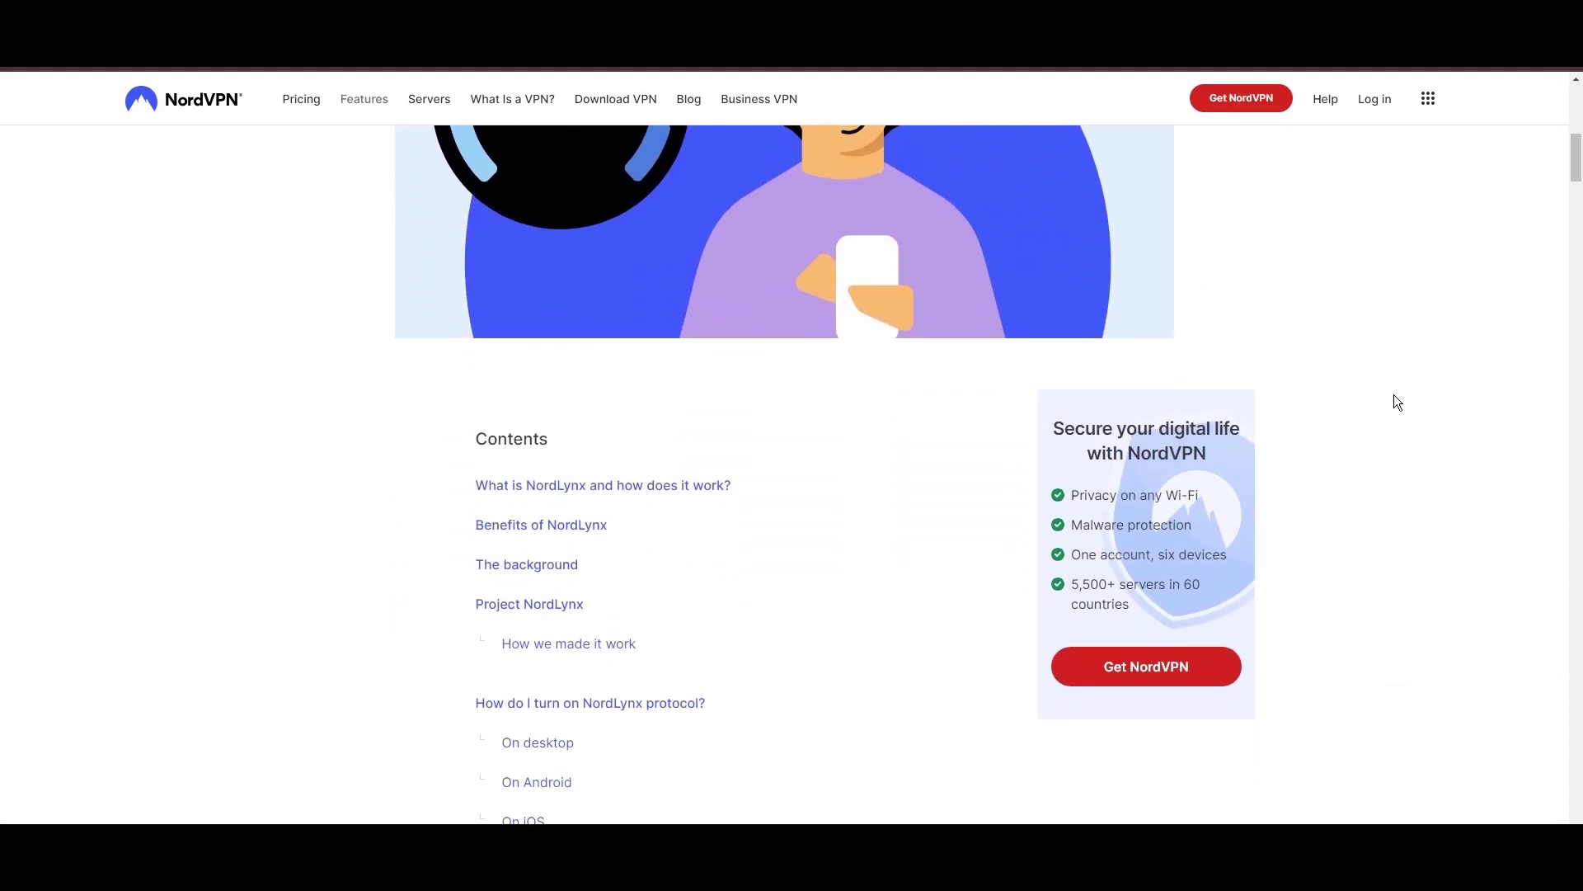
{"action": "scroll", "coordinate": [1397, 402], "scroll_direction": "down", "scroll_amount": 1}
{"action": "scroll", "coordinate": [1399, 403], "scroll_direction": "down", "scroll_amount": 2}
{"action": "scroll", "coordinate": [1407, 410], "scroll_direction": "down", "scroll_amount": 2}
{"action": "scroll", "coordinate": [1545, 356], "scroll_direction": "down", "scroll_amount": 2}
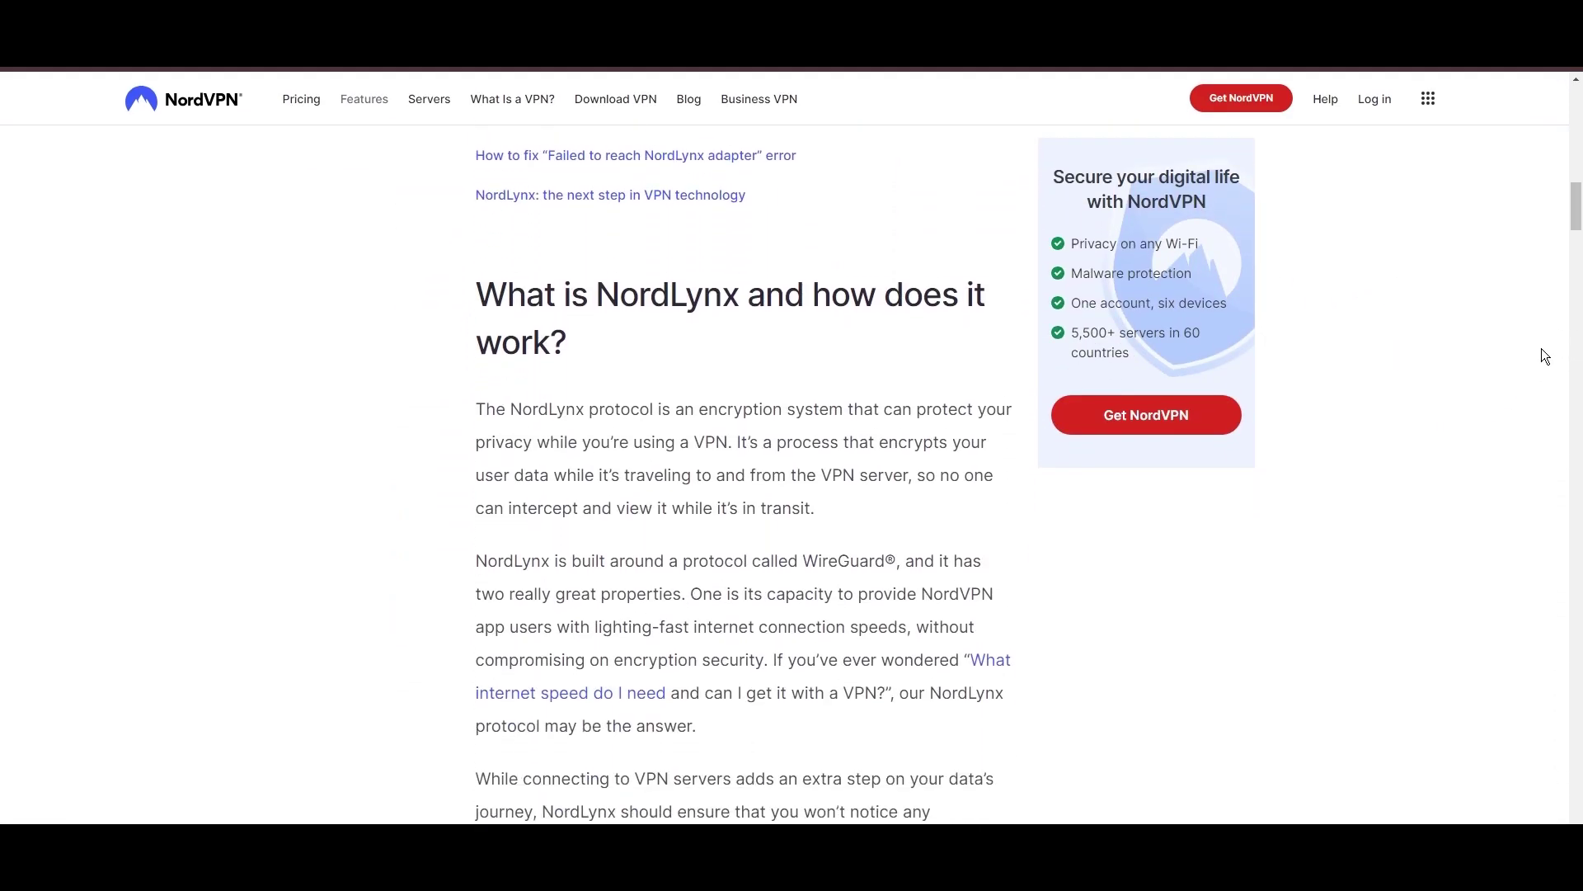
{"action": "scroll", "coordinate": [1542, 356], "scroll_direction": "down", "scroll_amount": 2}
{"action": "scroll", "coordinate": [1581, 328], "scroll_direction": "down", "scroll_amount": 1}
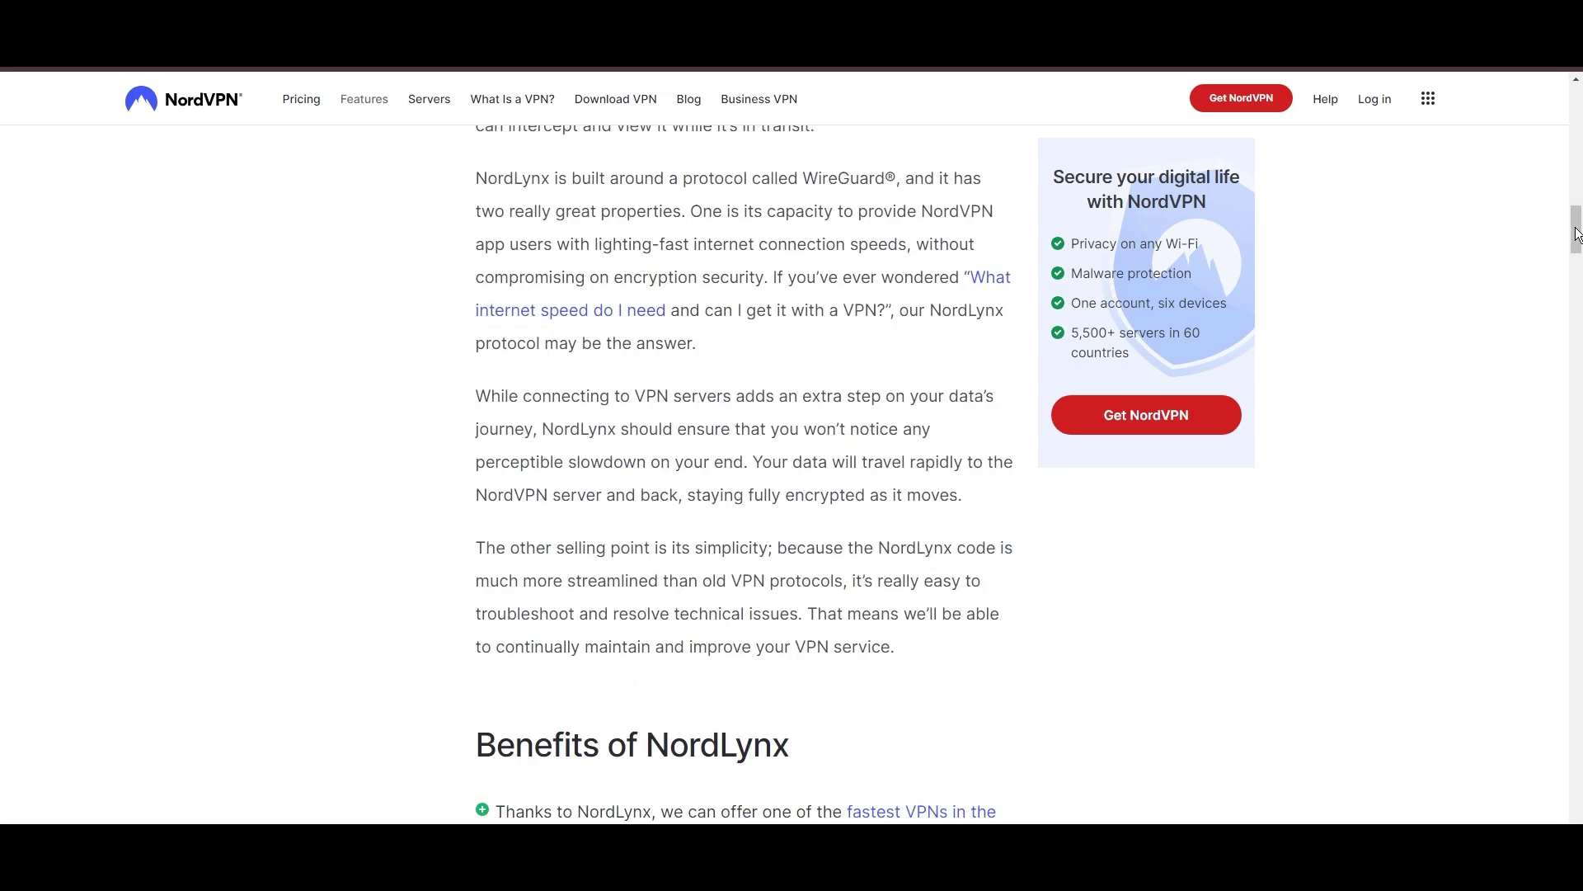
{"action": "scroll", "coordinate": [1577, 234], "scroll_direction": "down", "scroll_amount": 2}
{"action": "scroll", "coordinate": [1509, 297], "scroll_direction": "down", "scroll_amount": 1}
{"action": "scroll", "coordinate": [1436, 372], "scroll_direction": "down", "scroll_amount": 1}
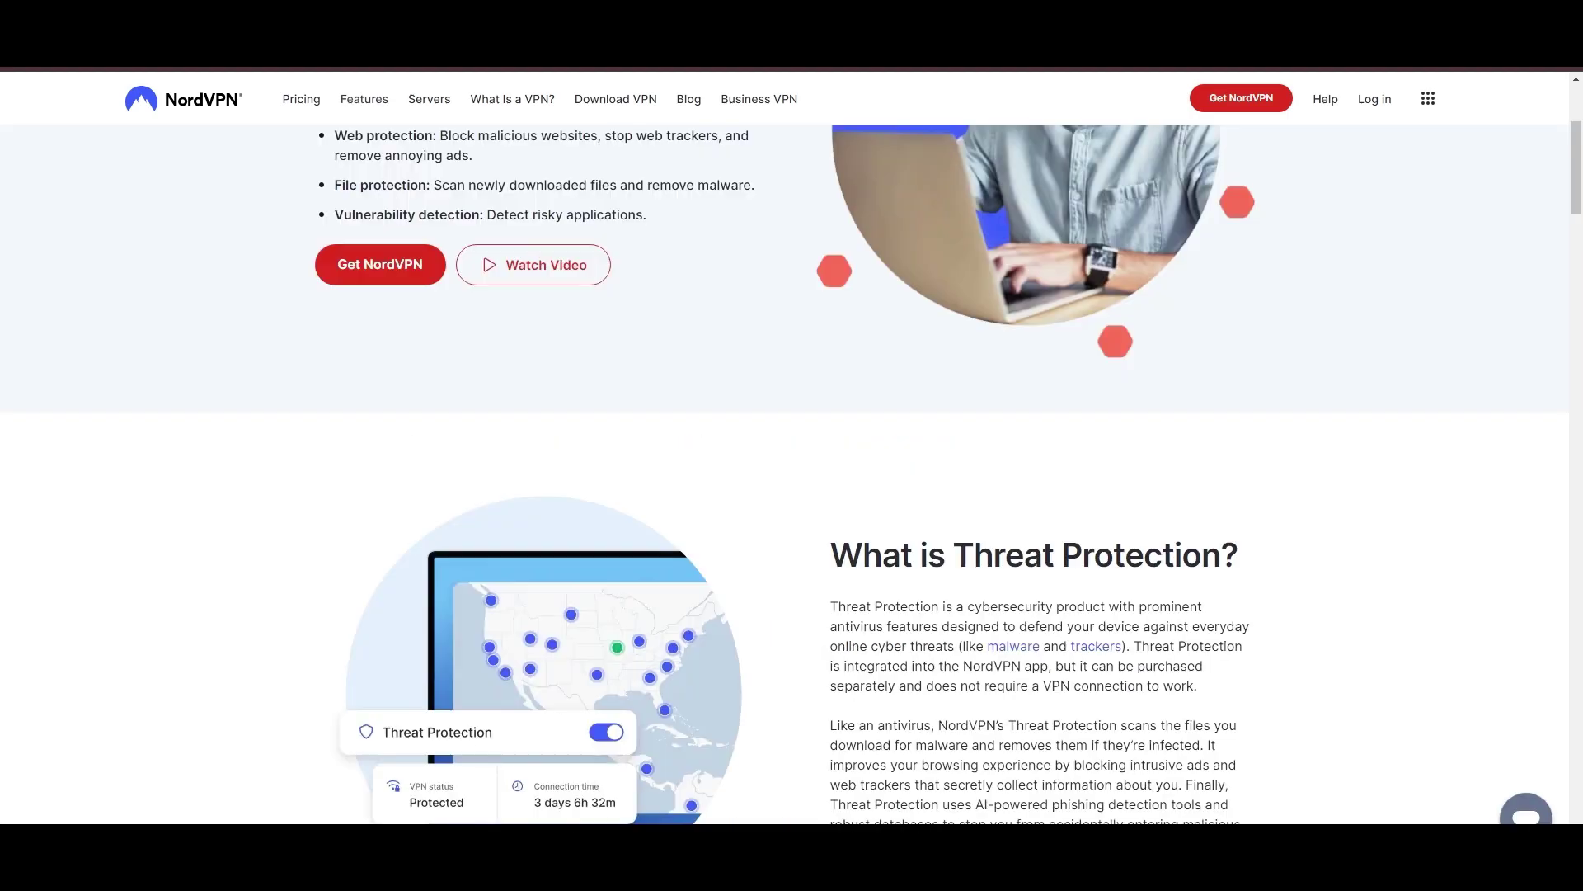
{"action": "scroll", "coordinate": [993, 614], "scroll_direction": "down", "scroll_amount": 1}
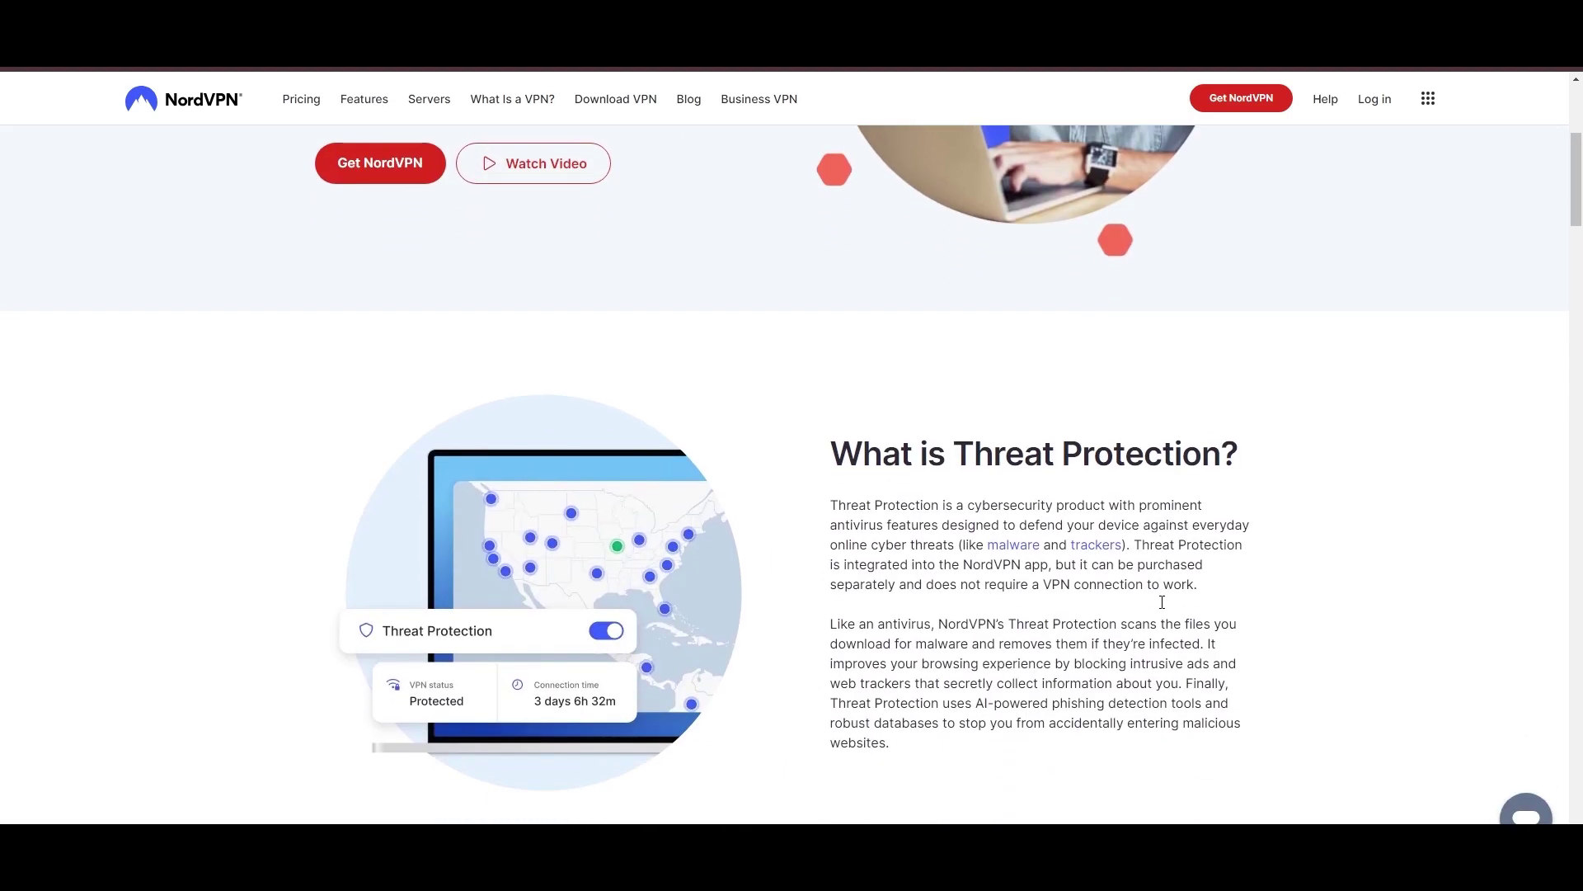
{"action": "scroll", "coordinate": [1229, 618], "scroll_direction": "down", "scroll_amount": 2}
{"action": "scroll", "coordinate": [1269, 619], "scroll_direction": "down", "scroll_amount": 2}
{"action": "scroll", "coordinate": [1266, 618], "scroll_direction": "down", "scroll_amount": 1}
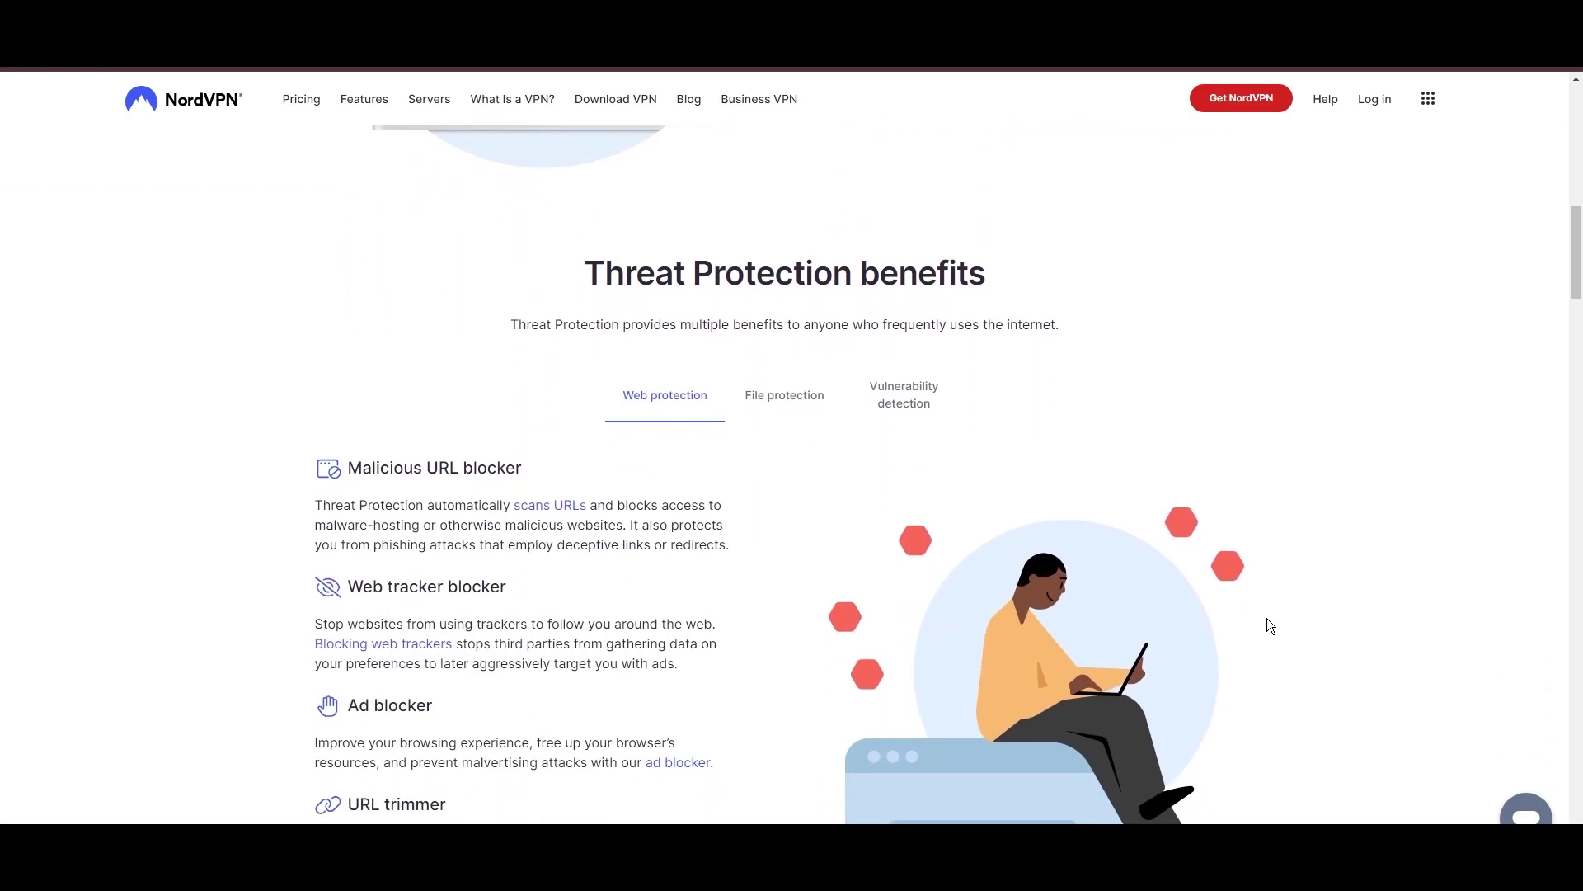
{"action": "scroll", "coordinate": [1308, 600], "scroll_direction": "down", "scroll_amount": 1}
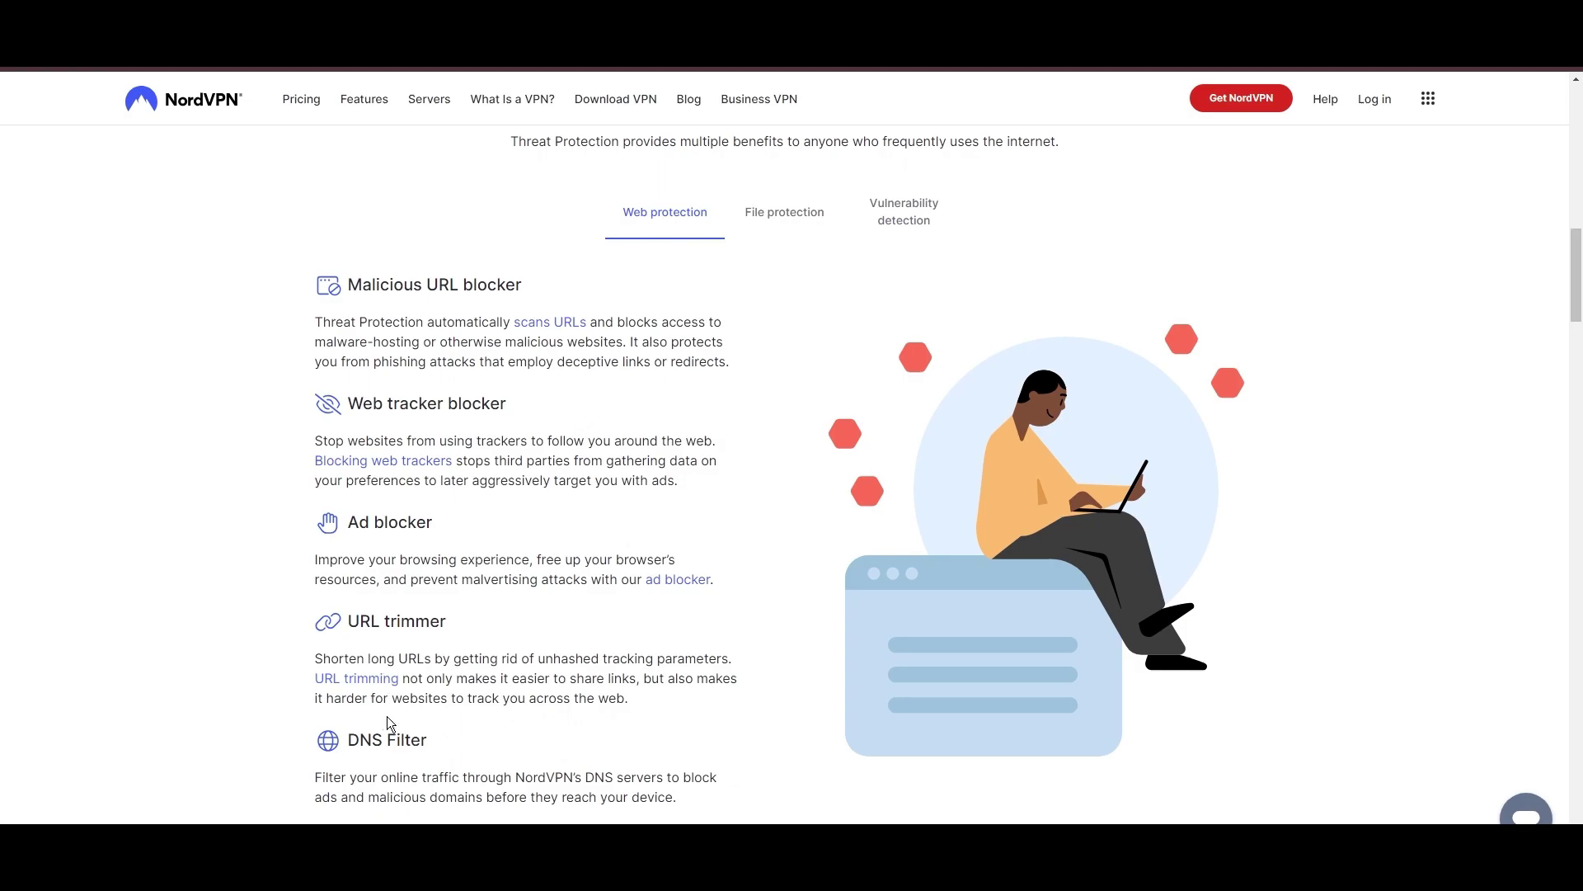
Switch the Threat Protection benefits to File protection, then Vulnerability detection
{"action": "left_click", "coordinate": [792, 214]}
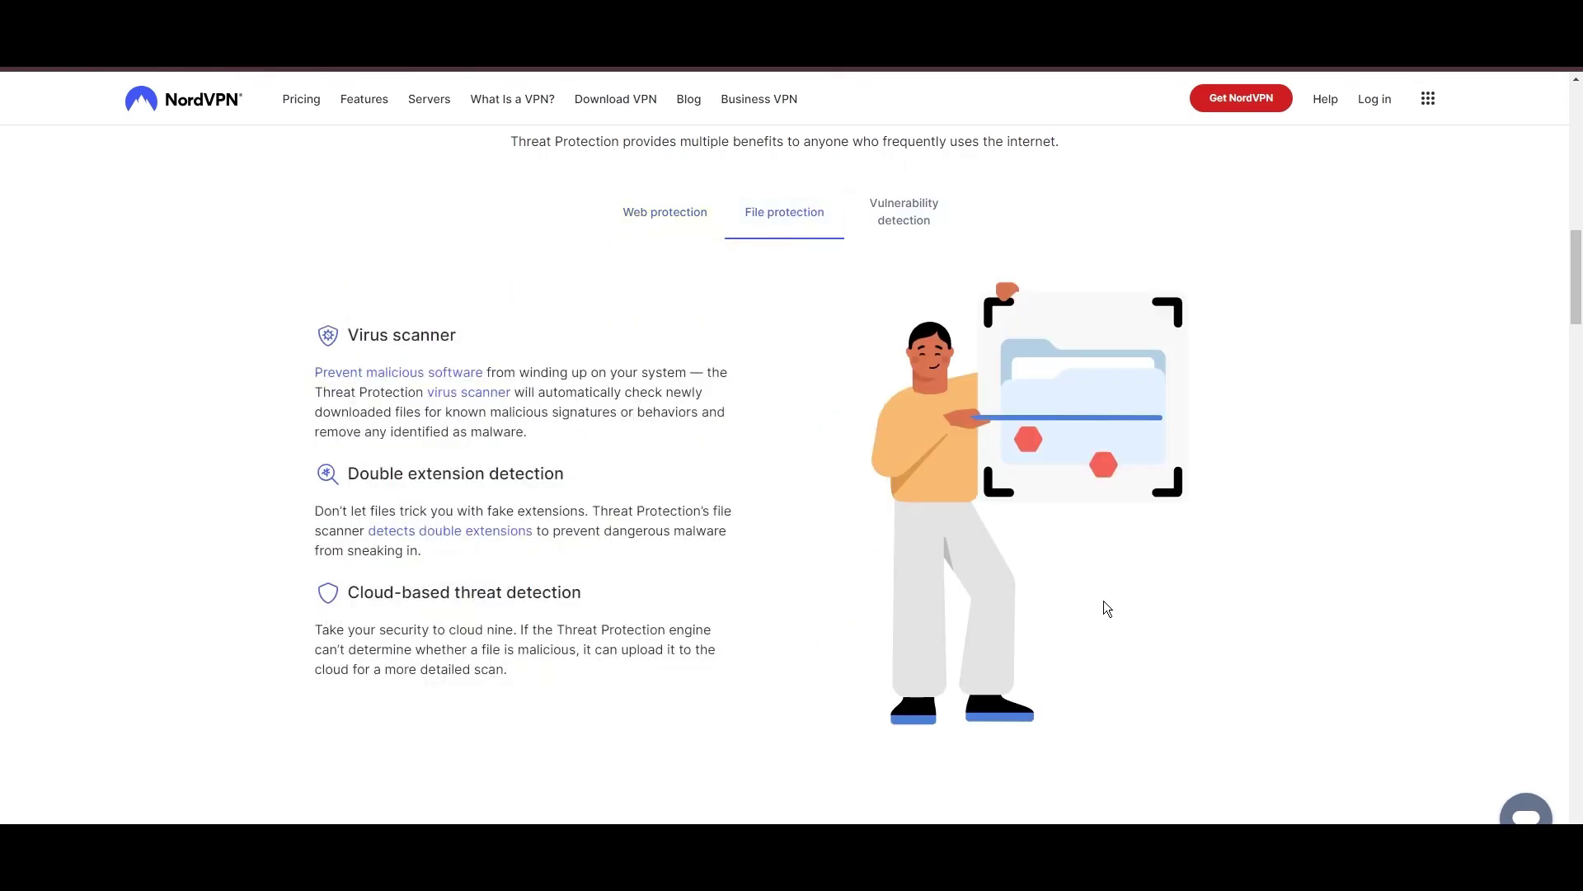
{"action": "left_click", "coordinate": [910, 236]}
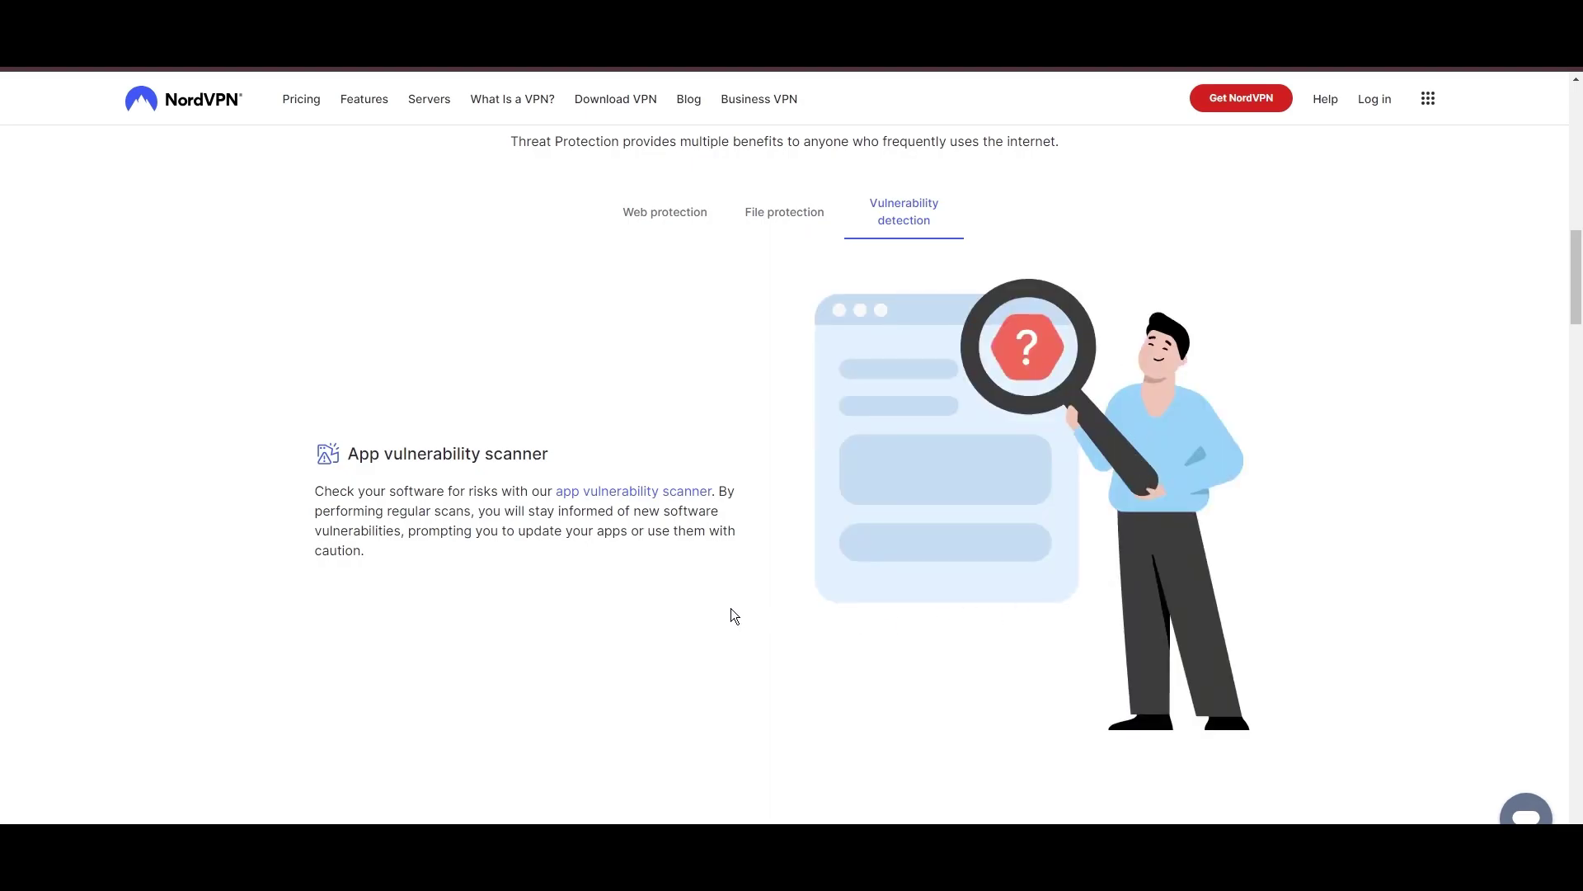
{"action": "scroll", "coordinate": [632, 591], "scroll_direction": "down", "scroll_amount": 2}
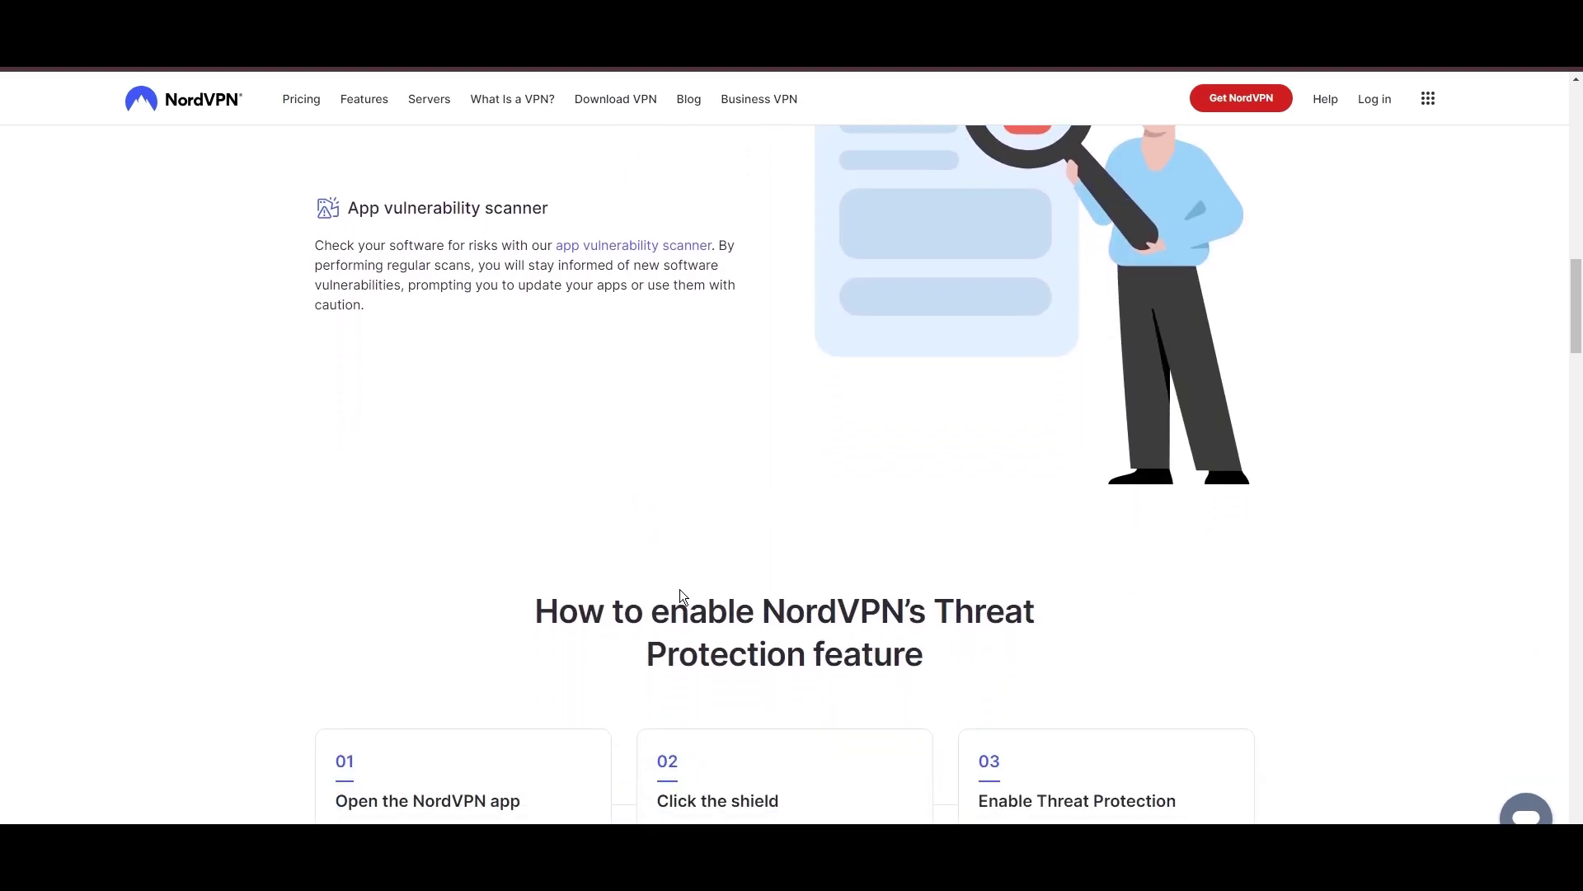
{"action": "scroll", "coordinate": [842, 545], "scroll_direction": "down", "scroll_amount": 1}
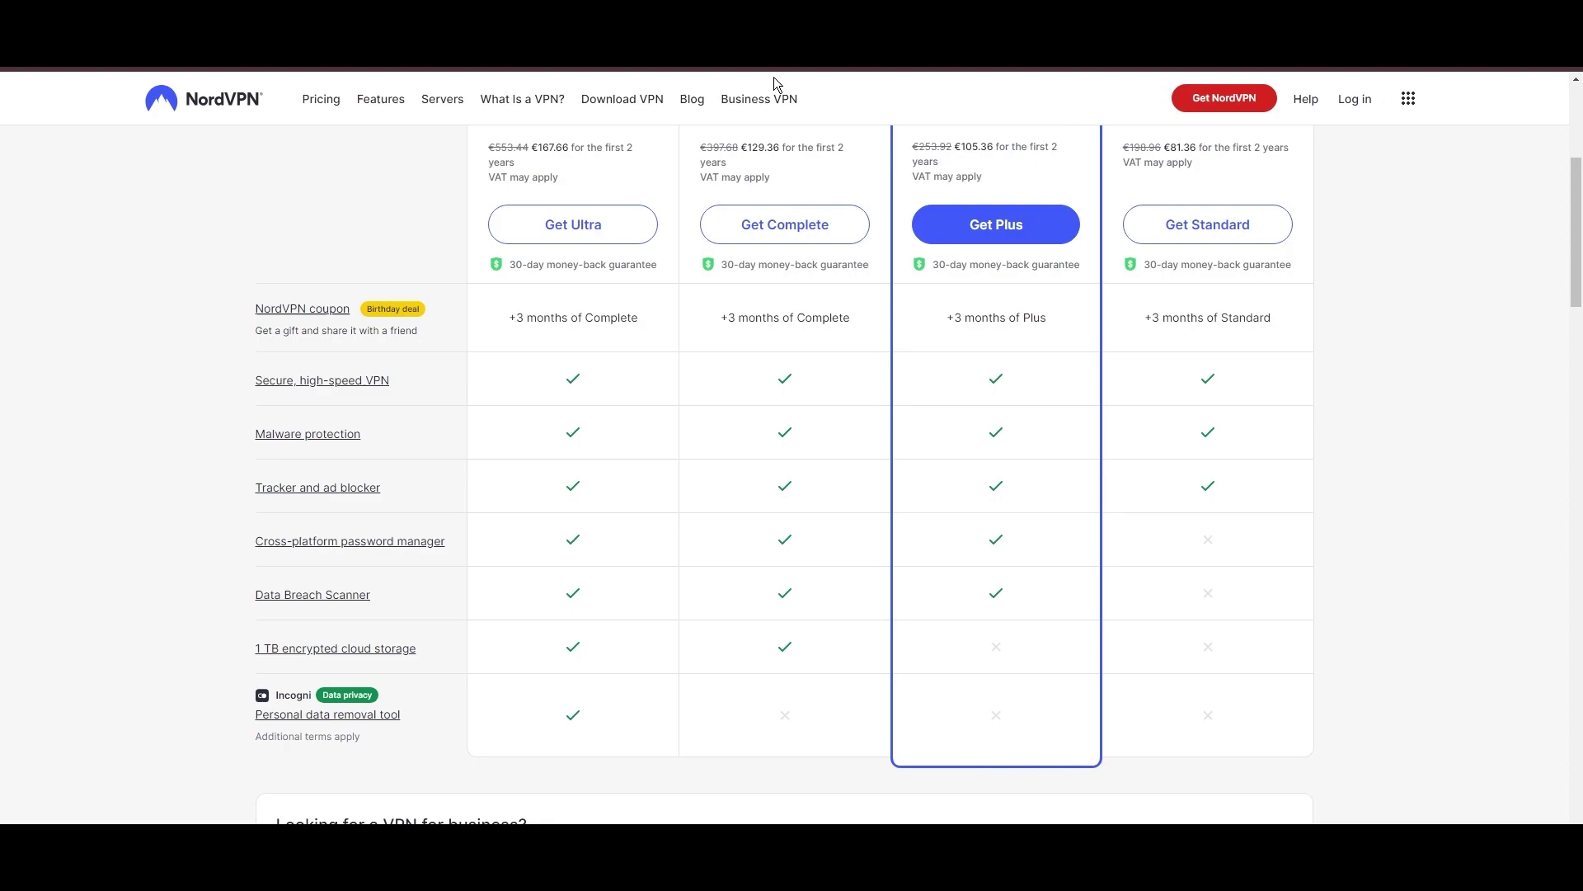
{"action": "scroll", "coordinate": [1360, 730], "scroll_direction": "up", "scroll_amount": 3}
{"action": "scroll", "coordinate": [1422, 698], "scroll_direction": "down", "scroll_amount": 1}
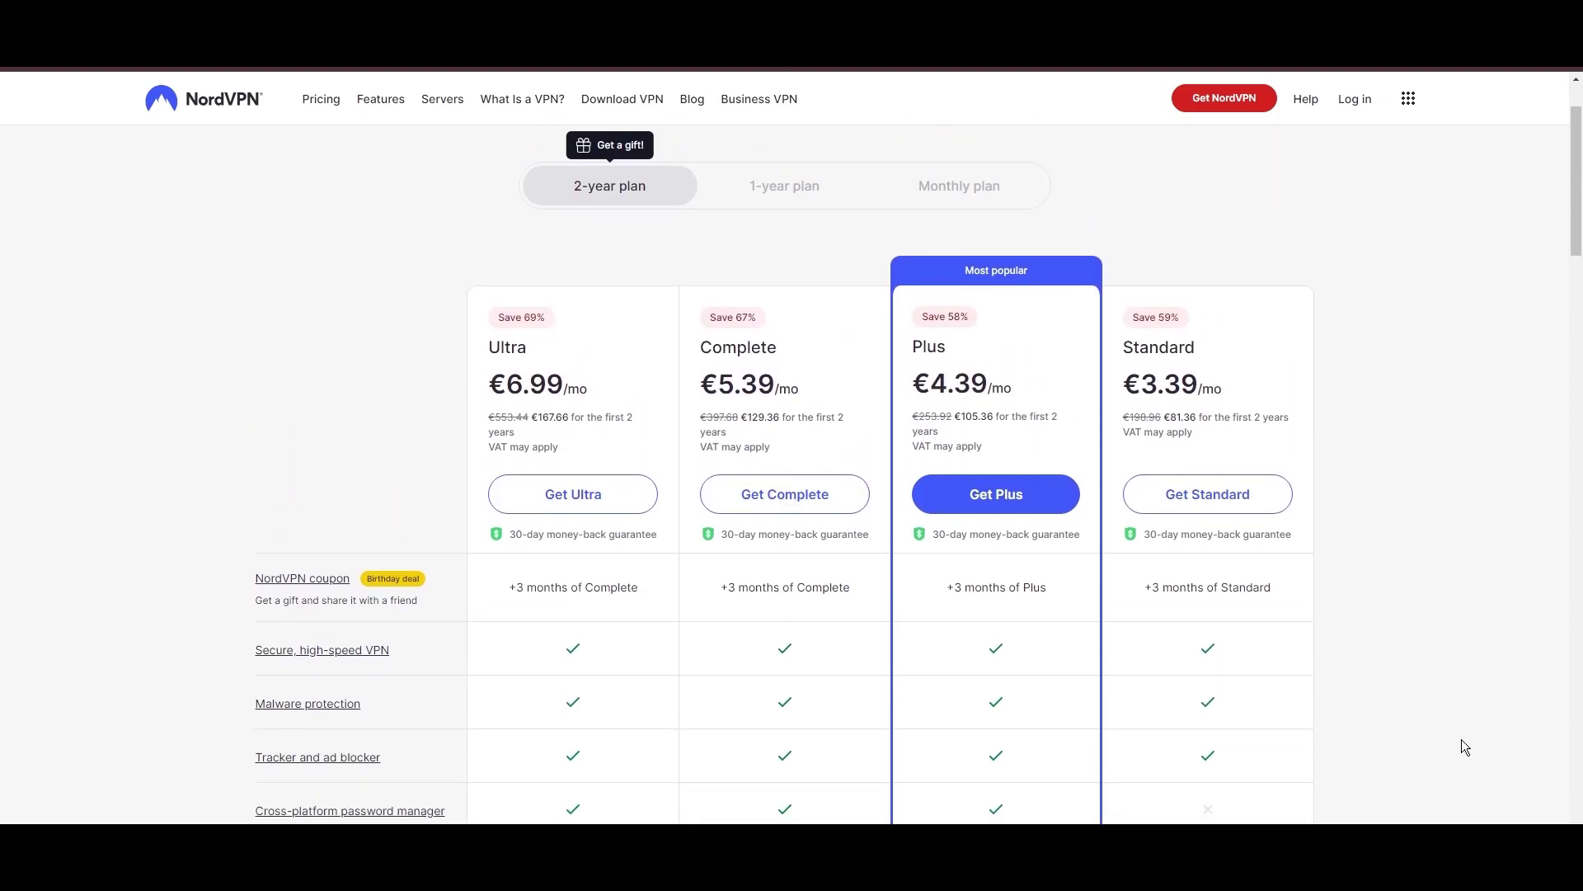
{"action": "scroll", "coordinate": [1457, 762], "scroll_direction": "down", "scroll_amount": 1}
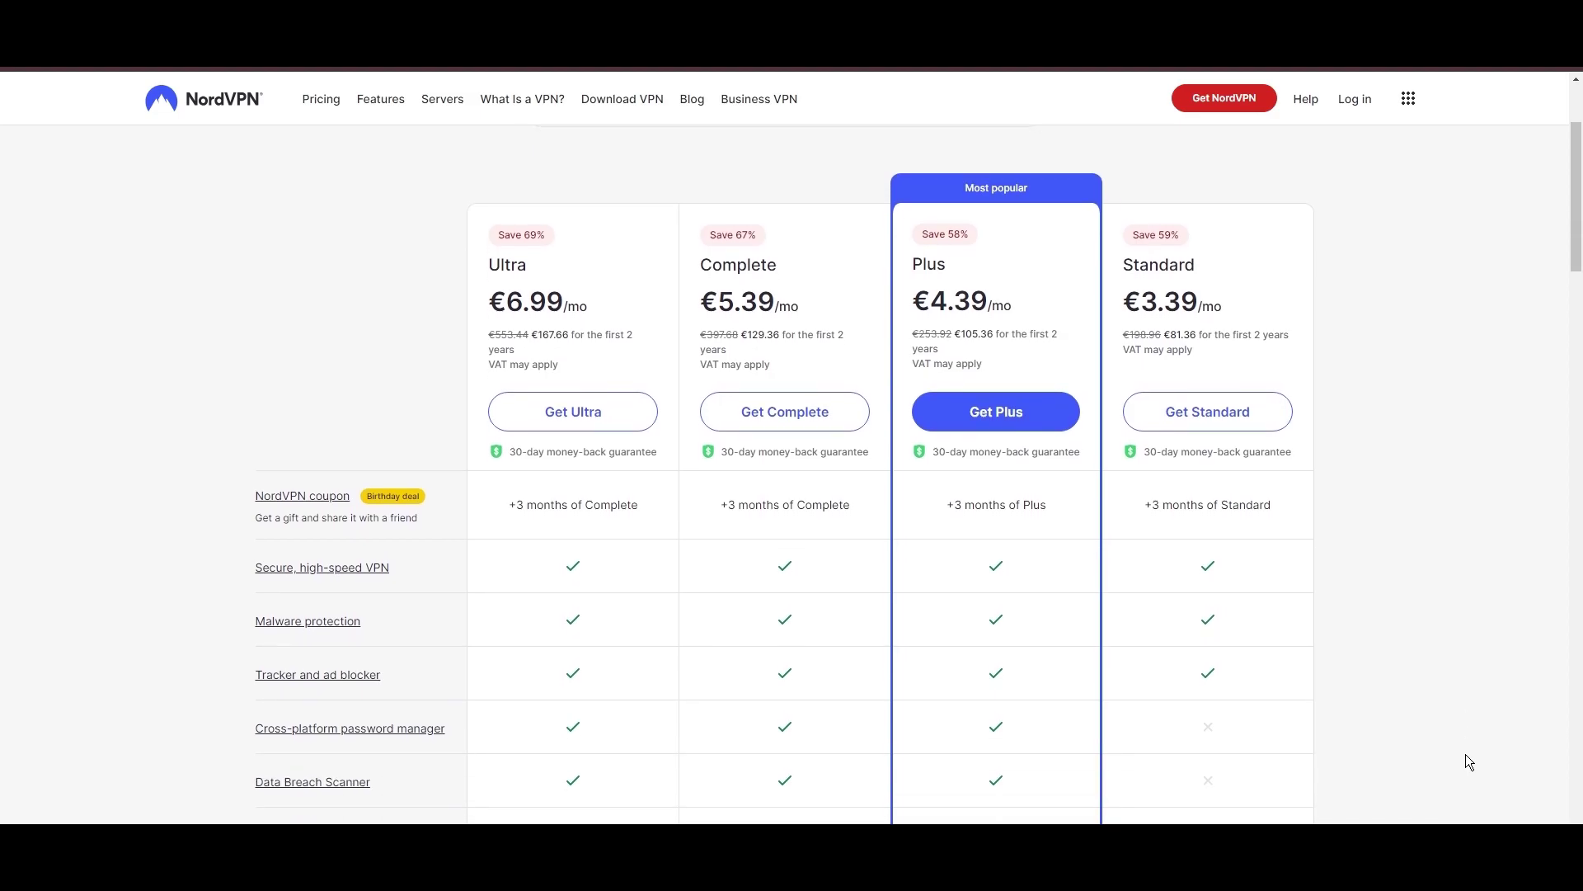
{"action": "scroll", "coordinate": [1487, 755], "scroll_direction": "down", "scroll_amount": 1}
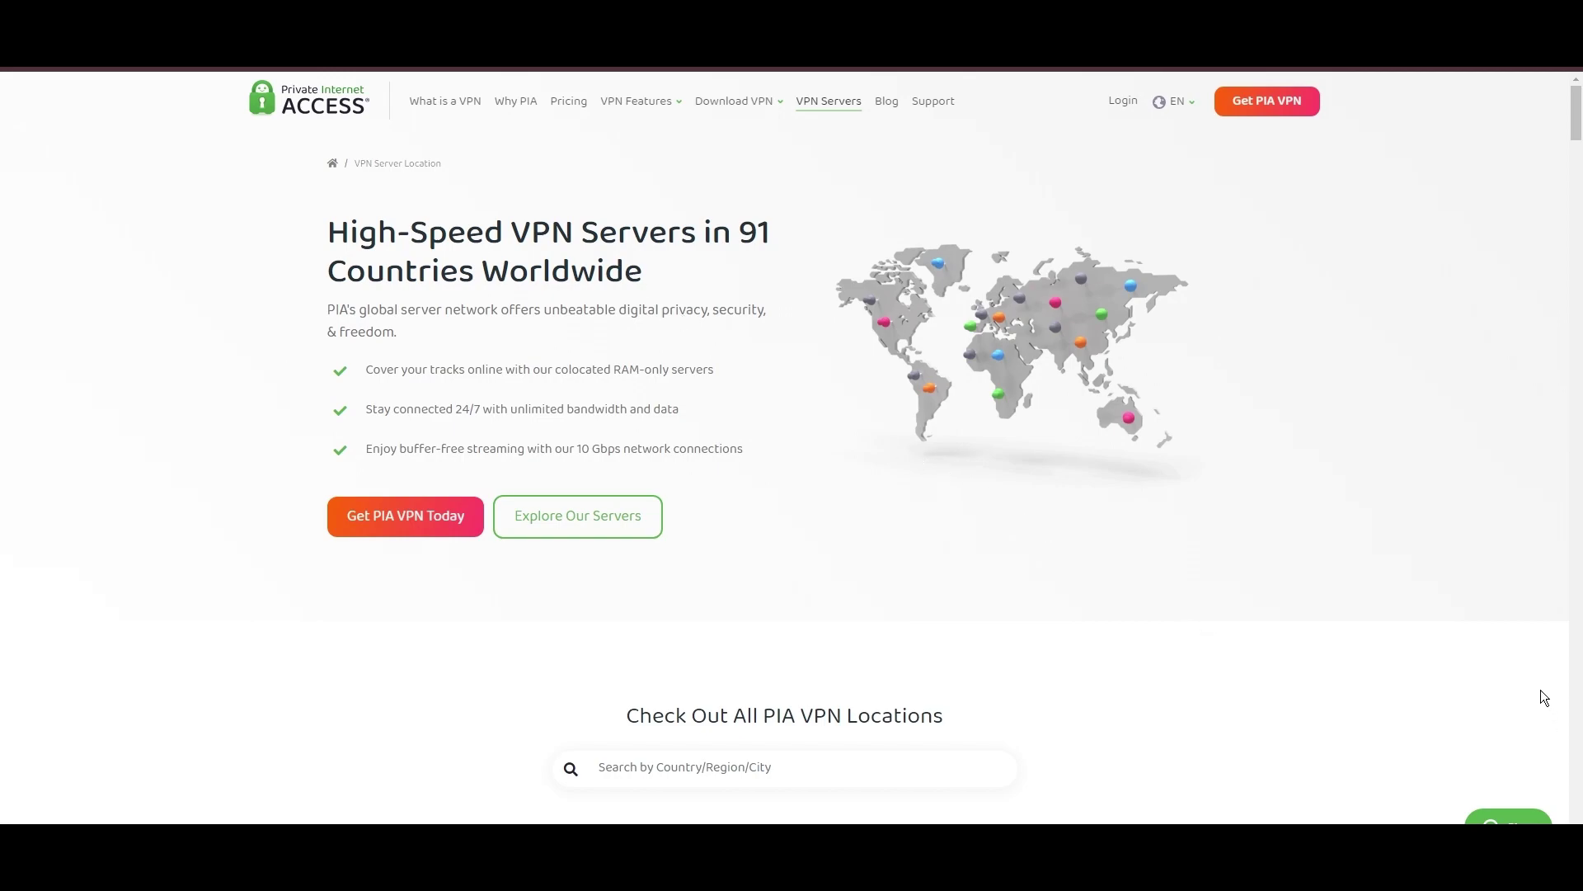
{"action": "scroll", "coordinate": [1541, 690], "scroll_direction": "down", "scroll_amount": 2}
{"action": "scroll", "coordinate": [1533, 674], "scroll_direction": "down", "scroll_amount": 1}
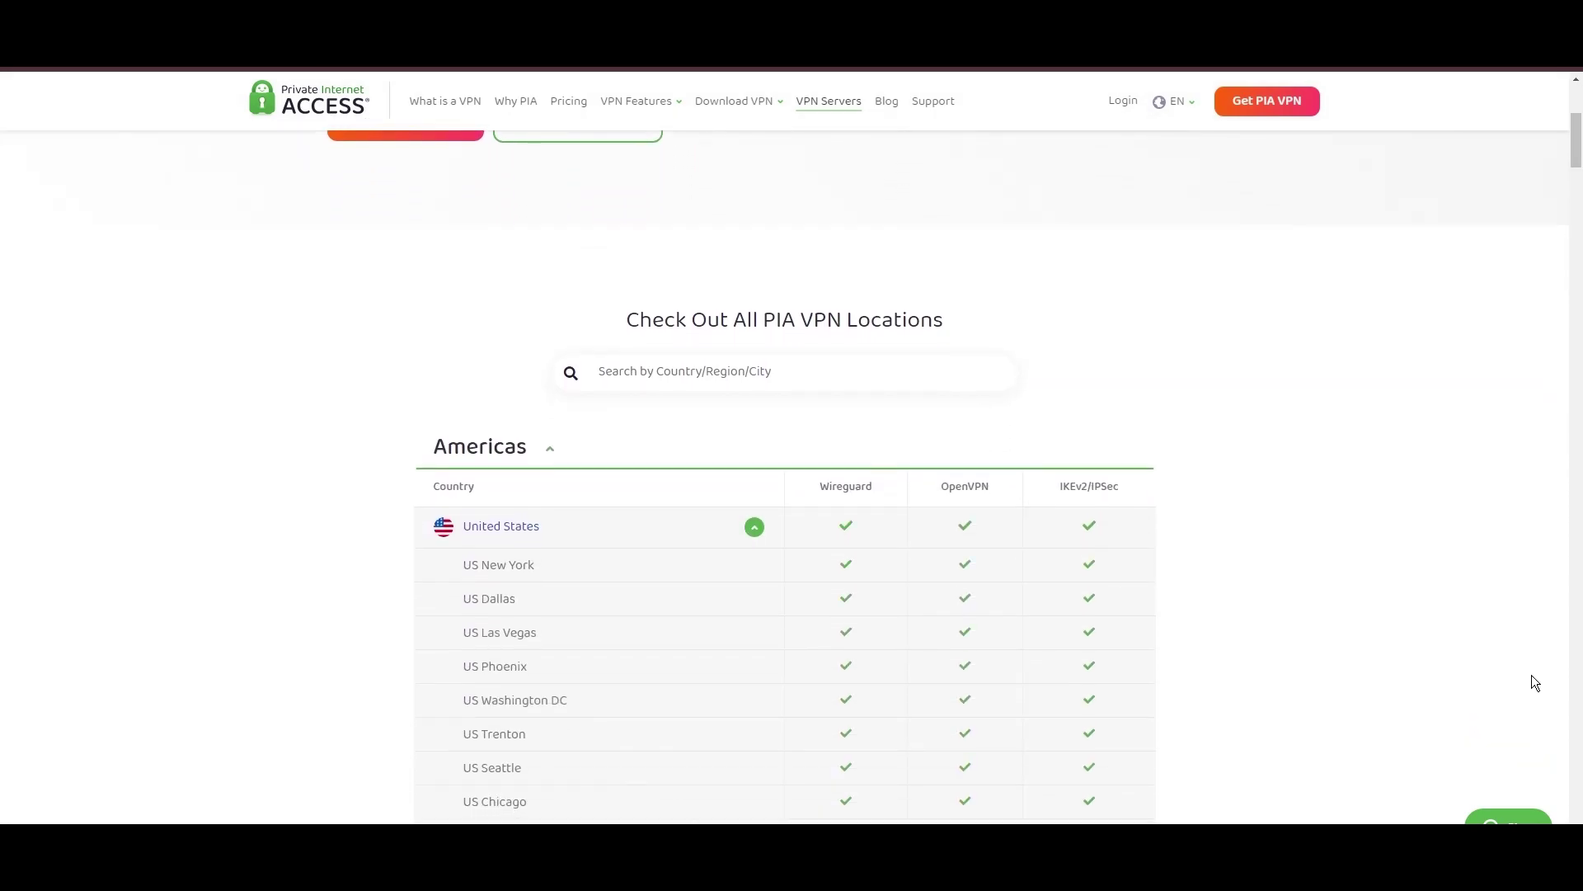
{"action": "scroll", "coordinate": [1535, 663], "scroll_direction": "down", "scroll_amount": 2}
{"action": "scroll", "coordinate": [1536, 653], "scroll_direction": "down", "scroll_amount": 1}
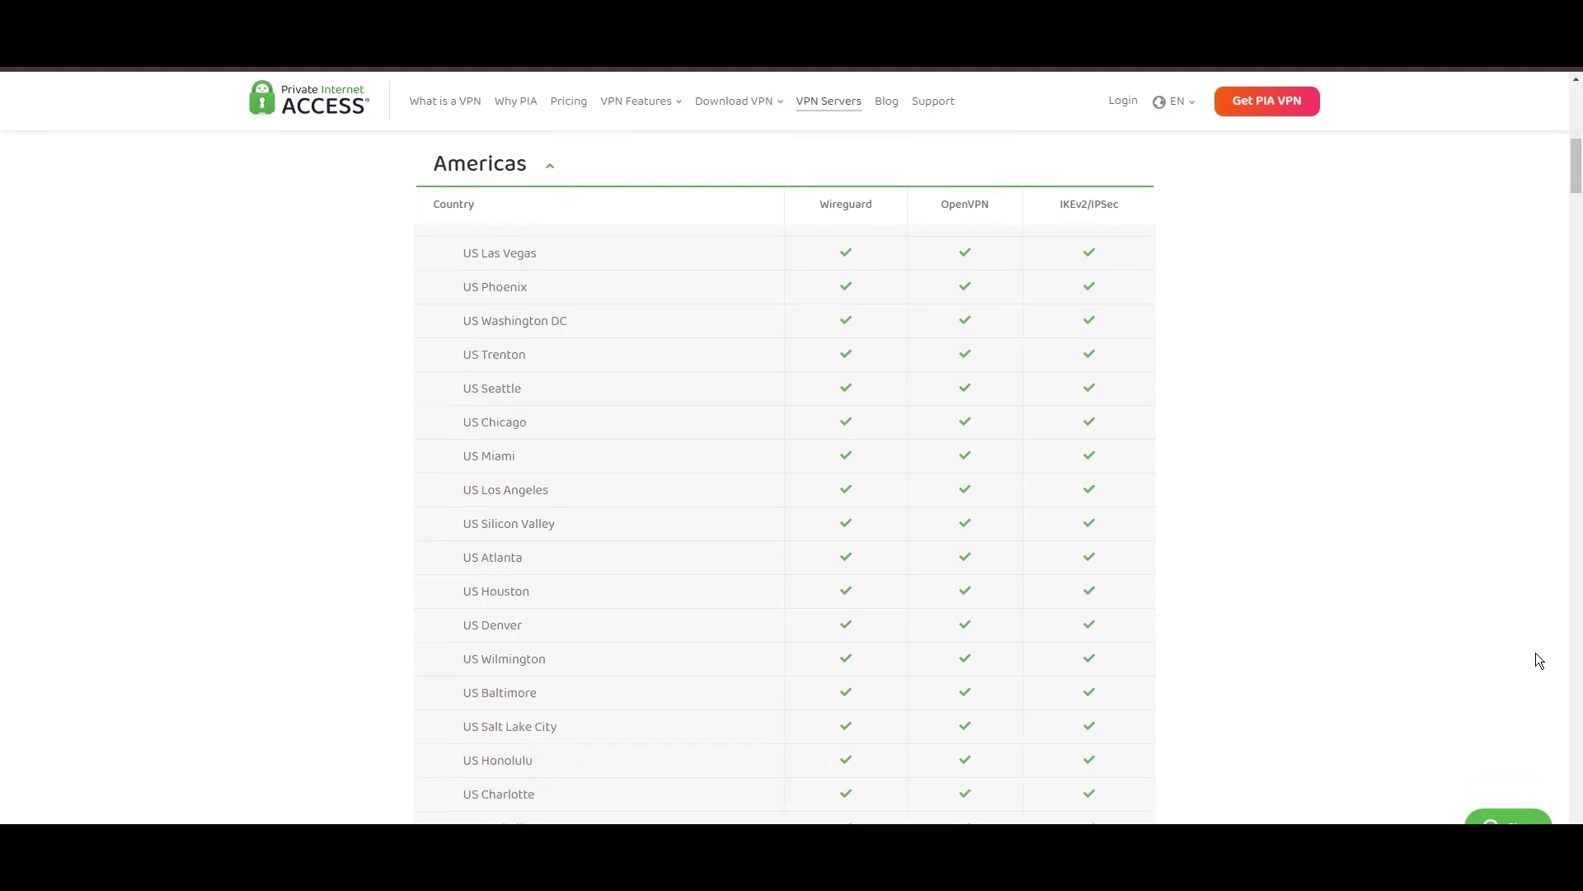
{"action": "scroll", "coordinate": [1534, 652], "scroll_direction": "down", "scroll_amount": 2}
{"action": "scroll", "coordinate": [1535, 653], "scroll_direction": "down", "scroll_amount": 2}
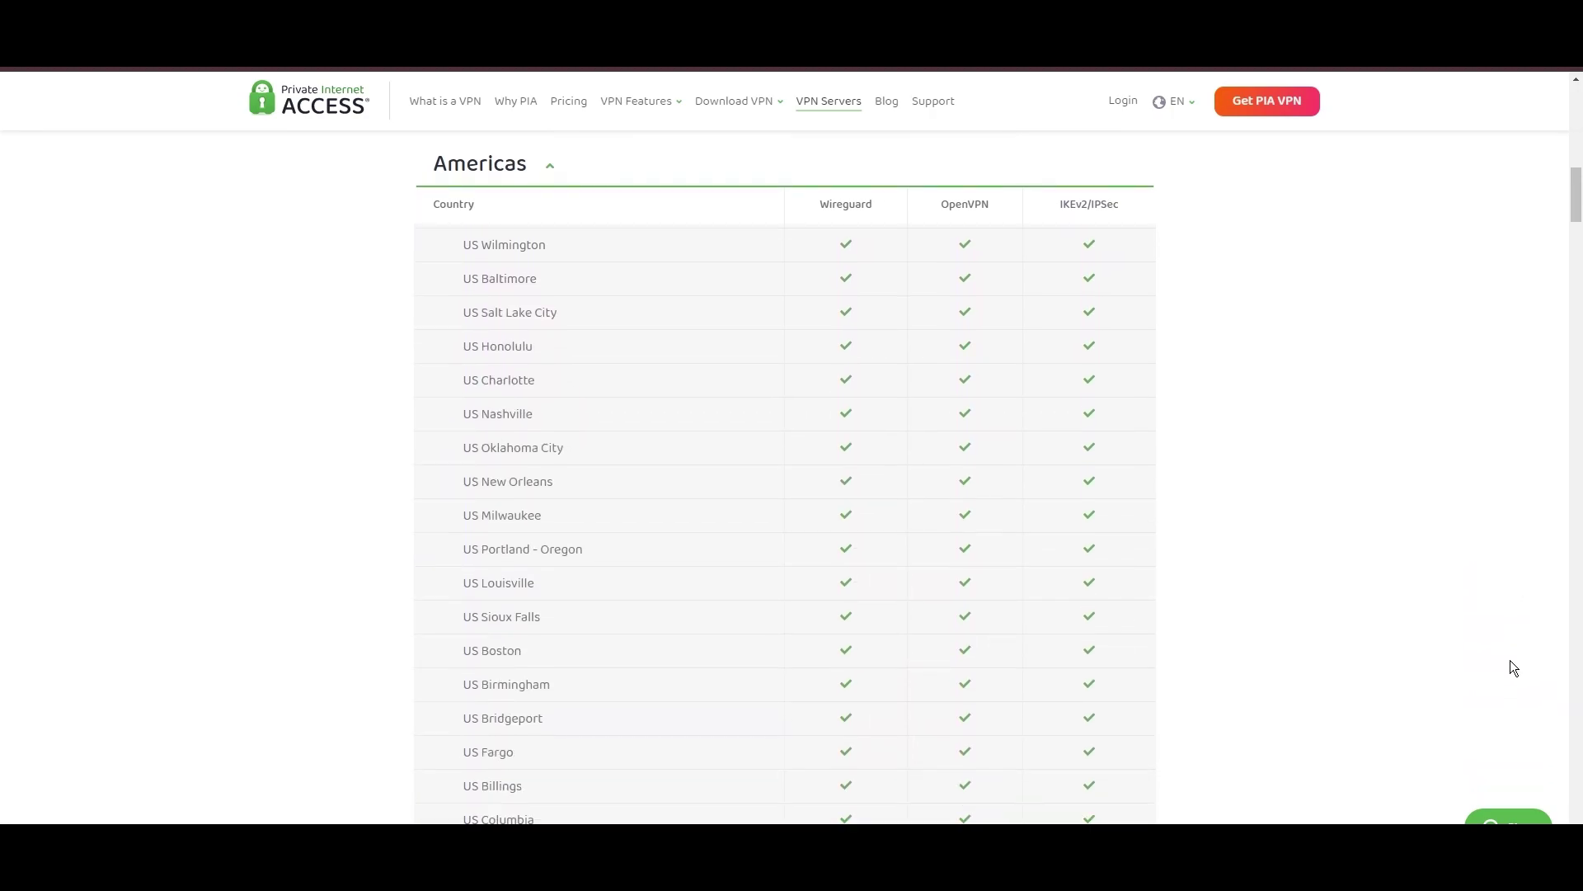
{"action": "scroll", "coordinate": [1510, 668], "scroll_direction": "down", "scroll_amount": 2}
{"action": "scroll", "coordinate": [1506, 672], "scroll_direction": "down", "scroll_amount": 1}
{"action": "scroll", "coordinate": [1506, 672], "scroll_direction": "down", "scroll_amount": 1}
{"action": "scroll", "coordinate": [1506, 672], "scroll_direction": "down", "scroll_amount": 1}
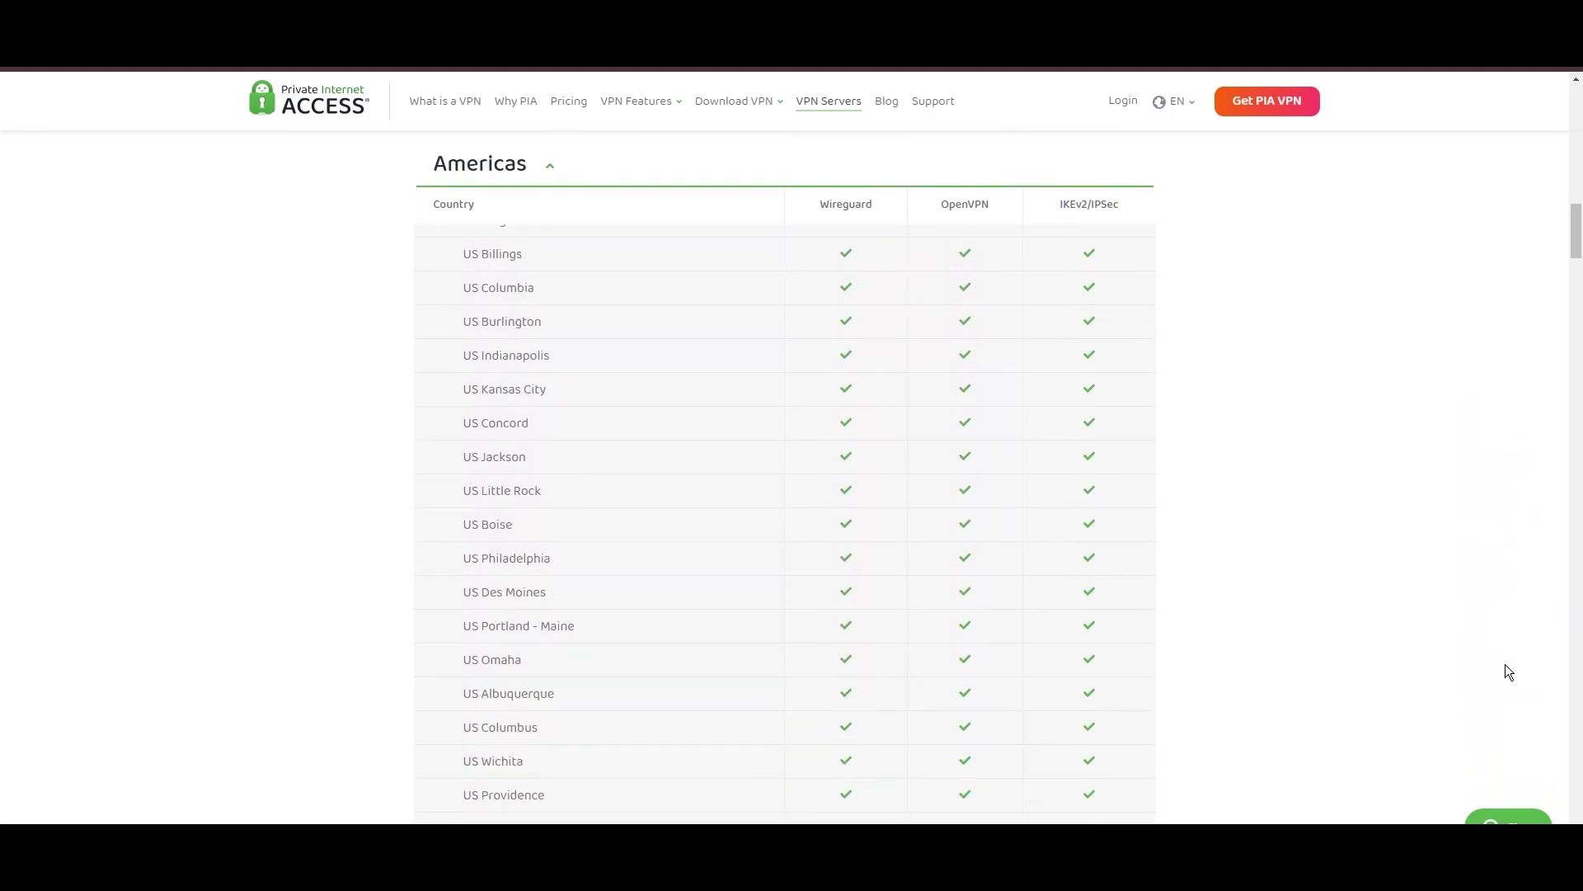
{"action": "scroll", "coordinate": [1506, 672], "scroll_direction": "down", "scroll_amount": 1}
{"action": "scroll", "coordinate": [1506, 671], "scroll_direction": "down", "scroll_amount": 2}
{"action": "scroll", "coordinate": [1506, 674], "scroll_direction": "down", "scroll_amount": 1}
{"action": "scroll", "coordinate": [1506, 676], "scroll_direction": "down", "scroll_amount": 1}
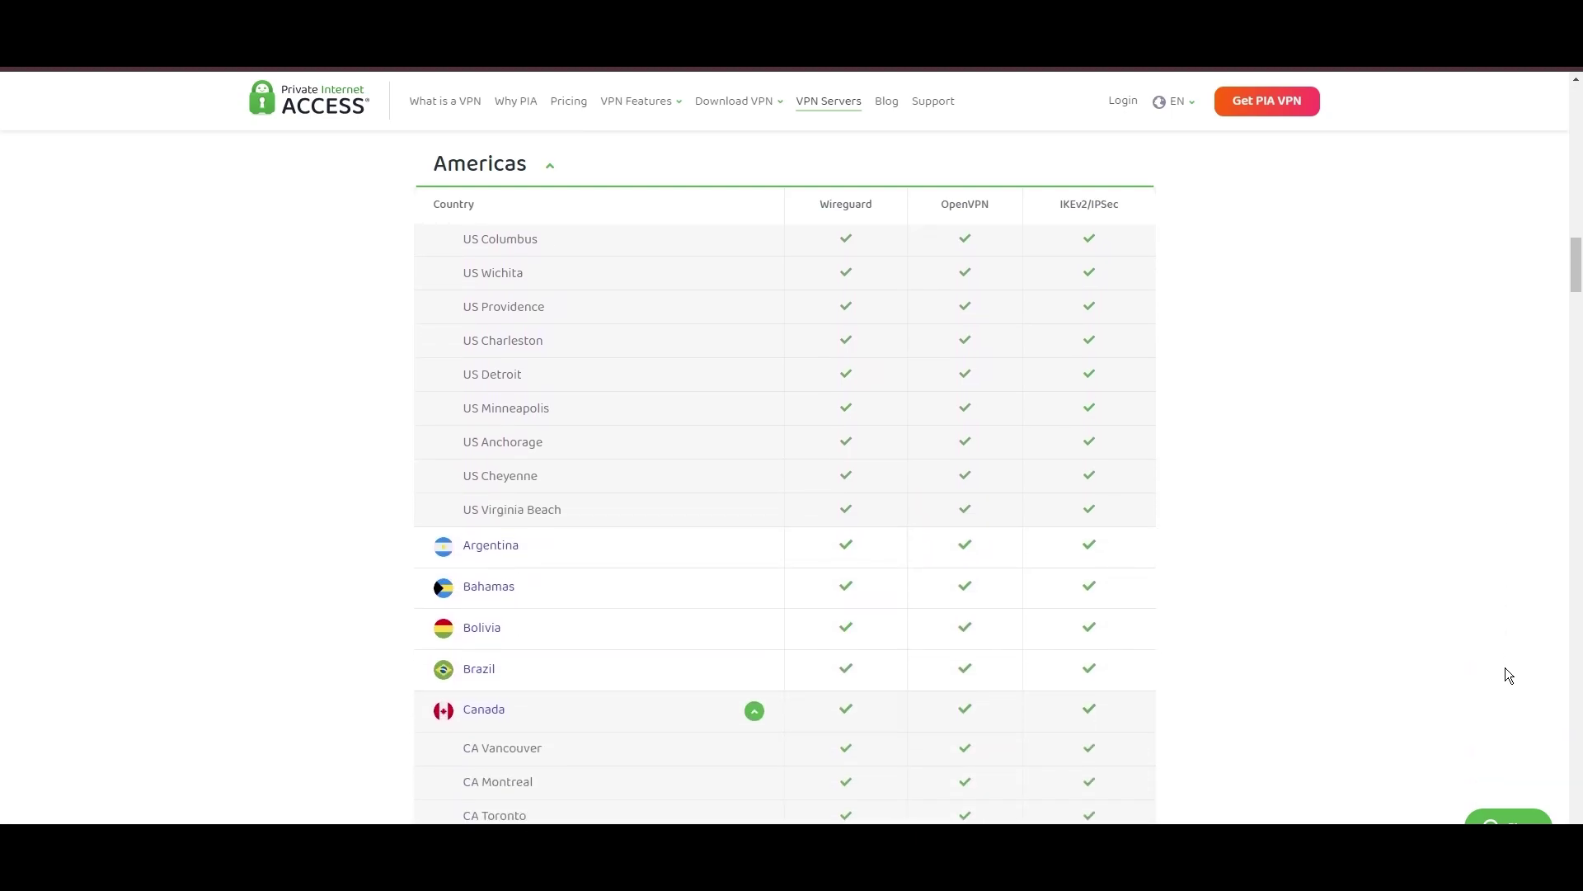
{"action": "scroll", "coordinate": [1507, 675], "scroll_direction": "down", "scroll_amount": 1}
{"action": "scroll", "coordinate": [1506, 674], "scroll_direction": "down", "scroll_amount": 2}
{"action": "scroll", "coordinate": [1505, 675], "scroll_direction": "down", "scroll_amount": 1}
{"action": "scroll", "coordinate": [1503, 675], "scroll_direction": "down", "scroll_amount": 1}
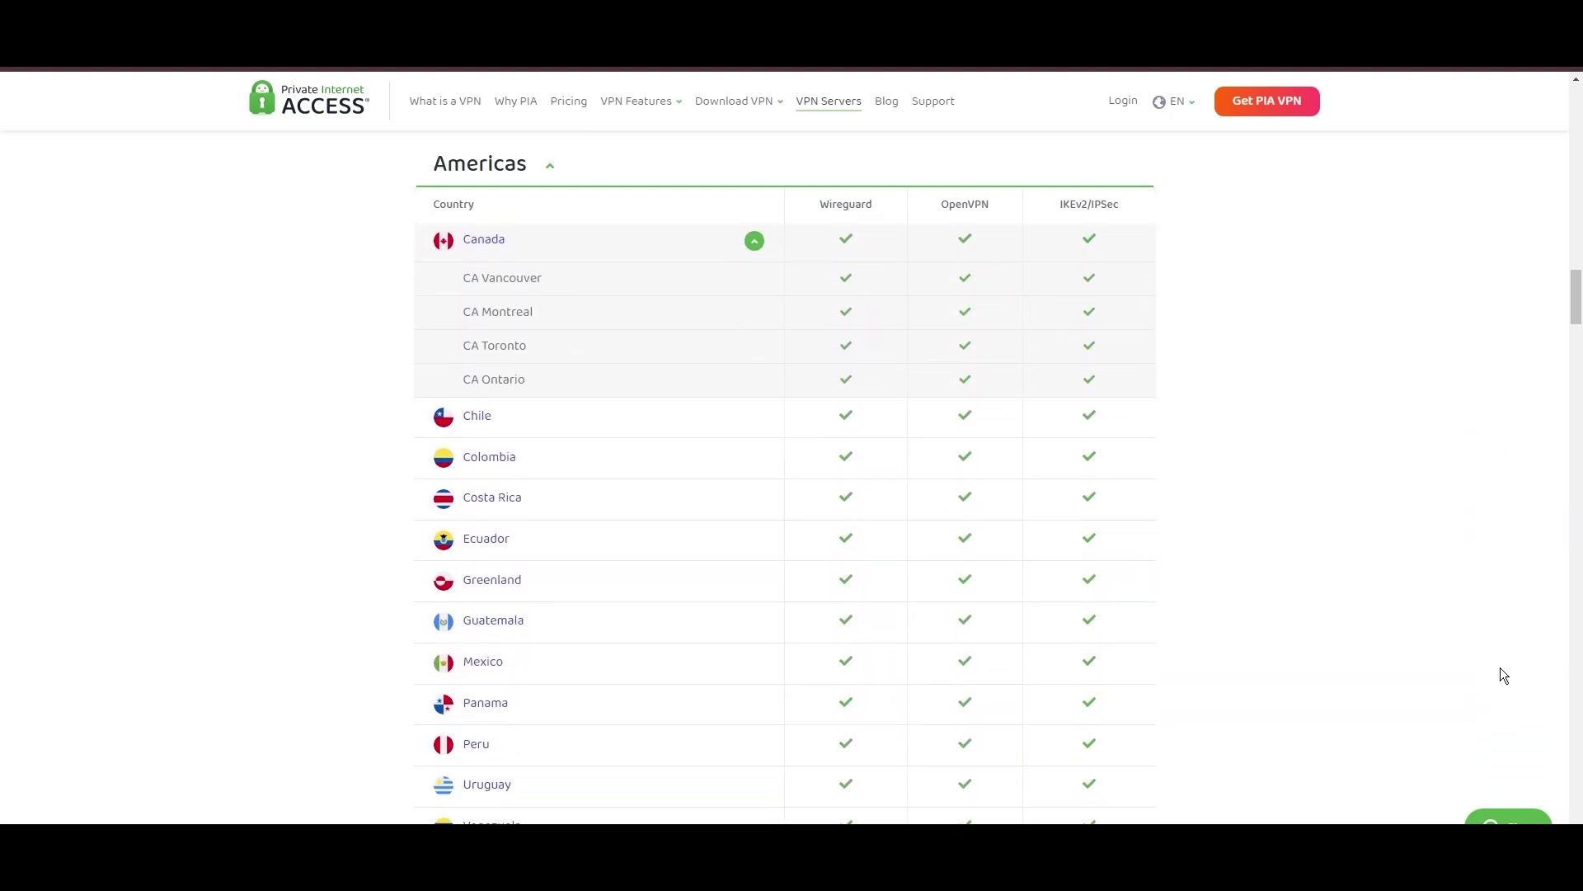
{"action": "scroll", "coordinate": [1502, 676], "scroll_direction": "down", "scroll_amount": 1}
{"action": "scroll", "coordinate": [1491, 644], "scroll_direction": "down", "scroll_amount": 1}
{"action": "scroll", "coordinate": [1491, 645], "scroll_direction": "down", "scroll_amount": 1}
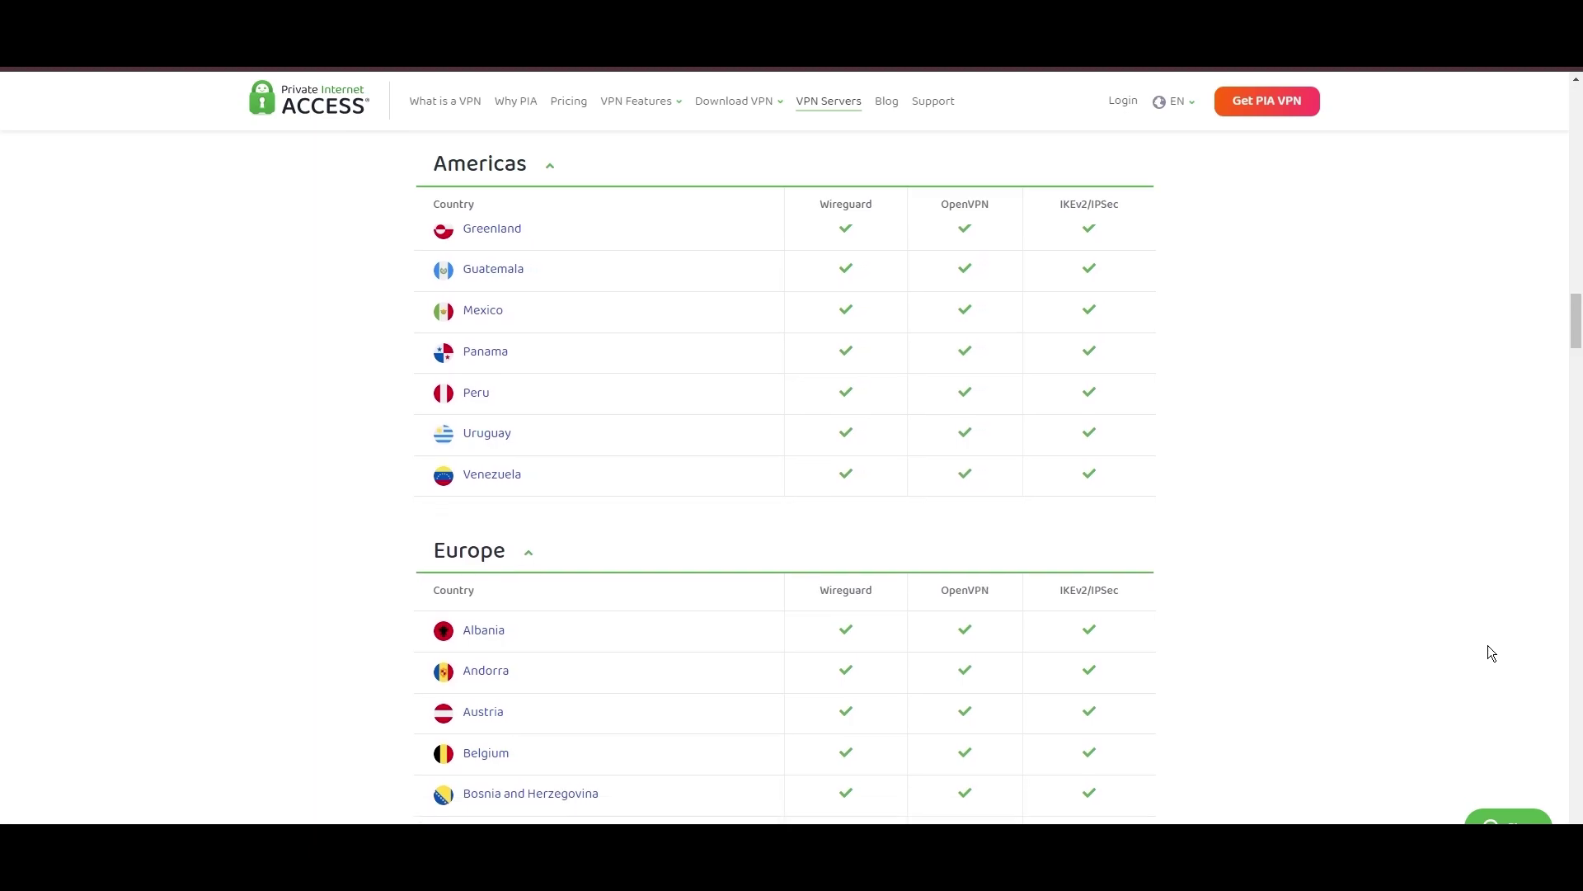
{"action": "scroll", "coordinate": [1489, 645], "scroll_direction": "down", "scroll_amount": 1}
{"action": "scroll", "coordinate": [1489, 644], "scroll_direction": "down", "scroll_amount": 2}
{"action": "scroll", "coordinate": [1488, 645], "scroll_direction": "down", "scroll_amount": 1}
{"action": "scroll", "coordinate": [1489, 644], "scroll_direction": "down", "scroll_amount": 1}
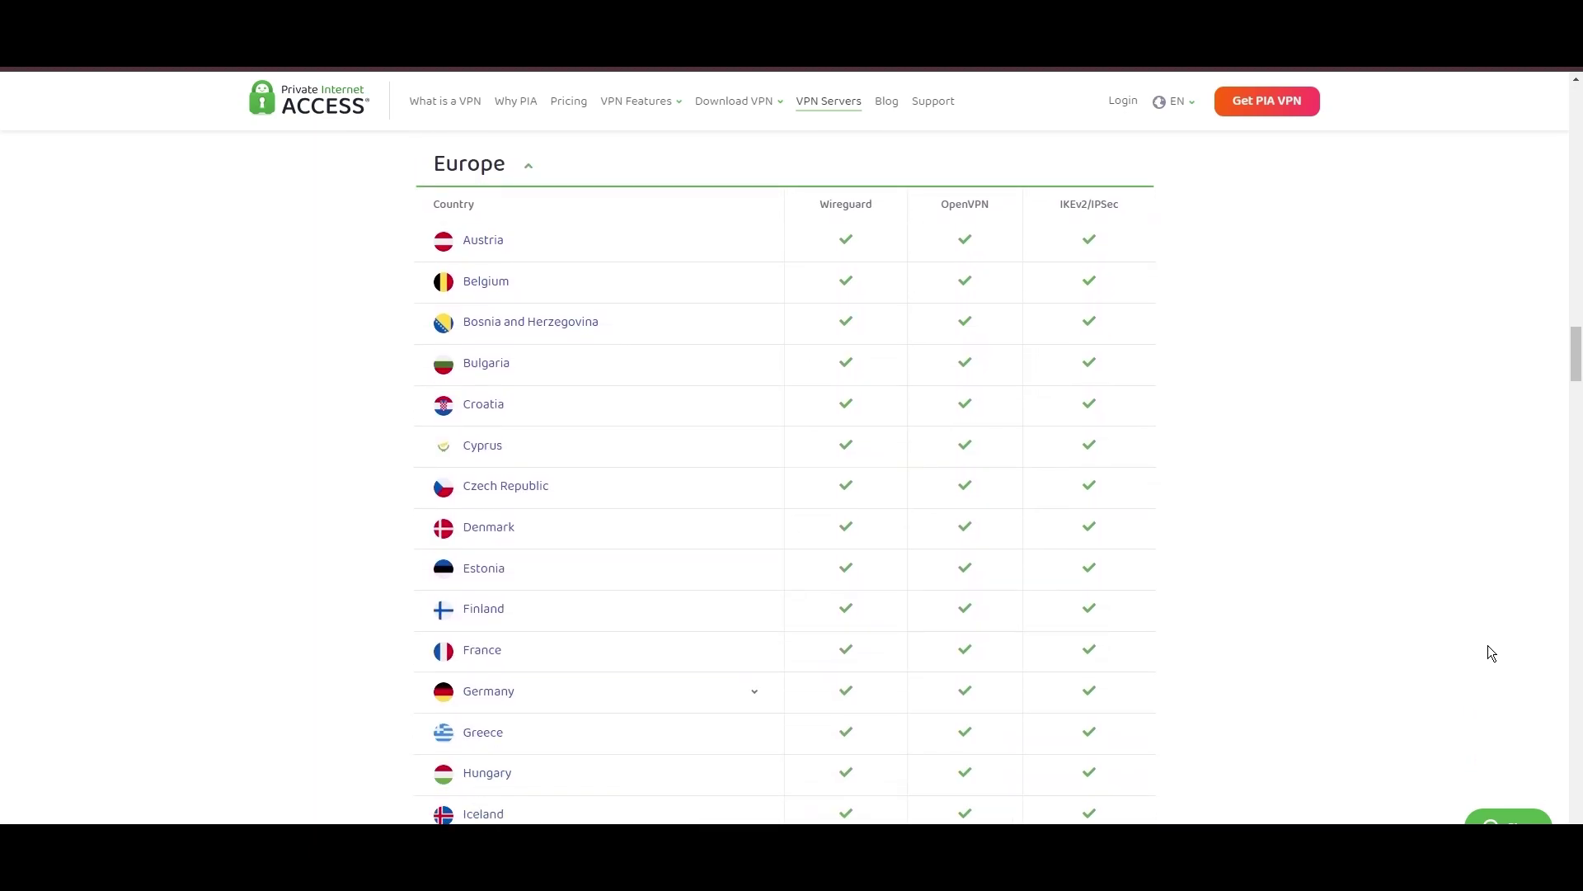
{"action": "scroll", "coordinate": [1487, 652], "scroll_direction": "down", "scroll_amount": 1}
{"action": "scroll", "coordinate": [1489, 651], "scroll_direction": "down", "scroll_amount": 1}
{"action": "scroll", "coordinate": [1488, 653], "scroll_direction": "down", "scroll_amount": 1}
{"action": "scroll", "coordinate": [1489, 653], "scroll_direction": "down", "scroll_amount": 2}
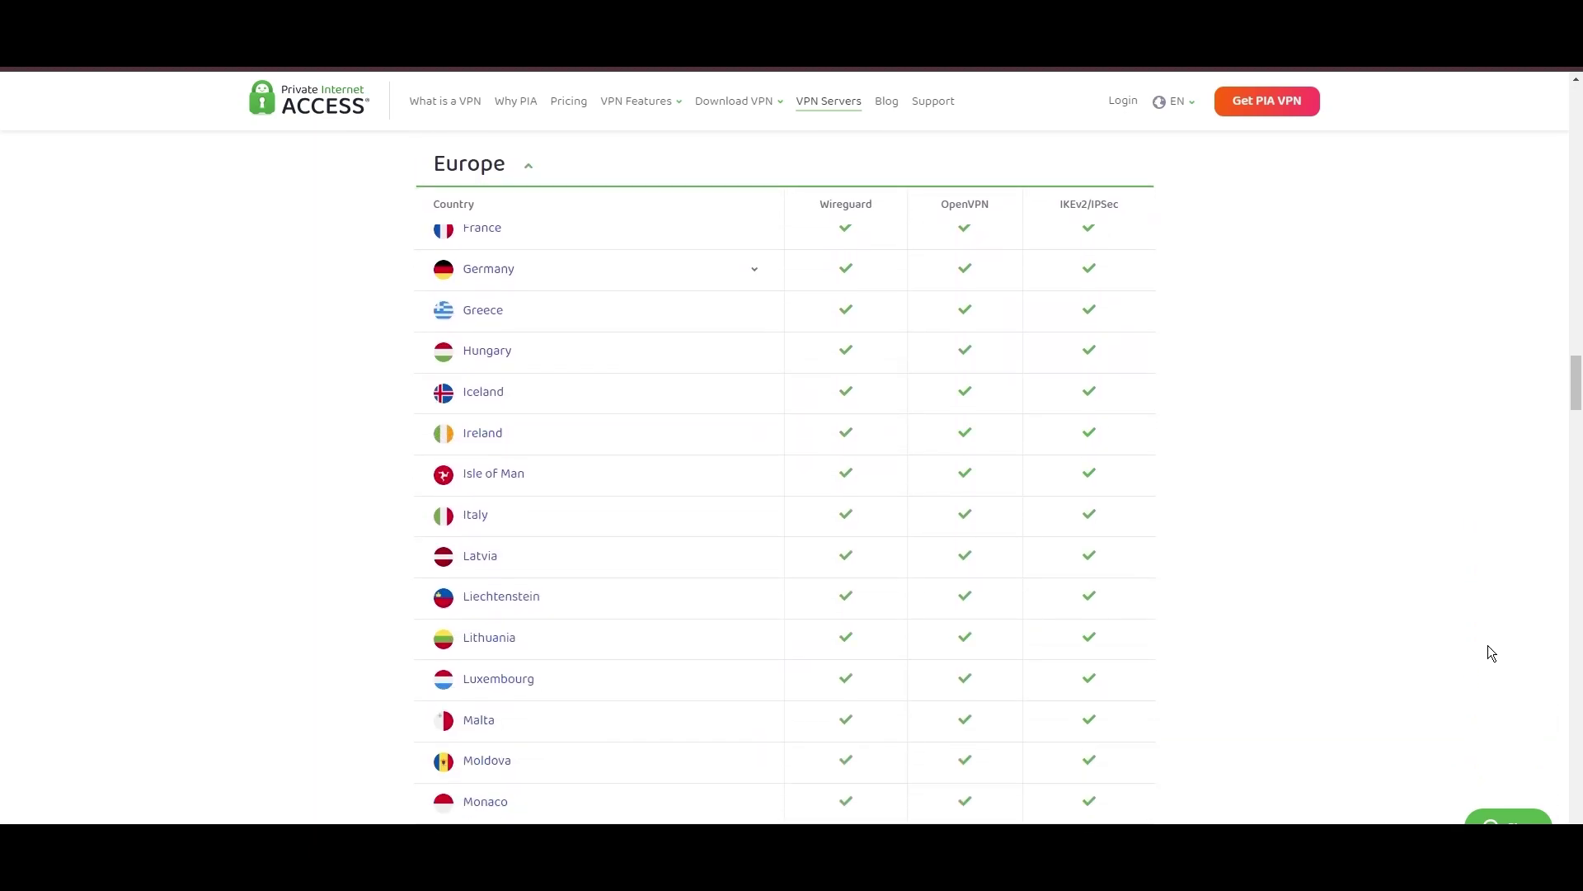
{"action": "scroll", "coordinate": [1490, 652], "scroll_direction": "down", "scroll_amount": 2}
{"action": "scroll", "coordinate": [1491, 650], "scroll_direction": "down", "scroll_amount": 2}
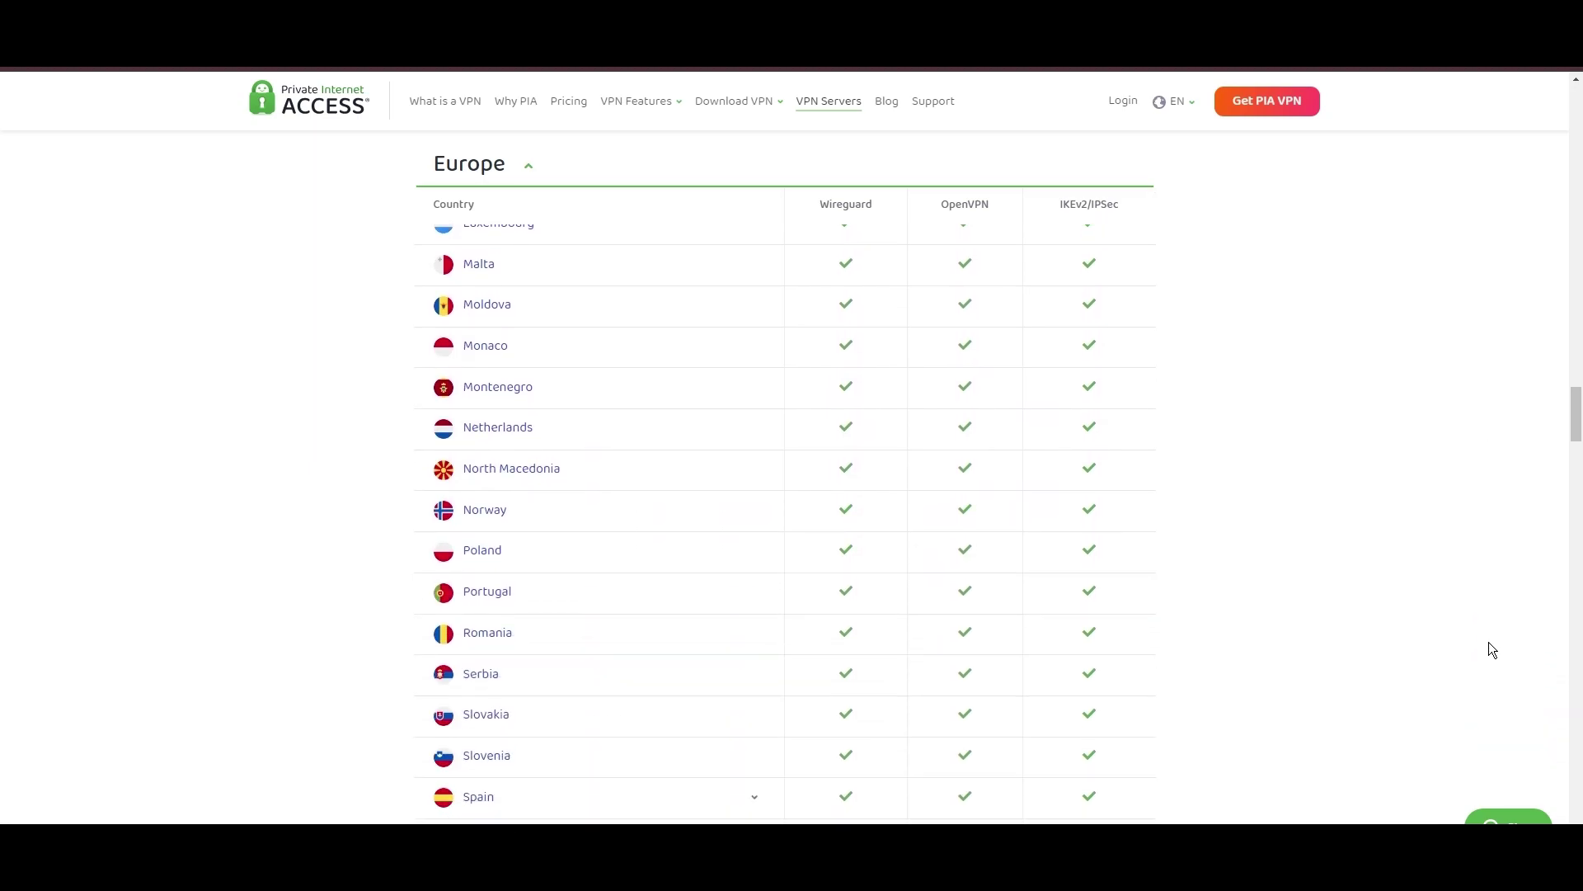
{"action": "scroll", "coordinate": [1488, 650], "scroll_direction": "down", "scroll_amount": 2}
{"action": "scroll", "coordinate": [1489, 650], "scroll_direction": "down", "scroll_amount": 1}
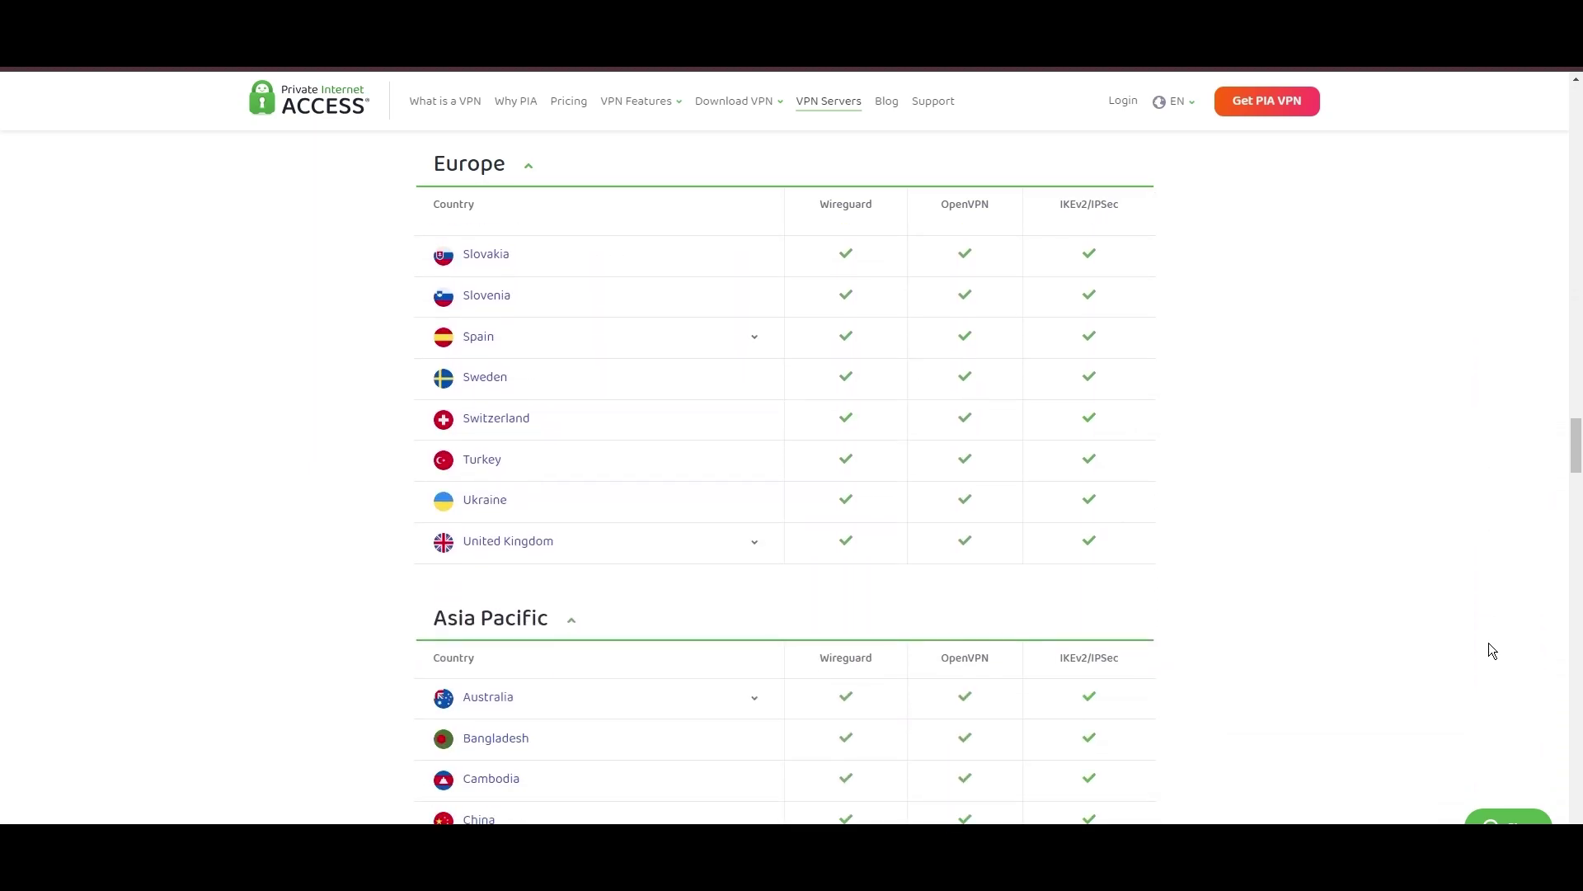
{"action": "scroll", "coordinate": [1491, 650], "scroll_direction": "down", "scroll_amount": 2}
{"action": "scroll", "coordinate": [1490, 649], "scroll_direction": "down", "scroll_amount": 2}
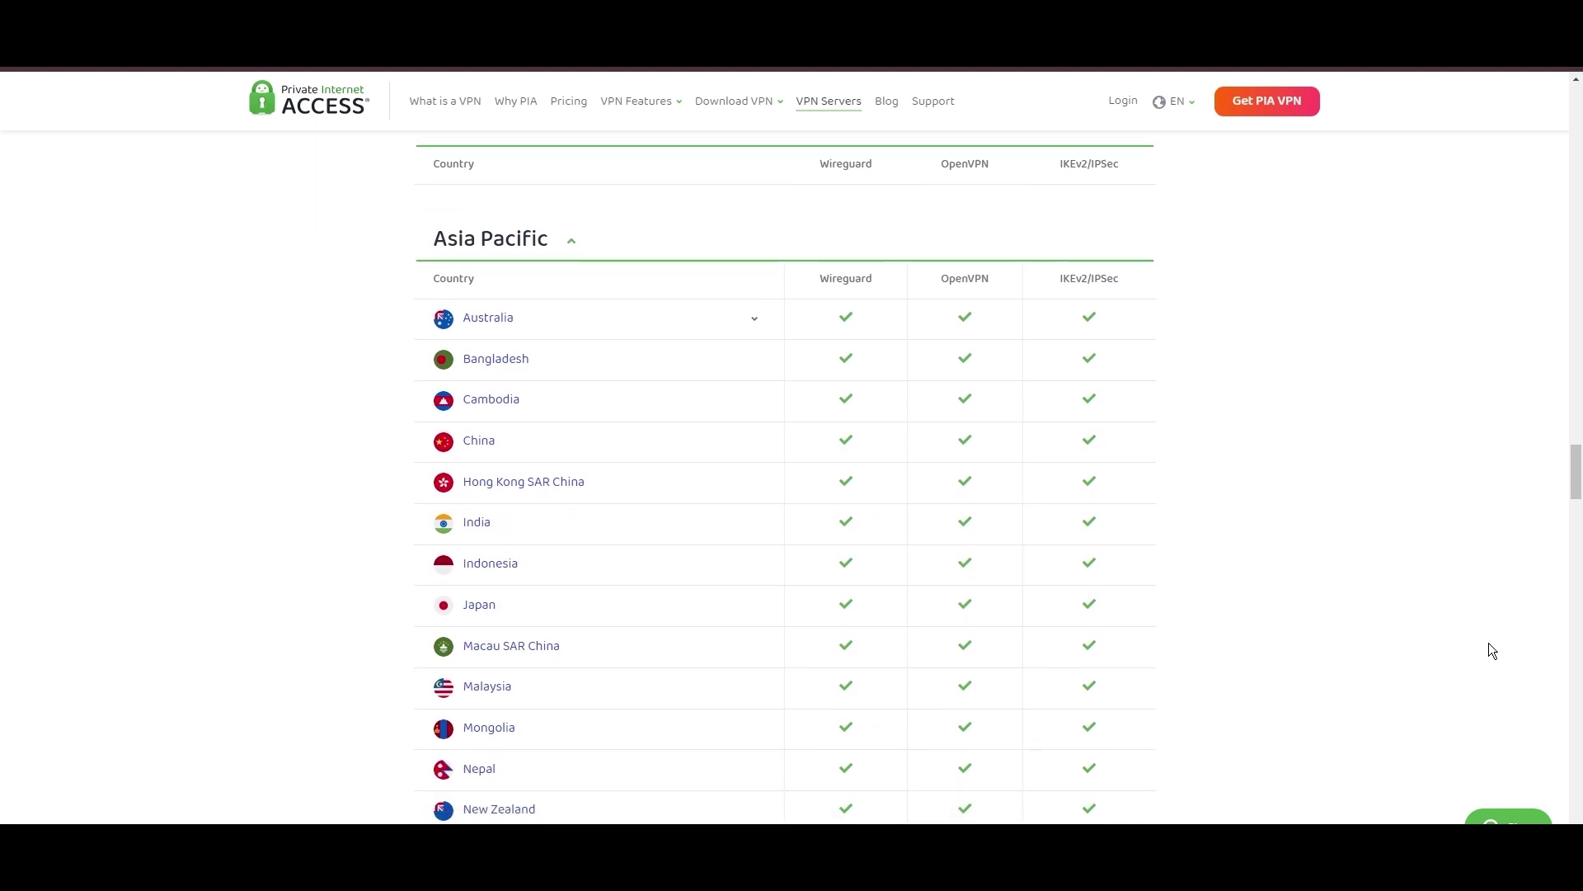
{"action": "scroll", "coordinate": [1489, 649], "scroll_direction": "down", "scroll_amount": 2}
{"action": "scroll", "coordinate": [1488, 653], "scroll_direction": "down", "scroll_amount": 2}
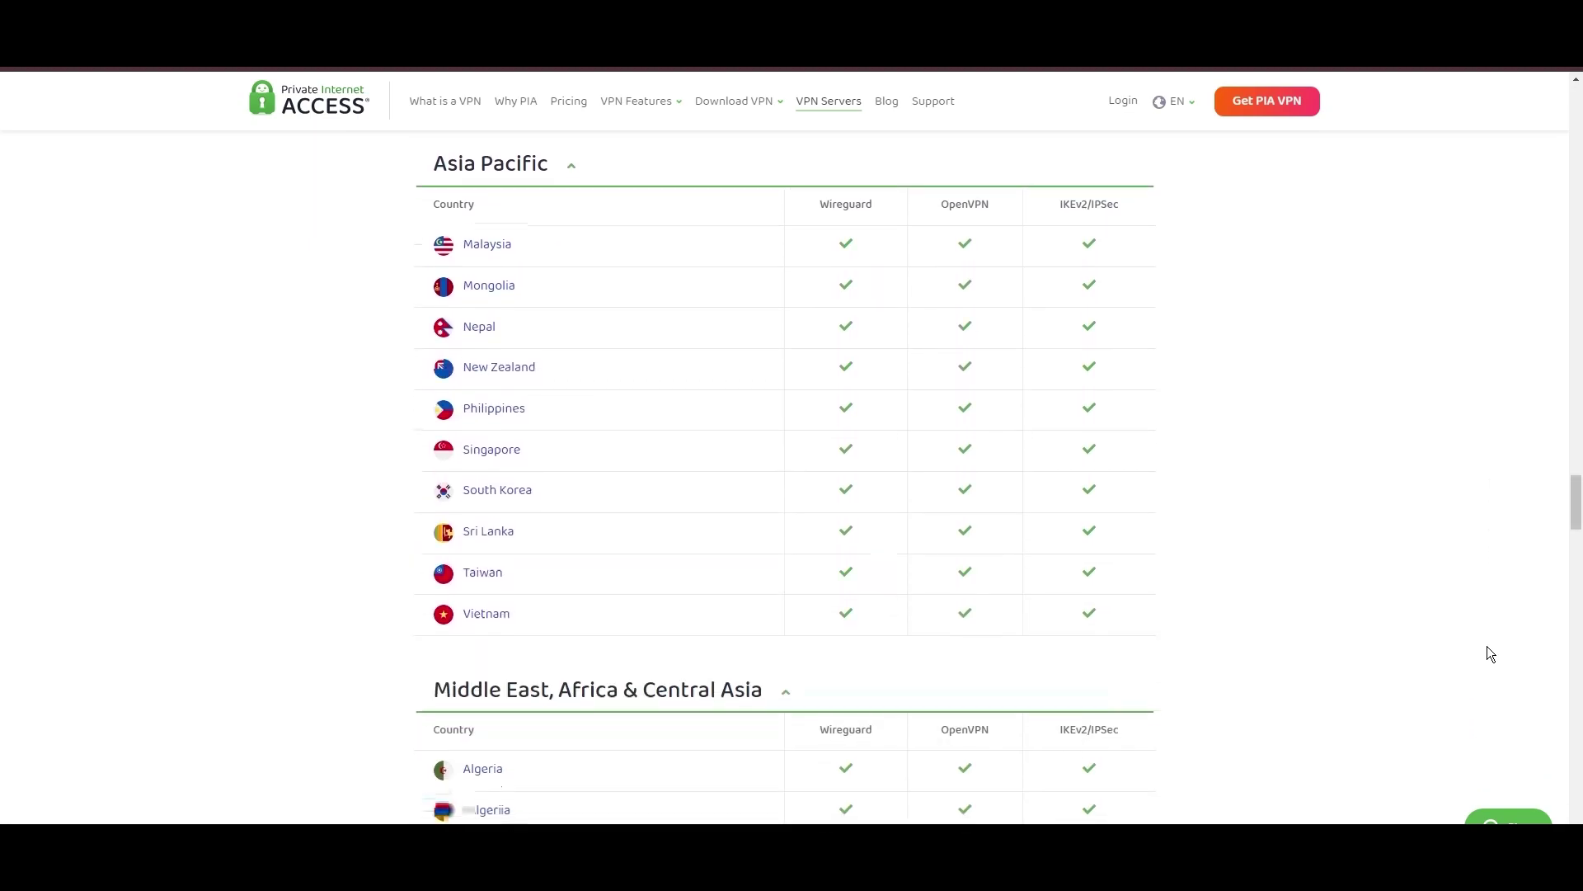
{"action": "scroll", "coordinate": [1488, 654], "scroll_direction": "down", "scroll_amount": 2}
{"action": "scroll", "coordinate": [1488, 653], "scroll_direction": "down", "scroll_amount": 2}
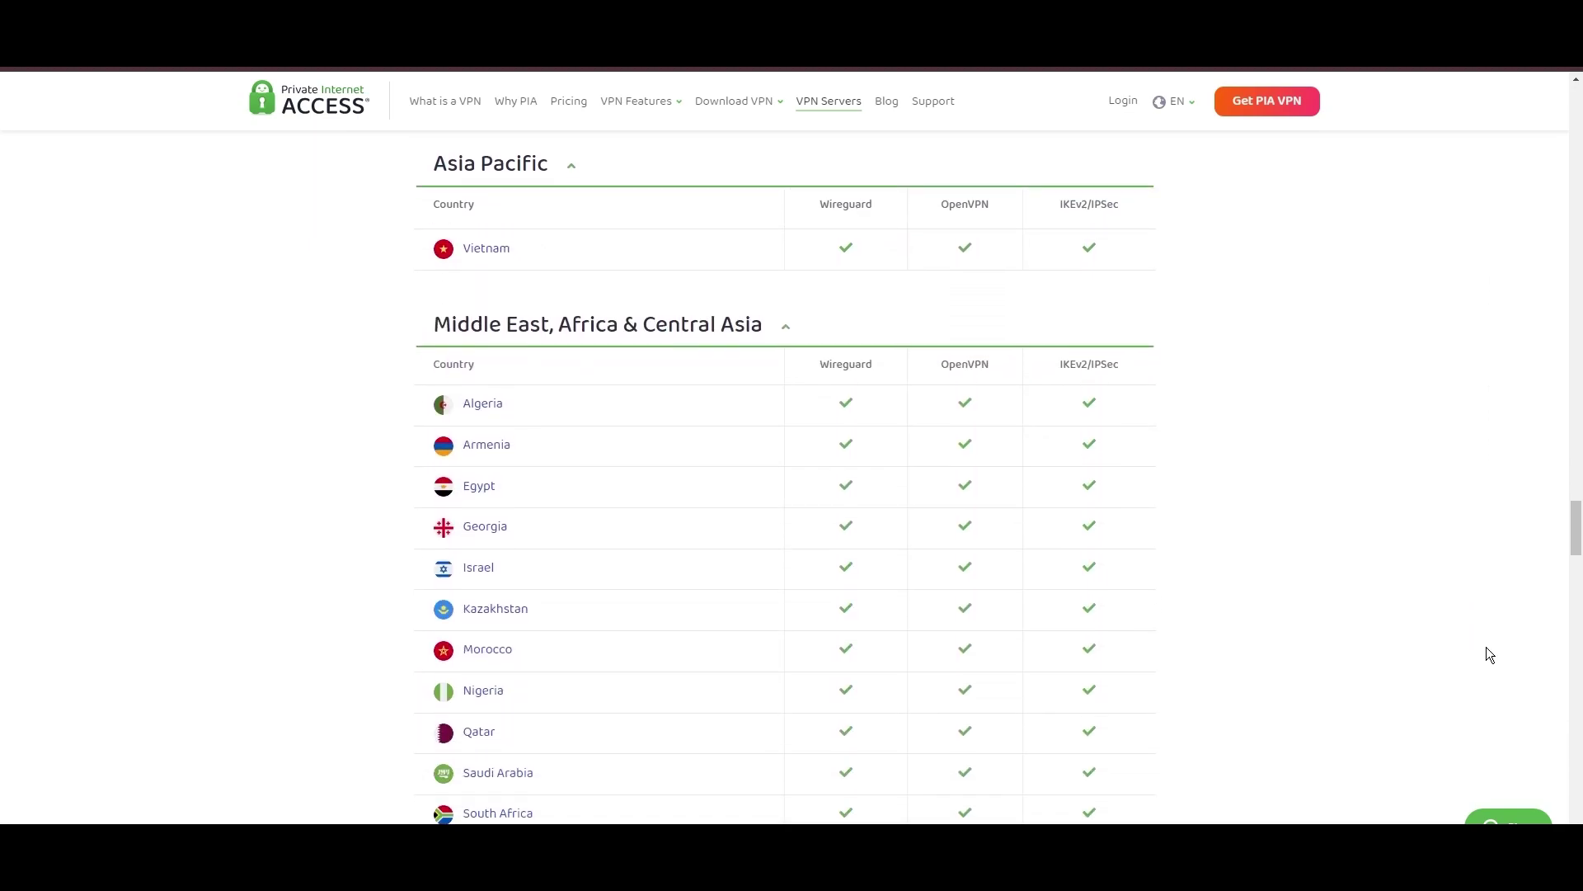
{"action": "scroll", "coordinate": [1486, 654], "scroll_direction": "down", "scroll_amount": 2}
{"action": "scroll", "coordinate": [1479, 656], "scroll_direction": "down", "scroll_amount": 2}
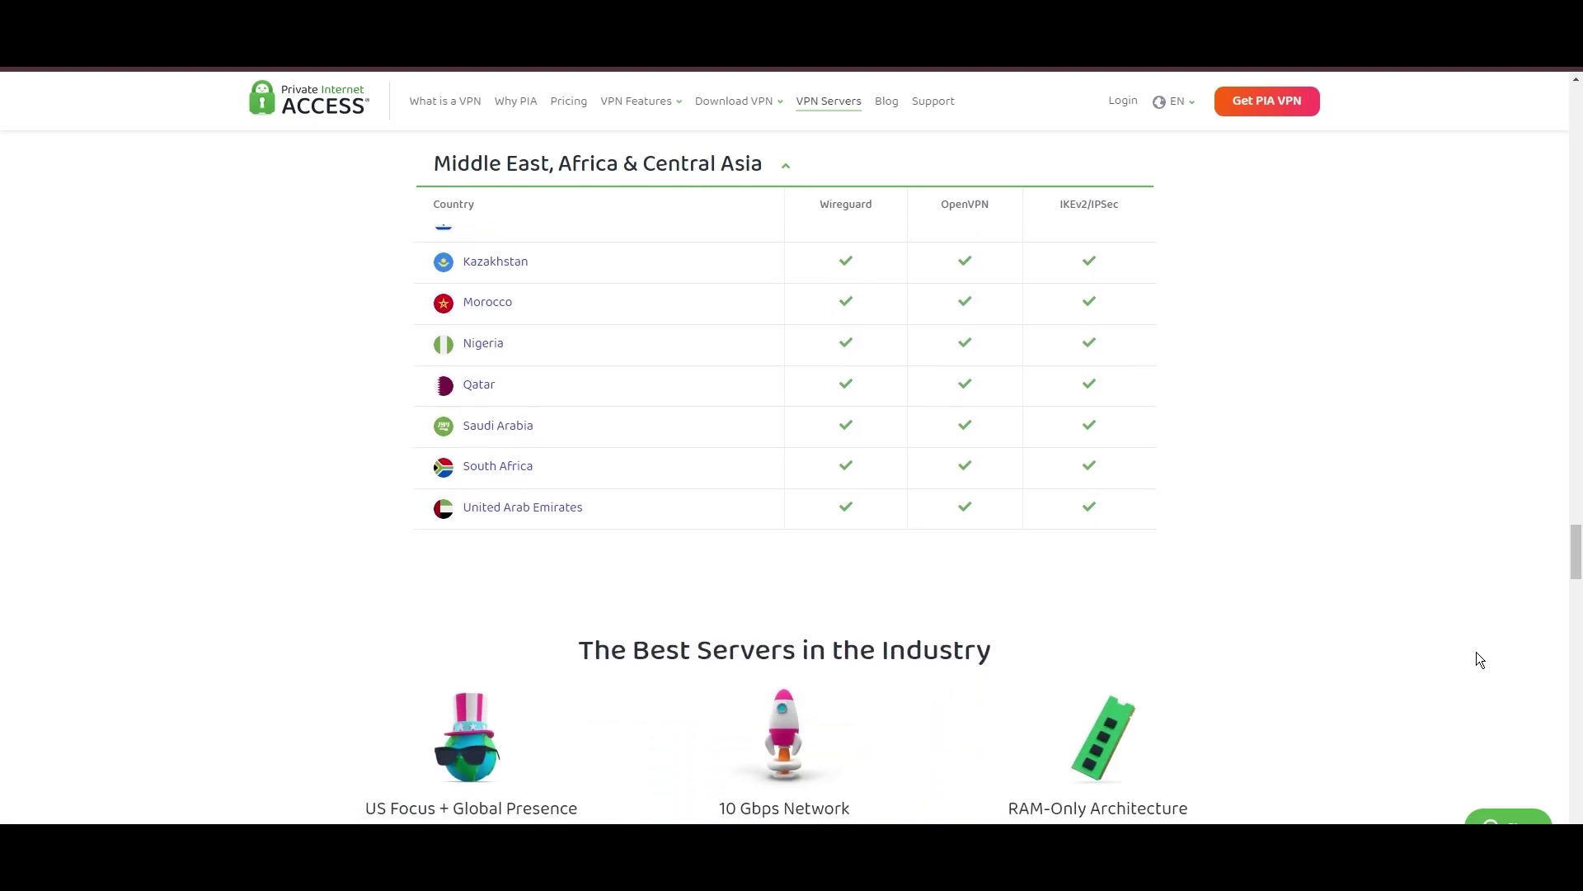
{"action": "scroll", "coordinate": [1476, 652], "scroll_direction": "down", "scroll_amount": 2}
{"action": "scroll", "coordinate": [1476, 650], "scroll_direction": "down", "scroll_amount": 2}
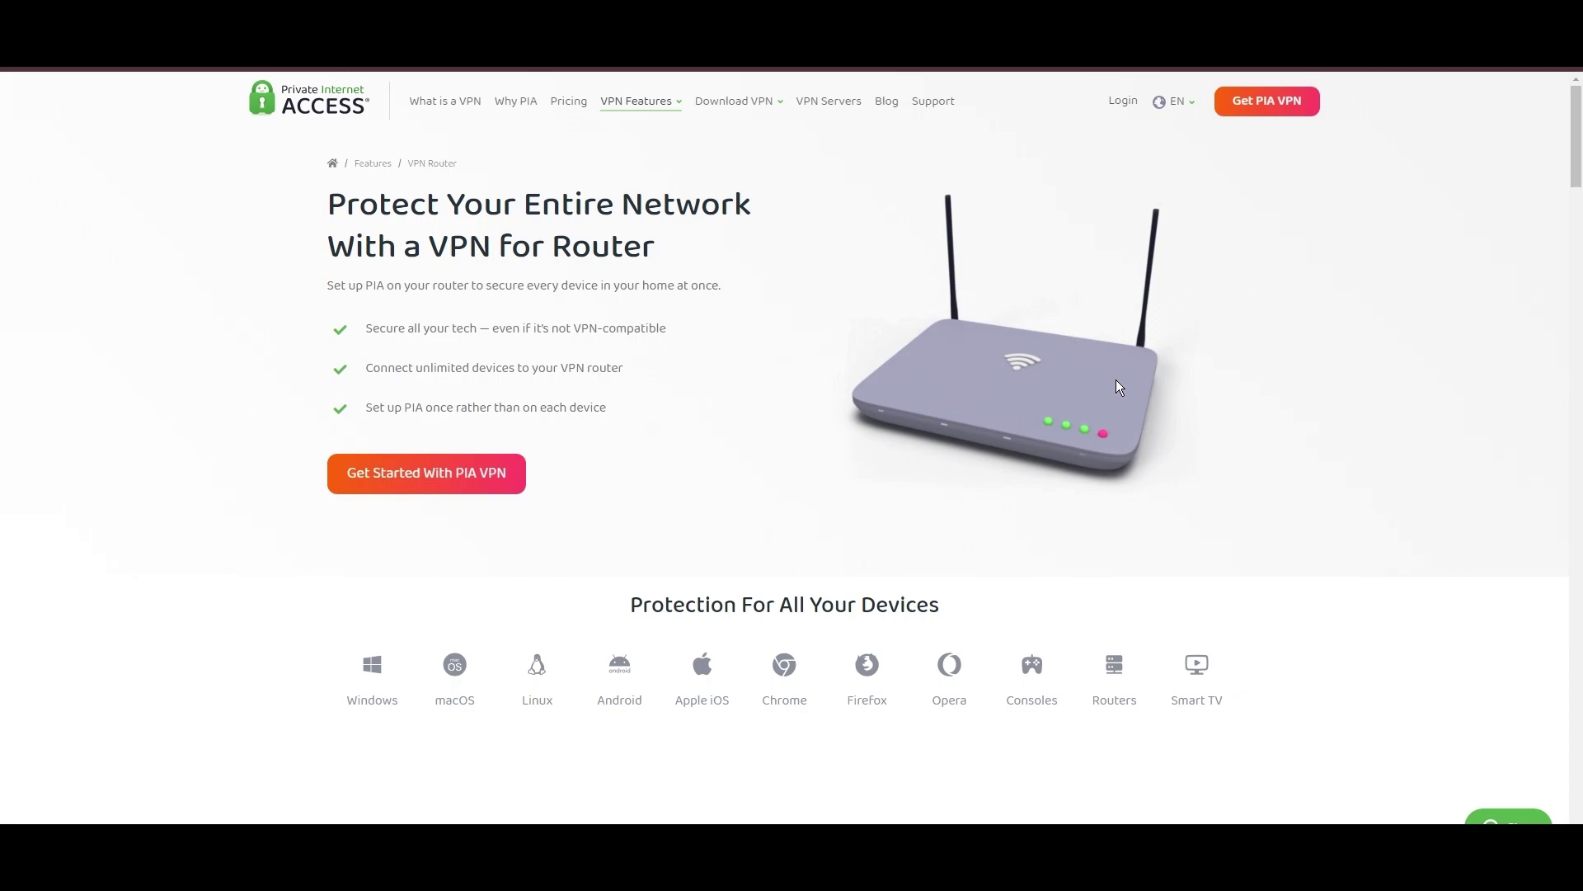
{"action": "scroll", "coordinate": [1129, 391], "scroll_direction": "down", "scroll_amount": 2}
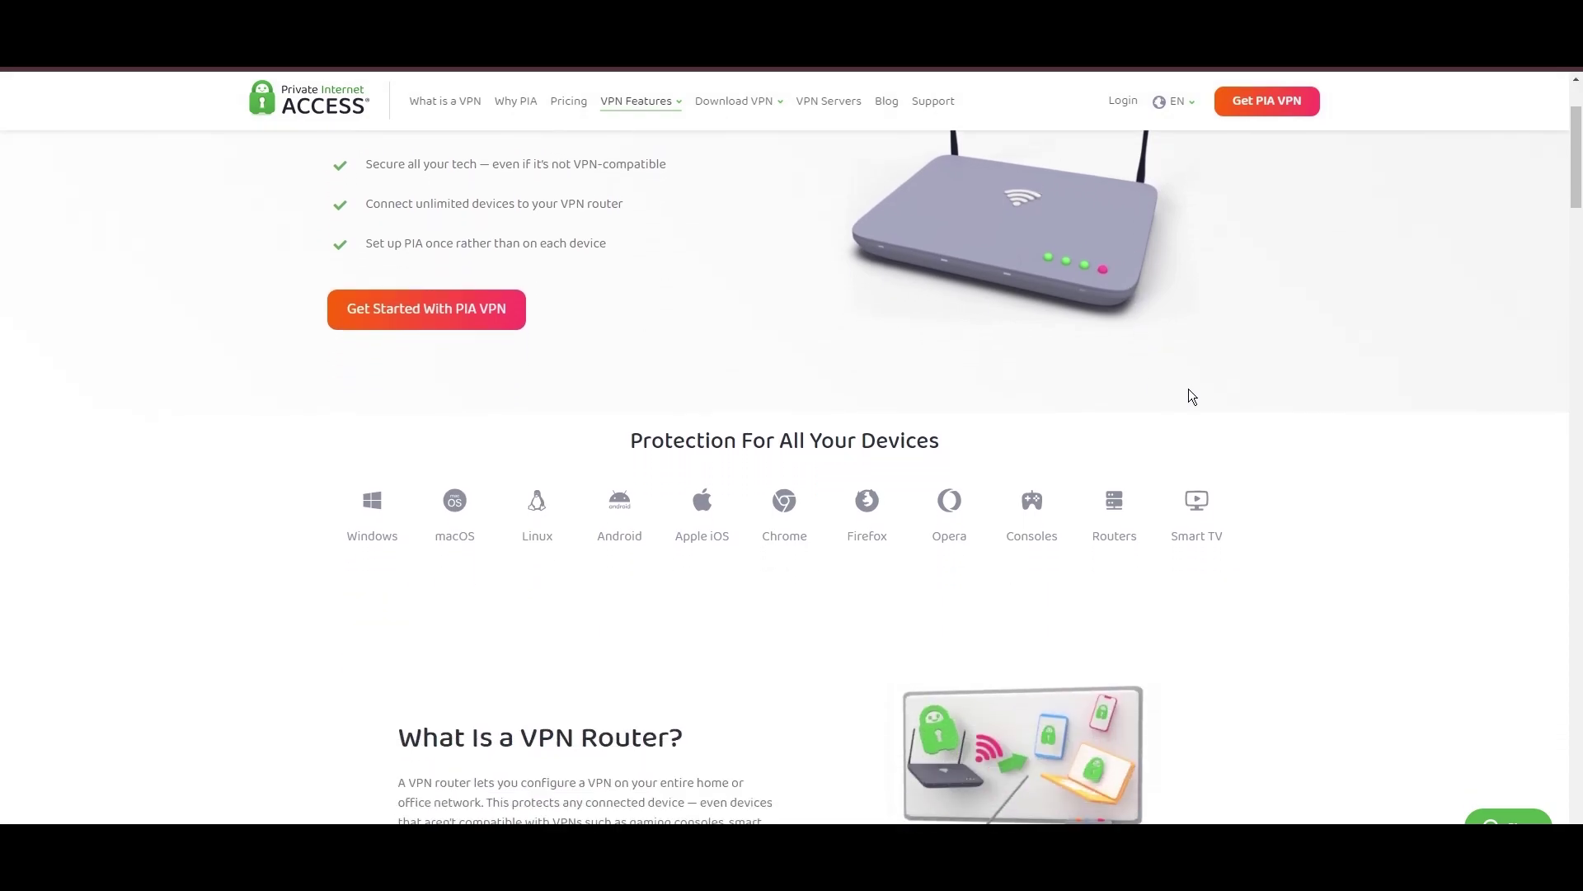
{"action": "scroll", "coordinate": [1207, 393], "scroll_direction": "down", "scroll_amount": 2}
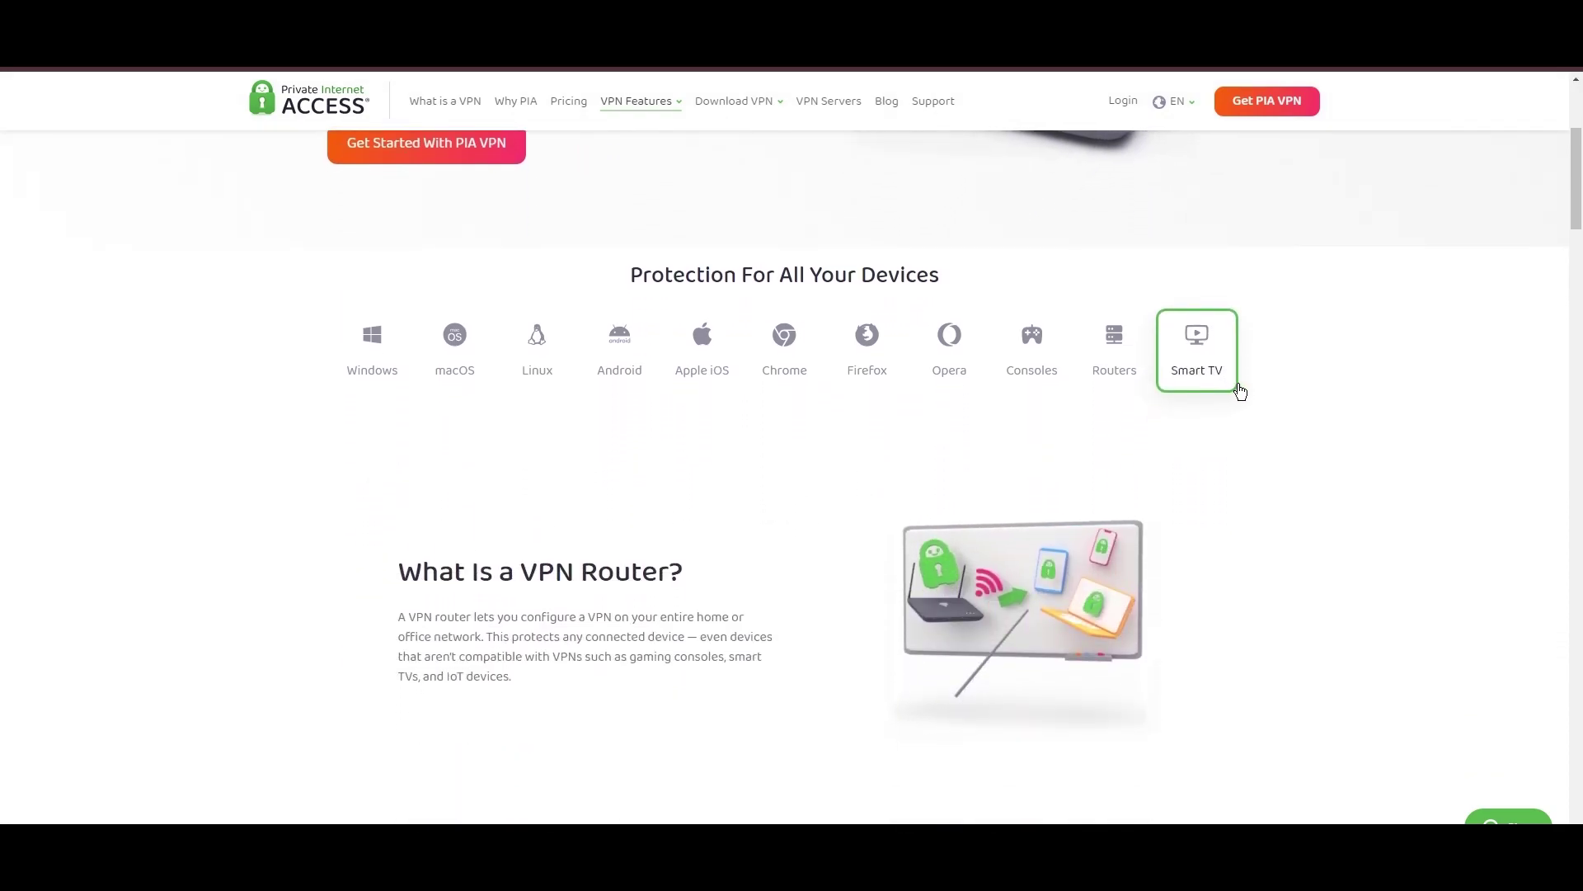
{"action": "scroll", "coordinate": [1261, 396], "scroll_direction": "down", "scroll_amount": 1}
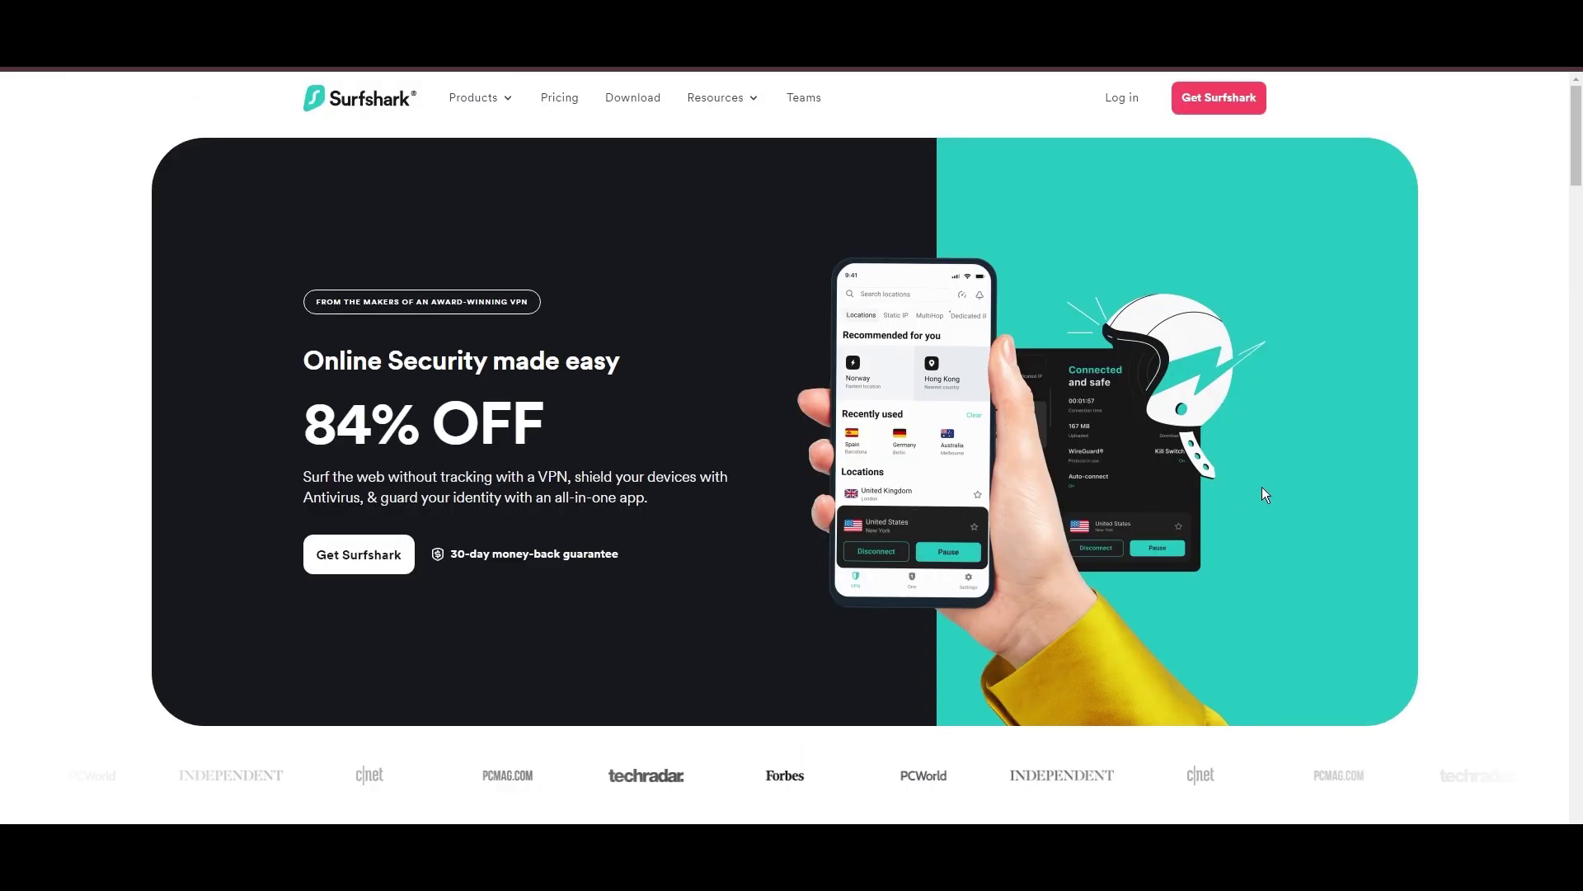
{"action": "scroll", "coordinate": [1261, 488], "scroll_direction": "down", "scroll_amount": 2}
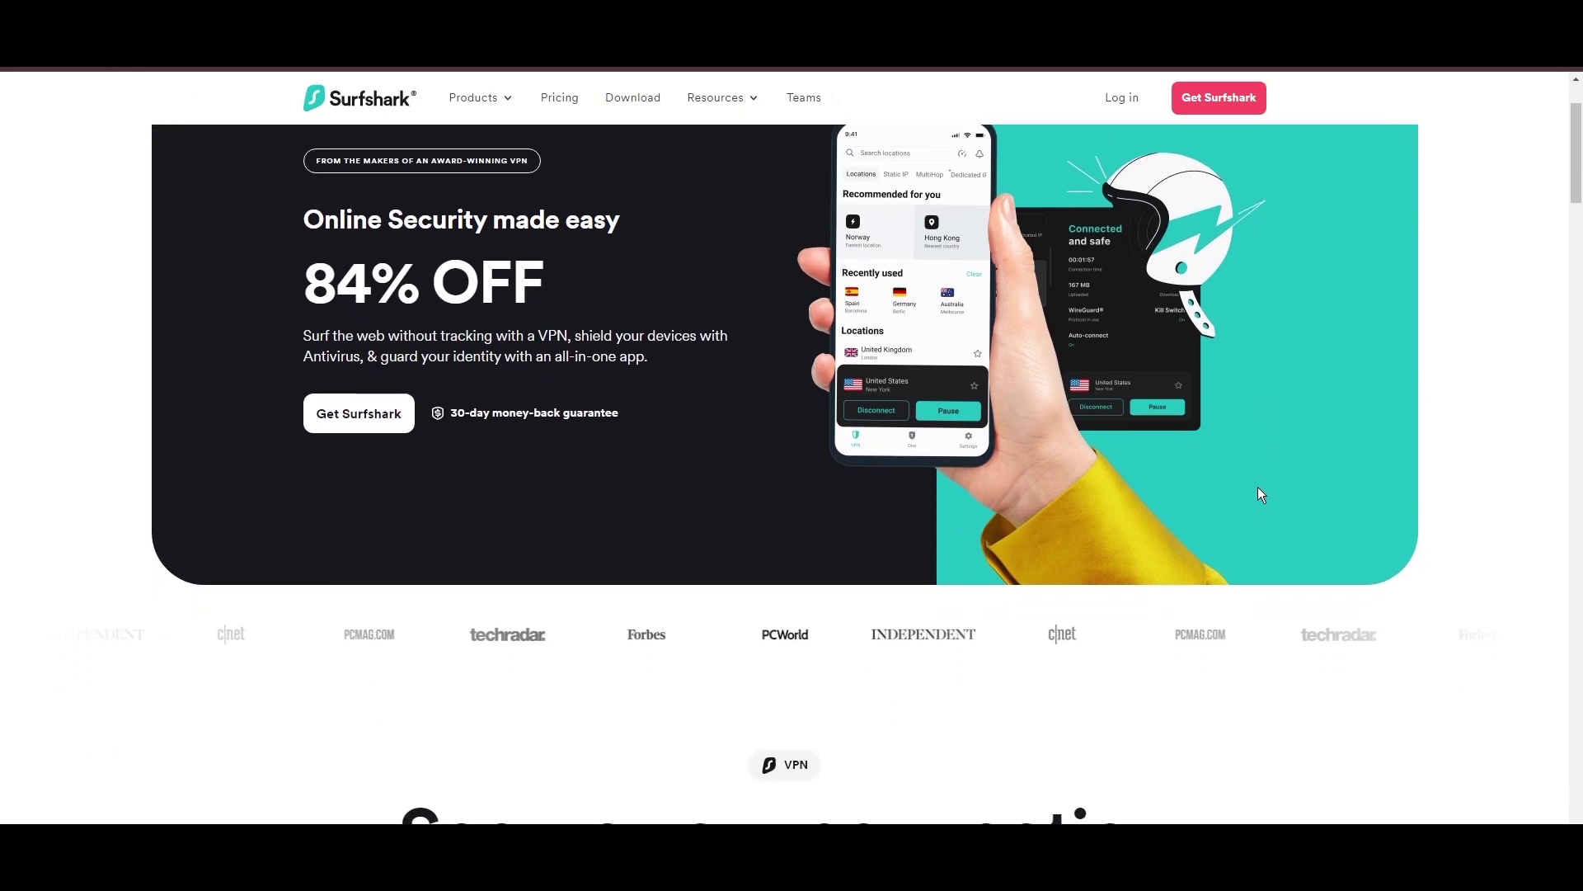
{"action": "scroll", "coordinate": [1259, 489], "scroll_direction": "down", "scroll_amount": 2}
{"action": "scroll", "coordinate": [1250, 461], "scroll_direction": "down", "scroll_amount": 2}
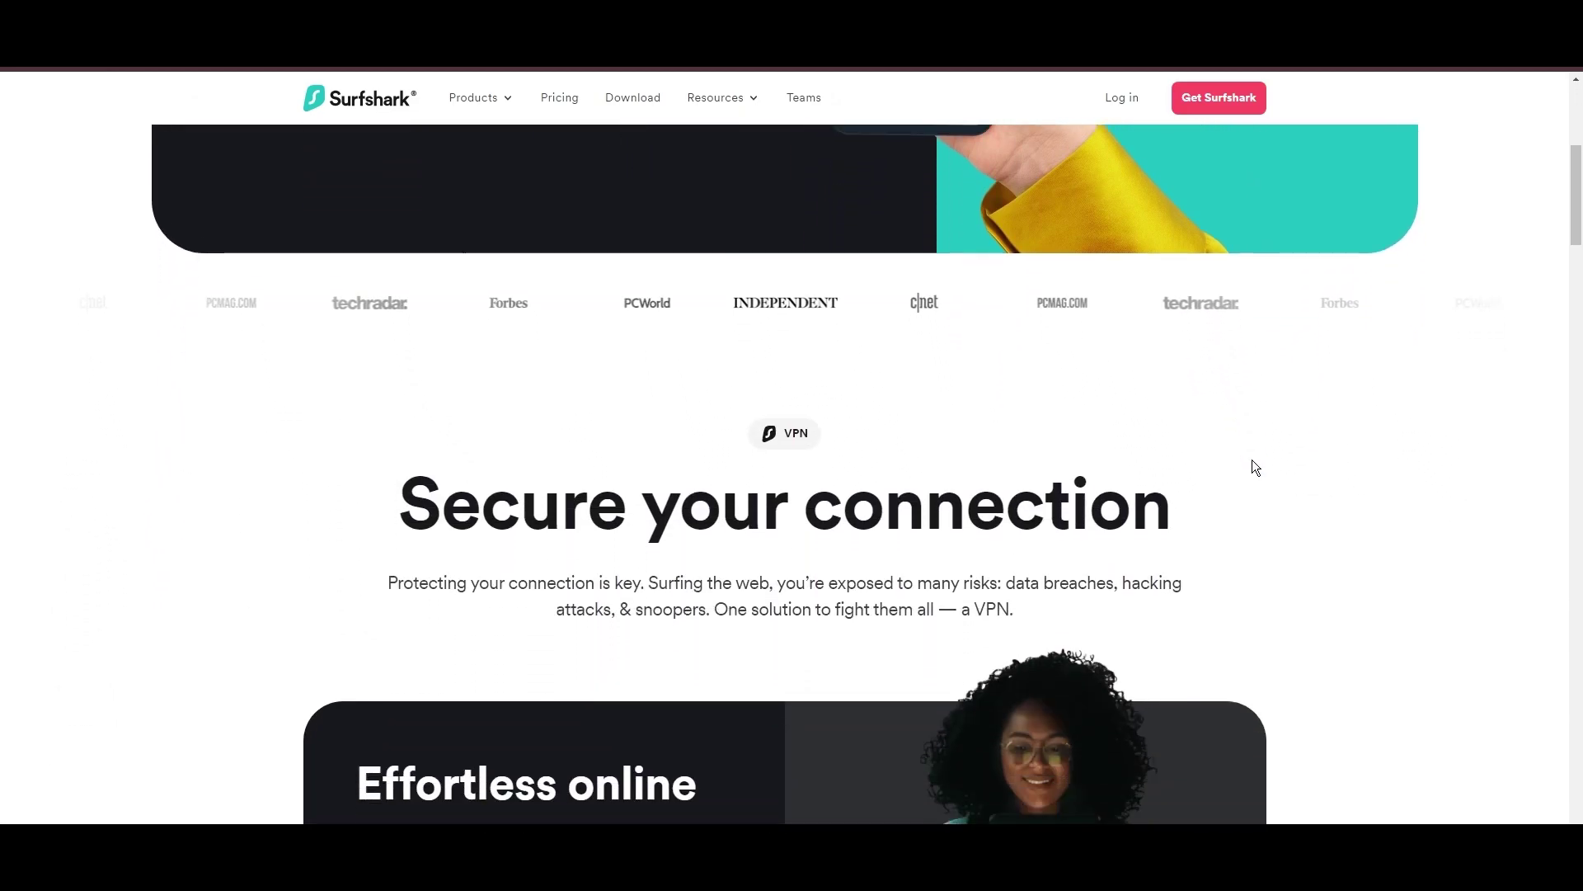
{"action": "scroll", "coordinate": [1253, 467], "scroll_direction": "down", "scroll_amount": 1}
{"action": "scroll", "coordinate": [1252, 466], "scroll_direction": "down", "scroll_amount": 1}
{"action": "scroll", "coordinate": [1273, 461], "scroll_direction": "down", "scroll_amount": 1}
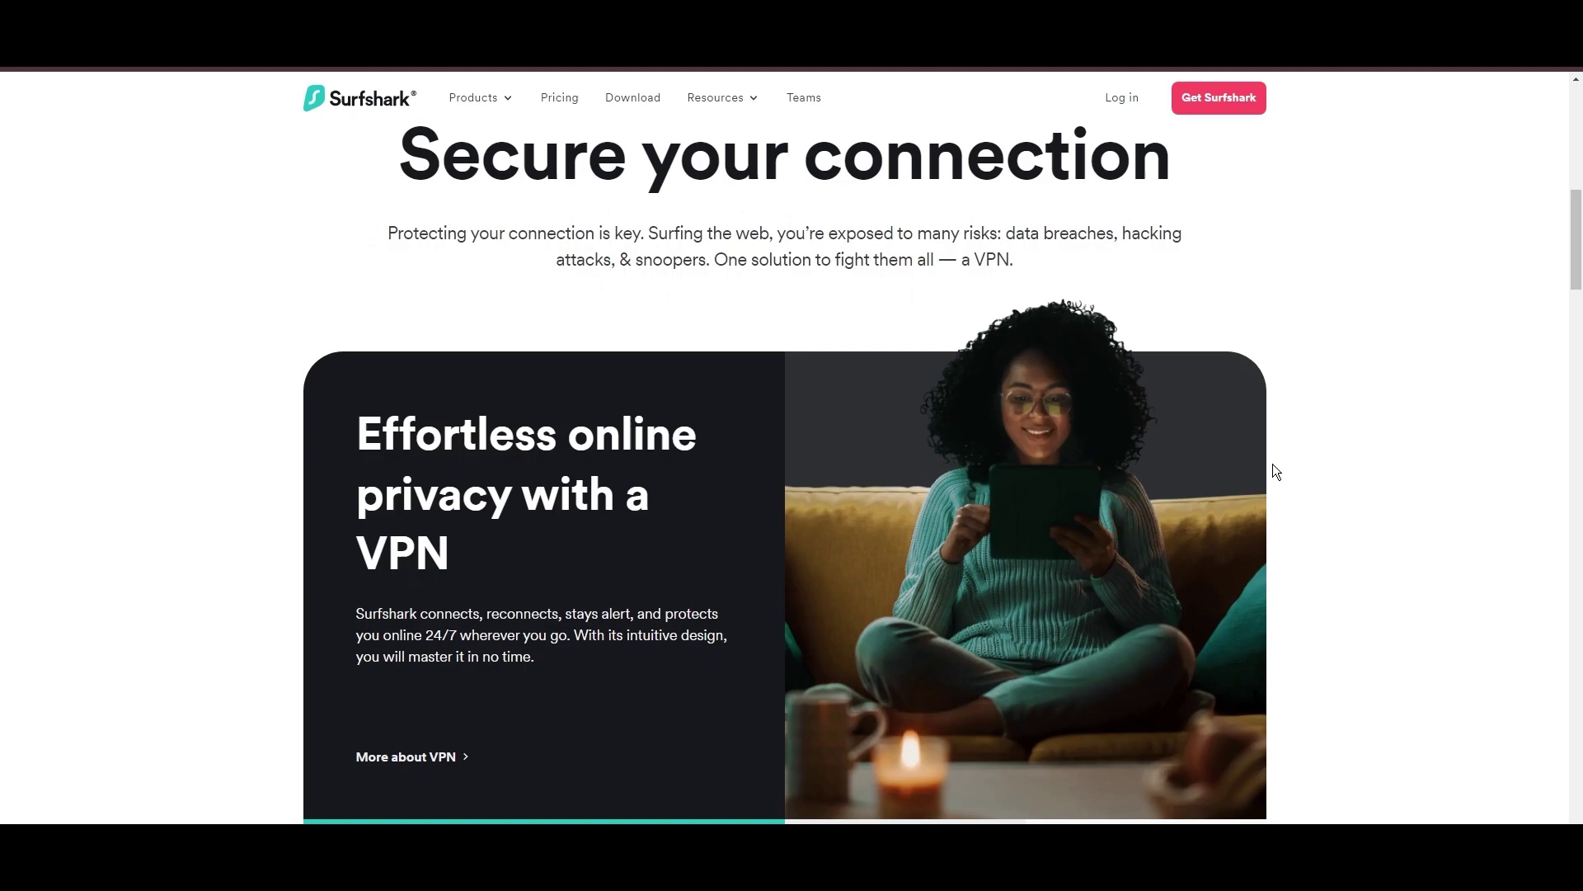
{"action": "scroll", "coordinate": [1273, 463], "scroll_direction": "down", "scroll_amount": 1}
{"action": "scroll", "coordinate": [1297, 475], "scroll_direction": "down", "scroll_amount": 1}
{"action": "scroll", "coordinate": [1319, 513], "scroll_direction": "down", "scroll_amount": 1}
{"action": "scroll", "coordinate": [1348, 545], "scroll_direction": "down", "scroll_amount": 1}
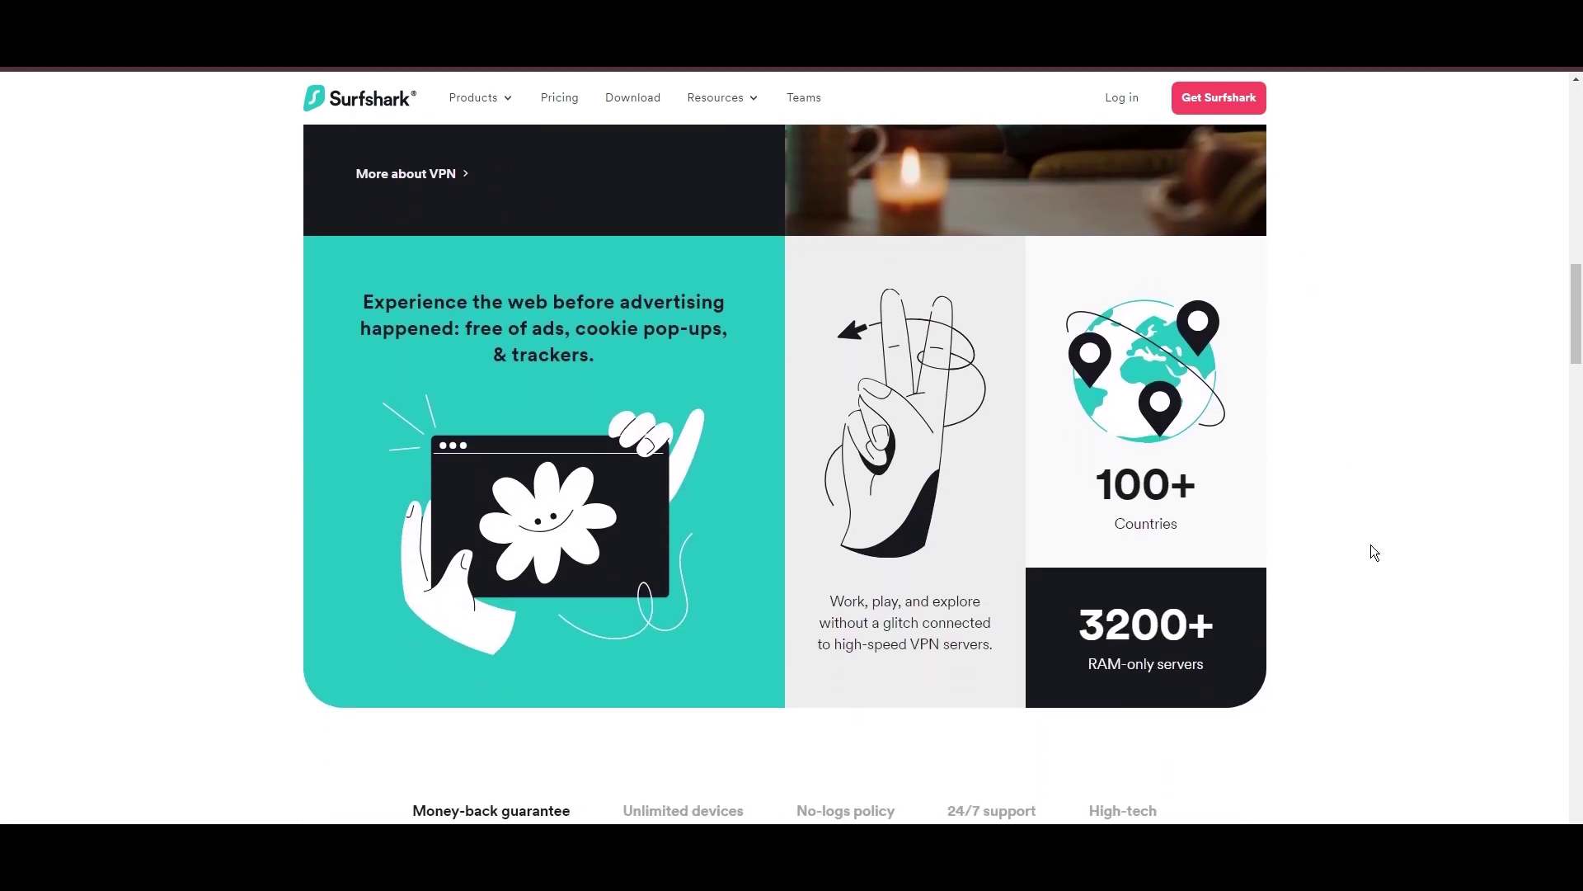
{"action": "scroll", "coordinate": [1361, 547], "scroll_direction": "down", "scroll_amount": 2}
{"action": "scroll", "coordinate": [1360, 548], "scroll_direction": "down", "scroll_amount": 1}
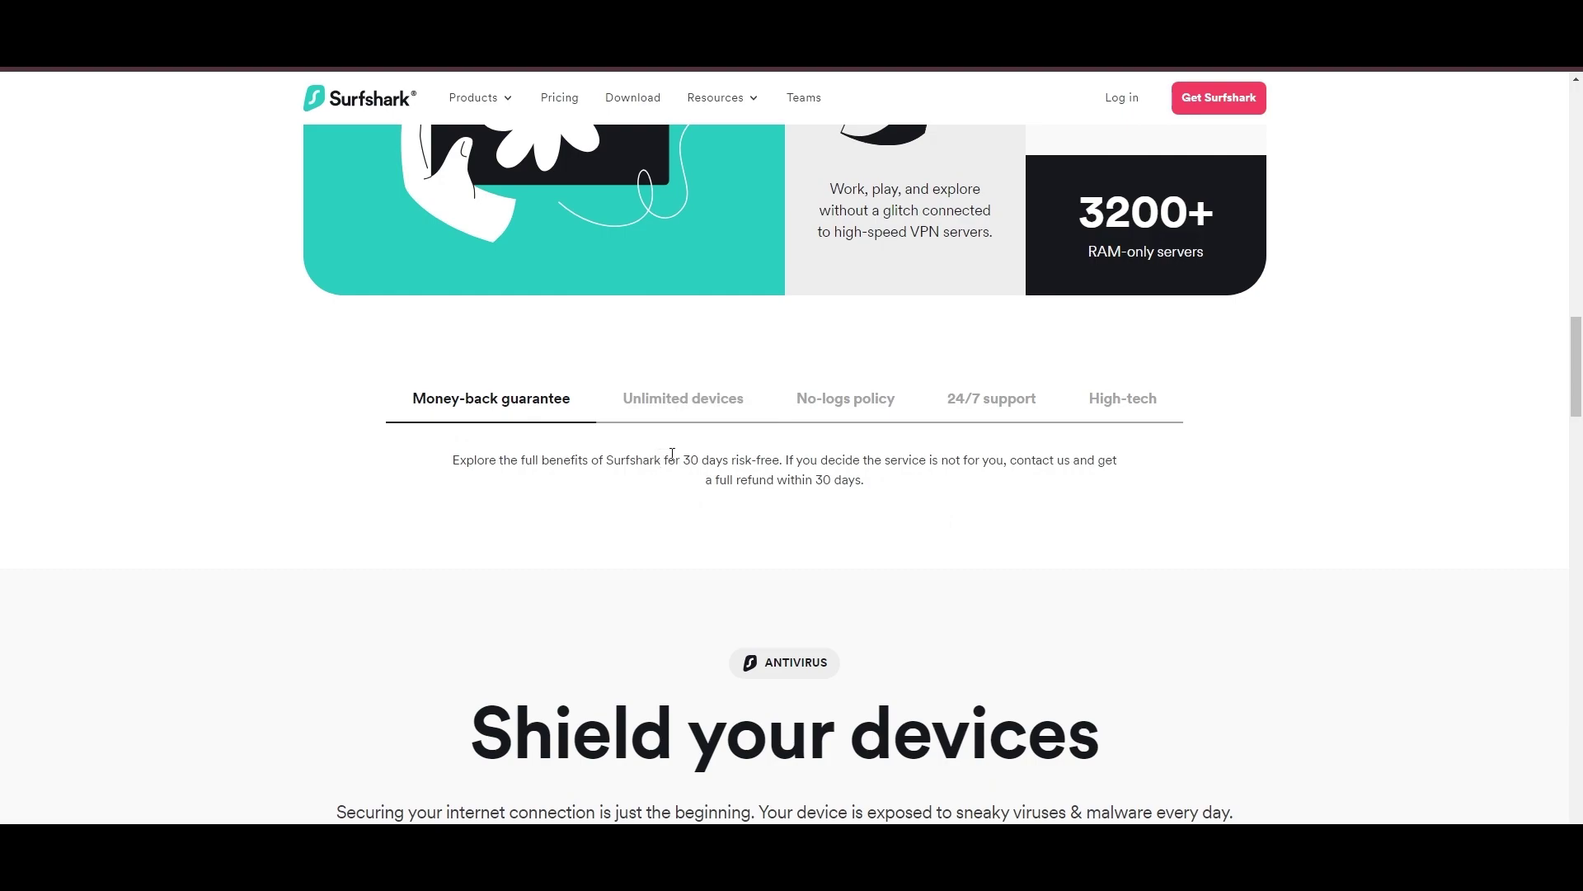
Highlight '30 days risk-free' and view the unlimited devices, no-logs, 24/7 support and features points
{"action": "left_click_drag", "start_coordinate": [682, 459], "coordinate": [783, 460]}
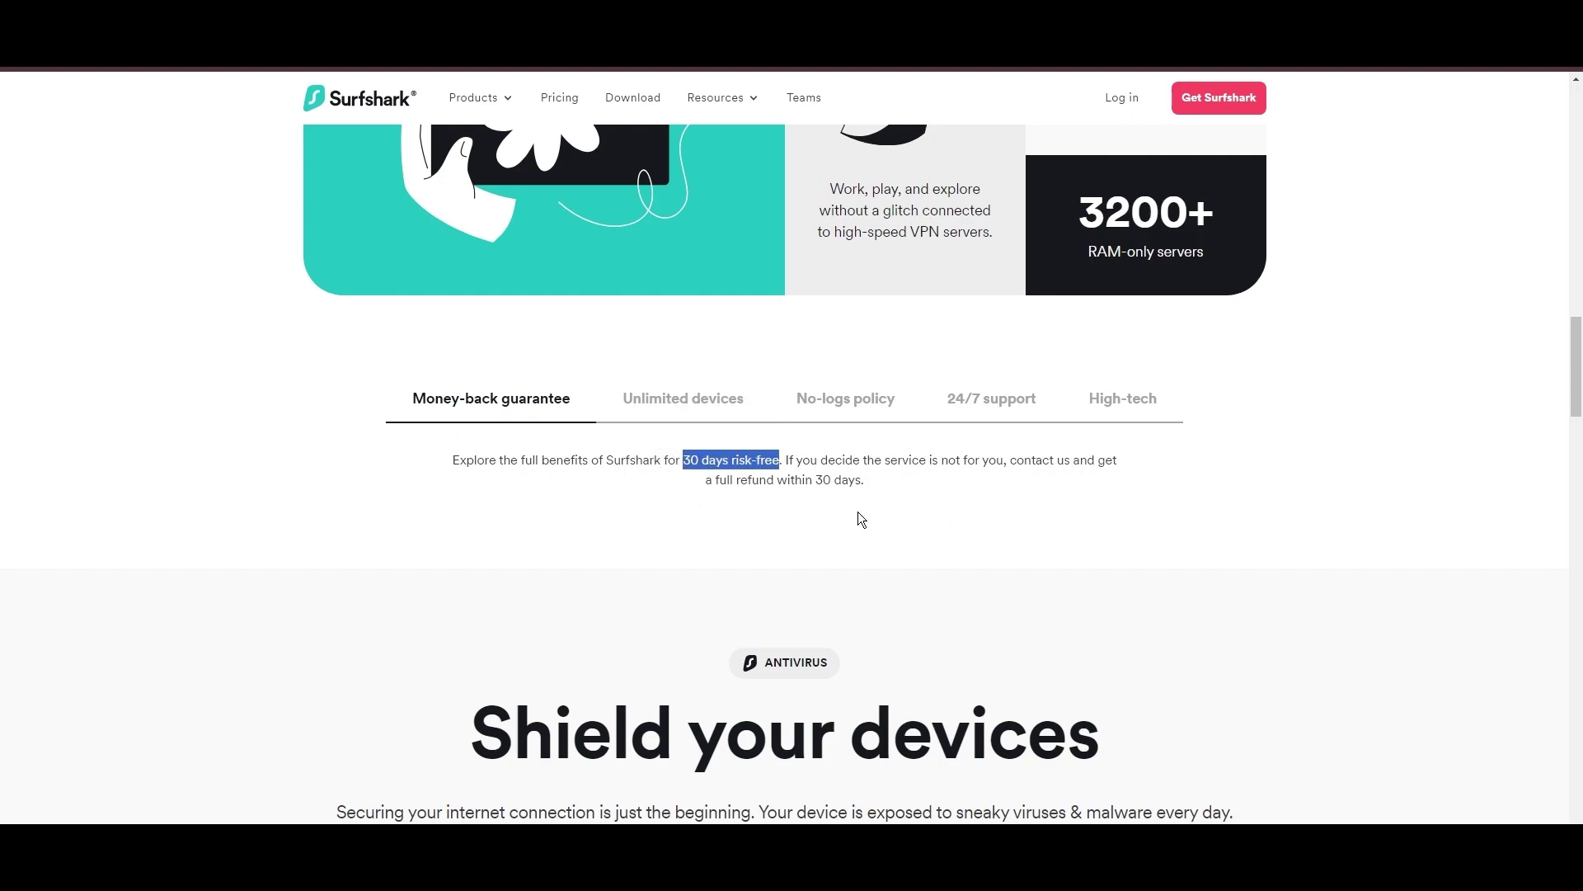
{"action": "left_click", "coordinate": [668, 401]}
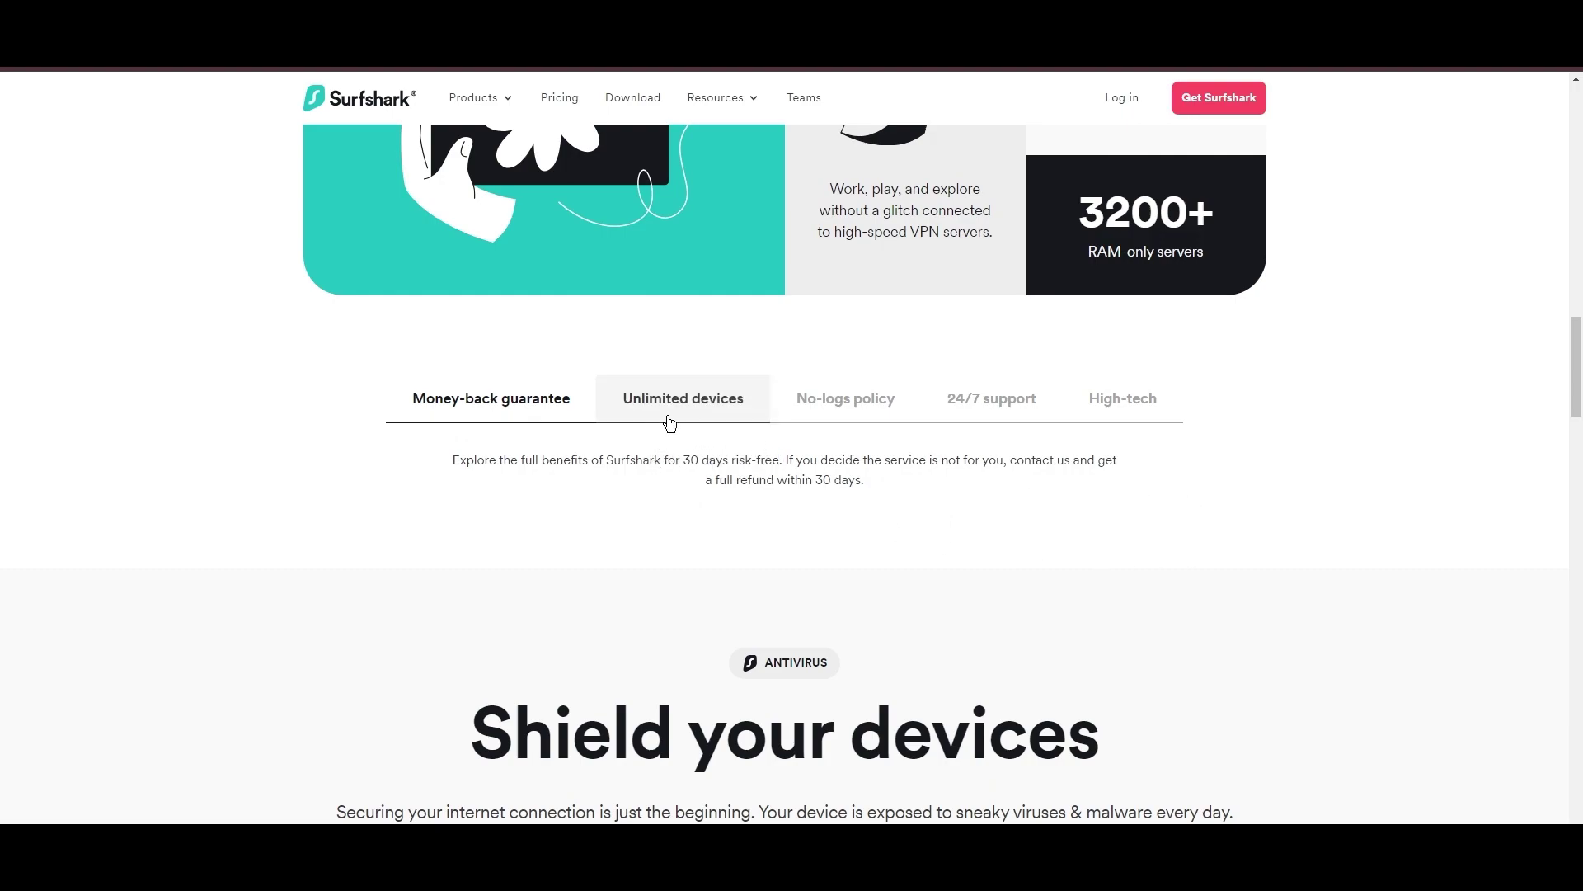
{"action": "left_click", "coordinate": [888, 419]}
{"action": "left_click", "coordinate": [1011, 420]}
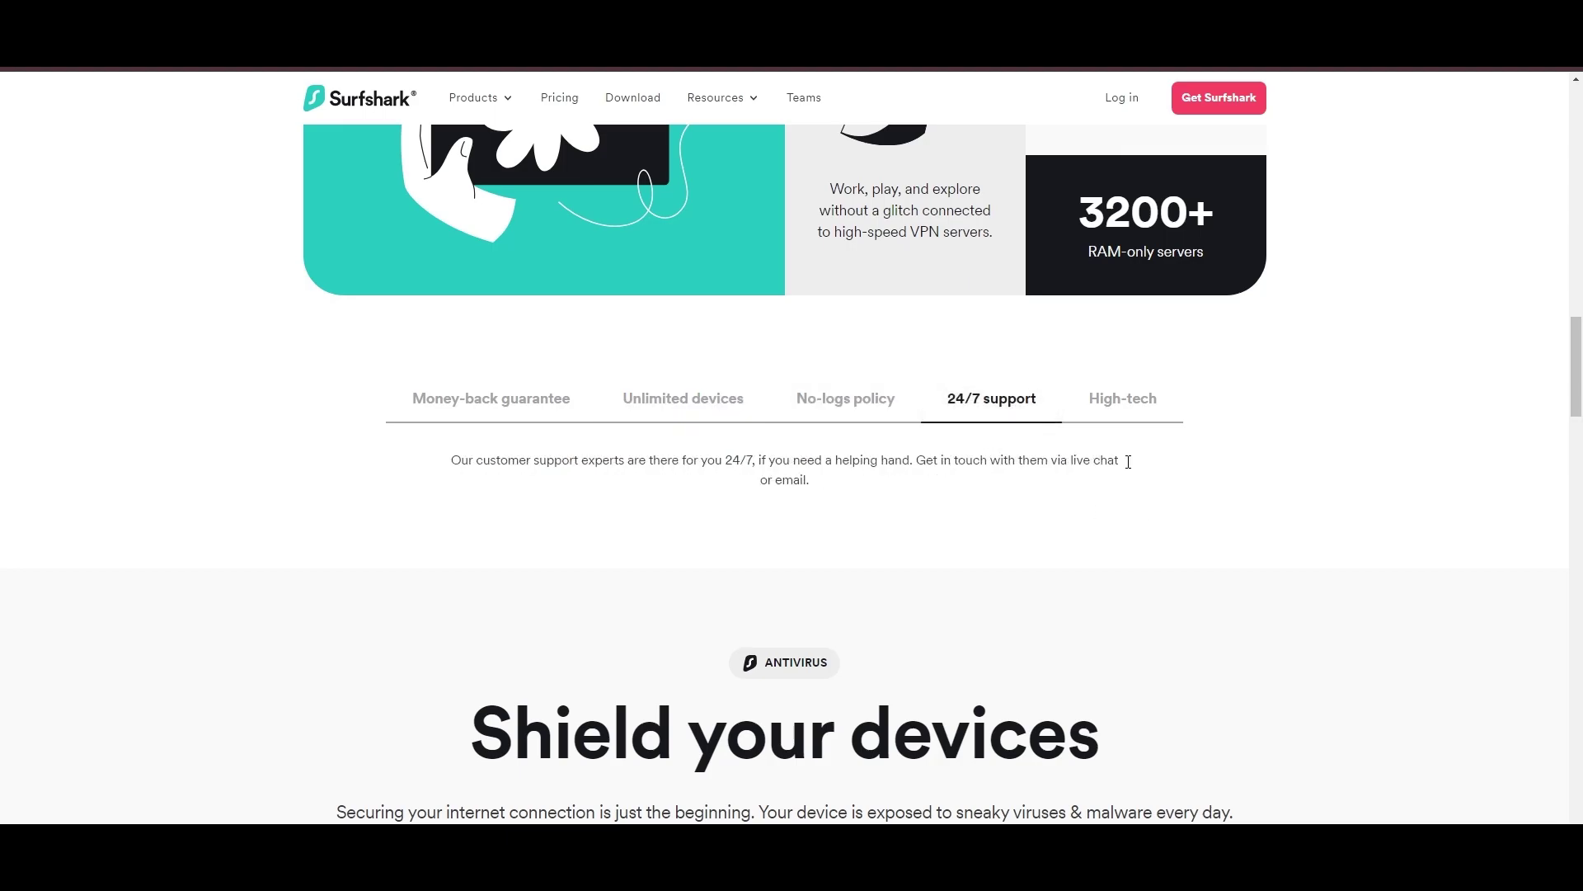
{"action": "left_click", "coordinate": [1118, 428]}
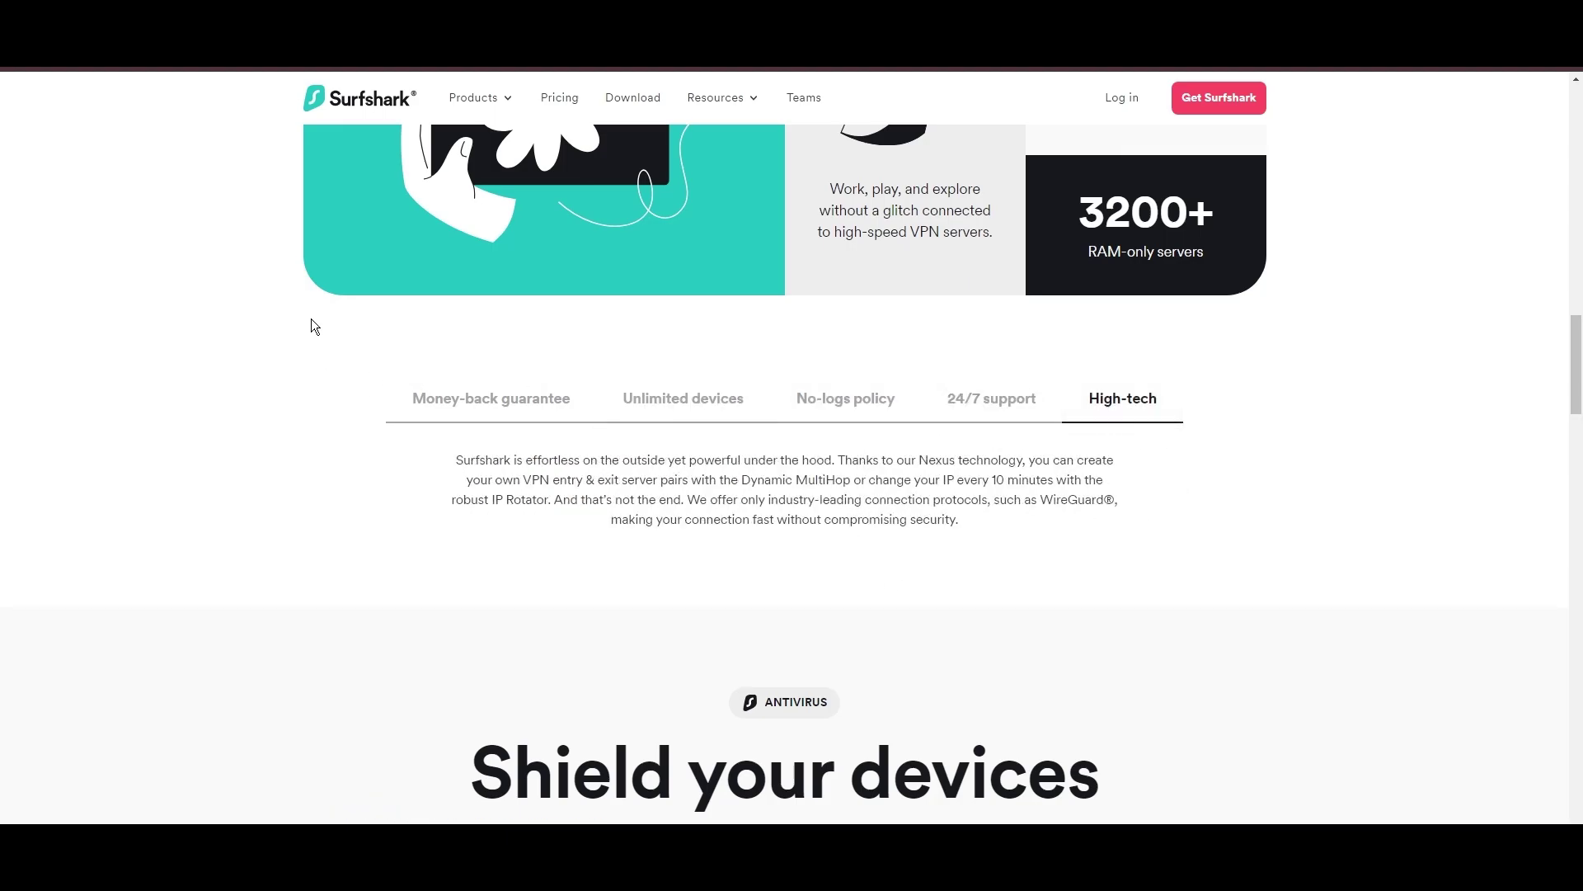
{"action": "scroll", "coordinate": [310, 325], "scroll_direction": "up", "scroll_amount": 10}
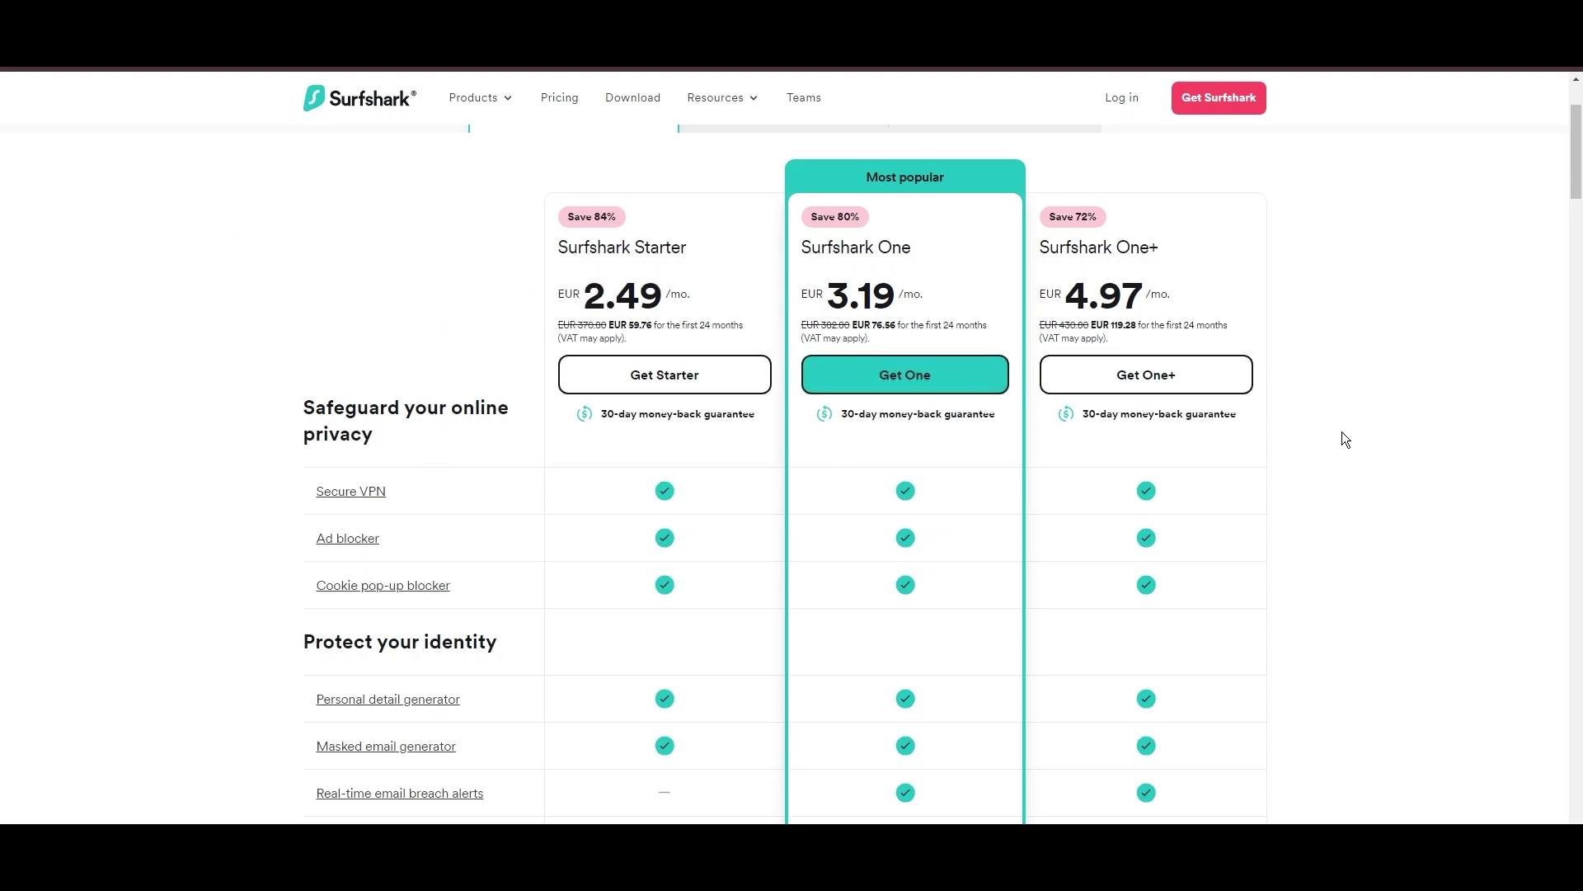
{"action": "scroll", "coordinate": [1344, 439], "scroll_direction": "down", "scroll_amount": 3}
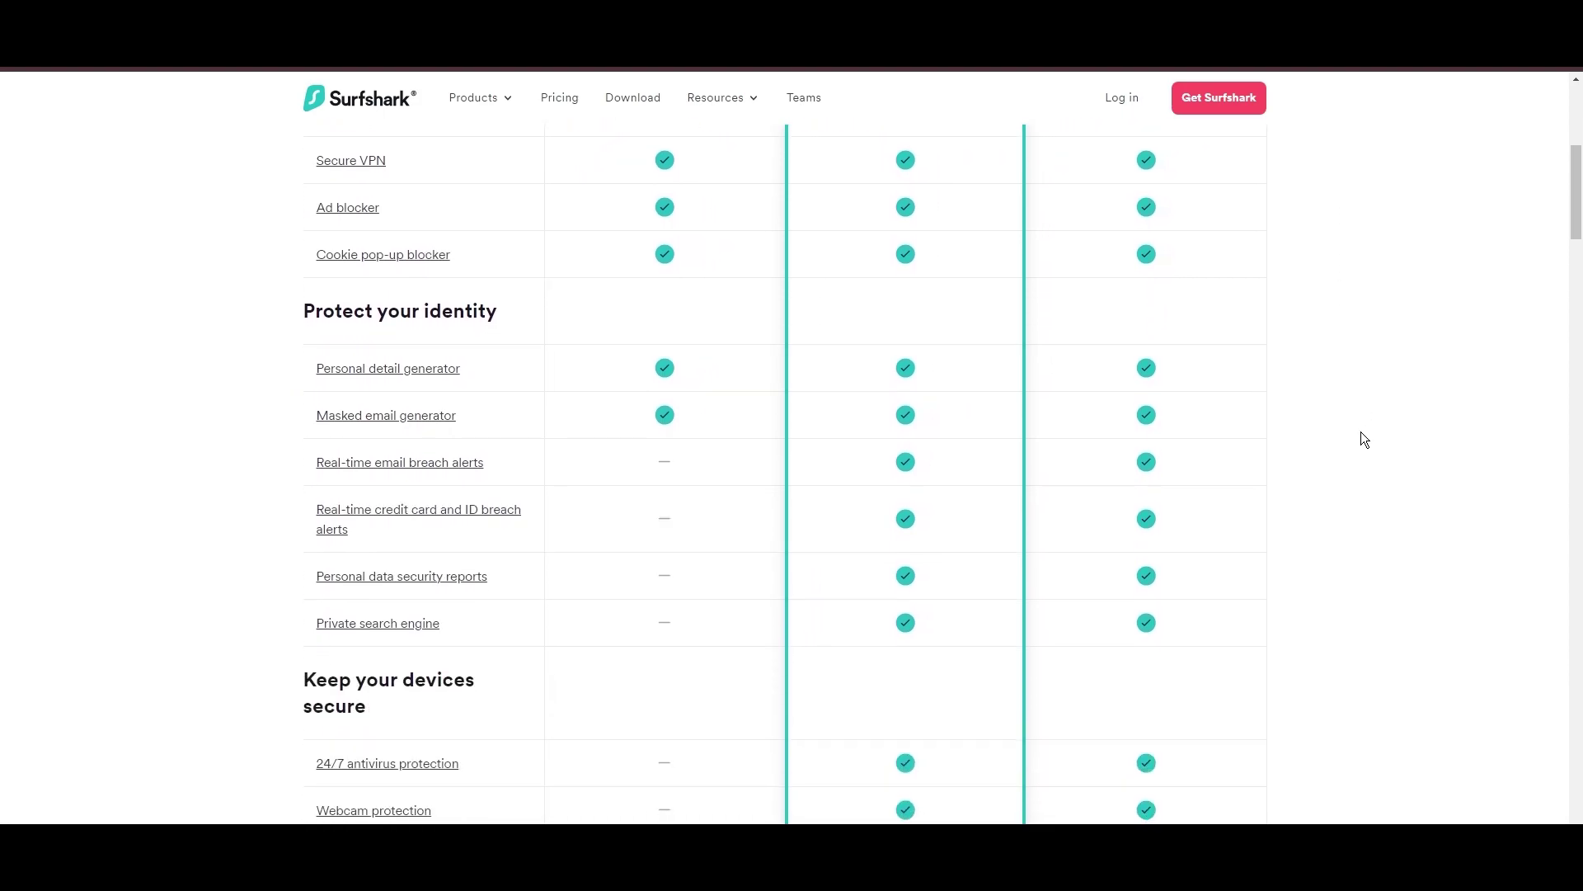
{"action": "scroll", "coordinate": [1364, 439], "scroll_direction": "down", "scroll_amount": 1}
{"action": "scroll", "coordinate": [1363, 439], "scroll_direction": "down", "scroll_amount": 2}
{"action": "scroll", "coordinate": [1366, 441], "scroll_direction": "down", "scroll_amount": 1}
{"action": "scroll", "coordinate": [1383, 452], "scroll_direction": "down", "scroll_amount": 1}
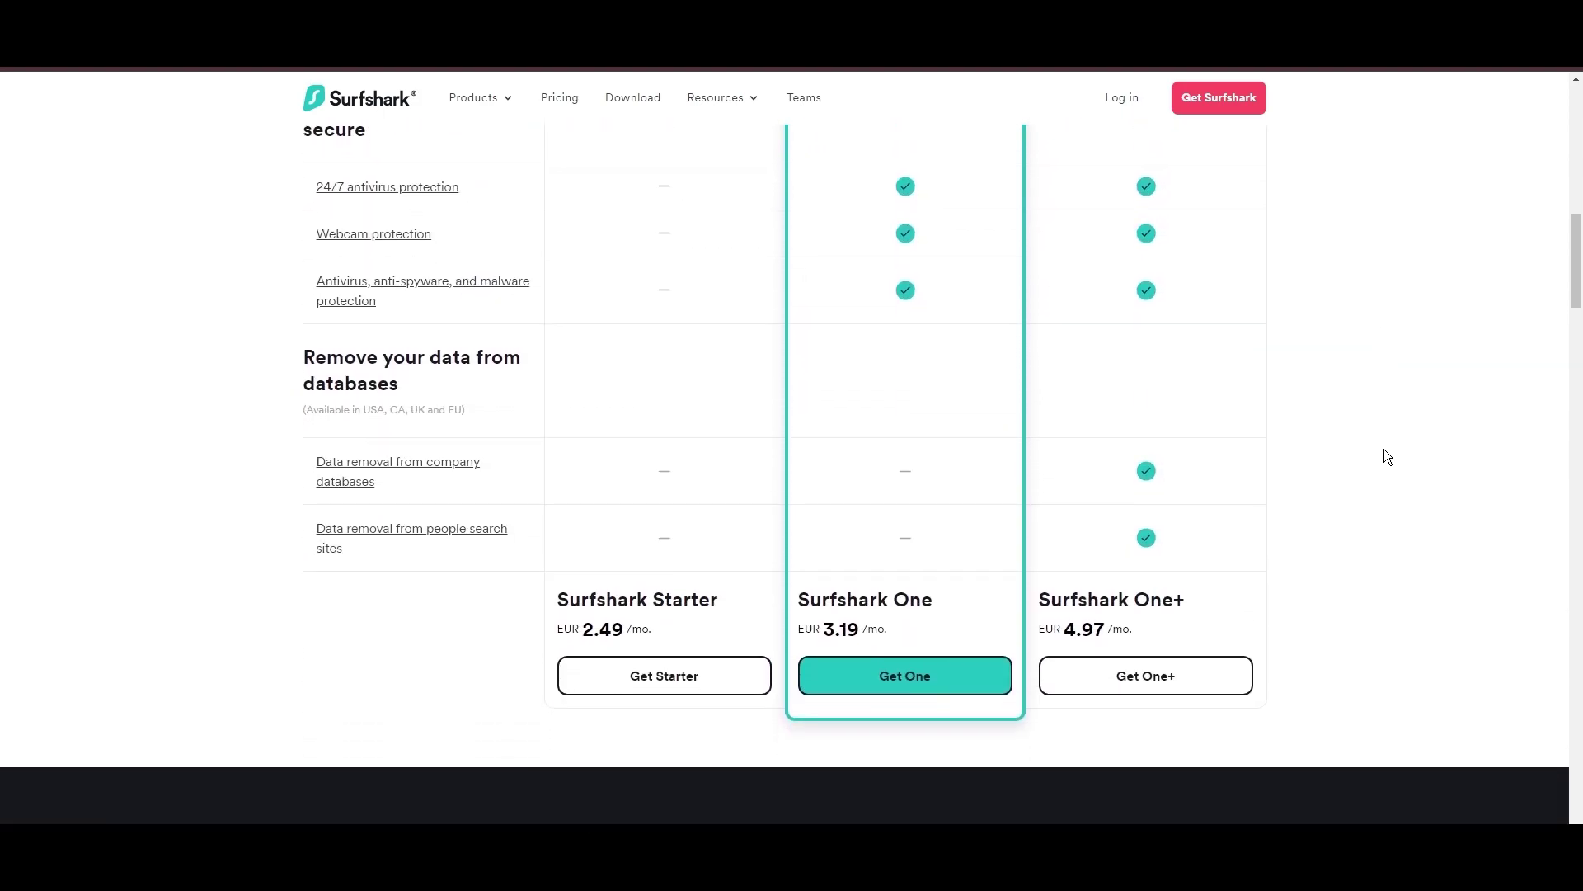
{"action": "scroll", "coordinate": [1498, 517], "scroll_direction": "up", "scroll_amount": 1}
{"action": "scroll", "coordinate": [1460, 489], "scroll_direction": "up", "scroll_amount": 2}
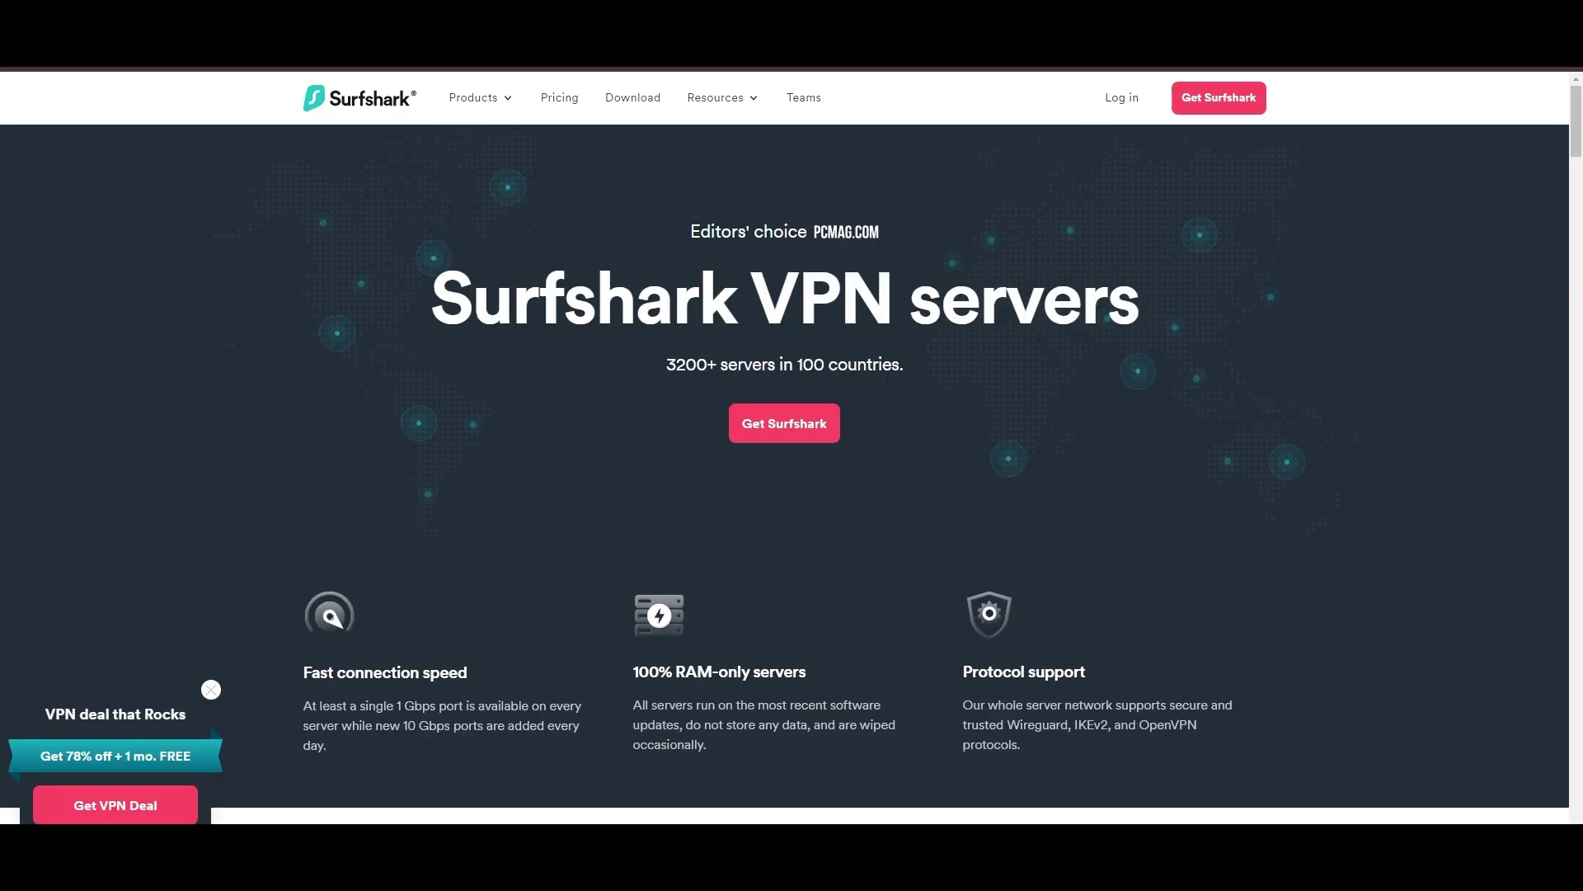
{"action": "scroll", "coordinate": [520, 492], "scroll_direction": "down", "scroll_amount": 1}
{"action": "scroll", "coordinate": [520, 501], "scroll_direction": "down", "scroll_amount": 2}
{"action": "scroll", "coordinate": [719, 446], "scroll_direction": "down", "scroll_amount": 1}
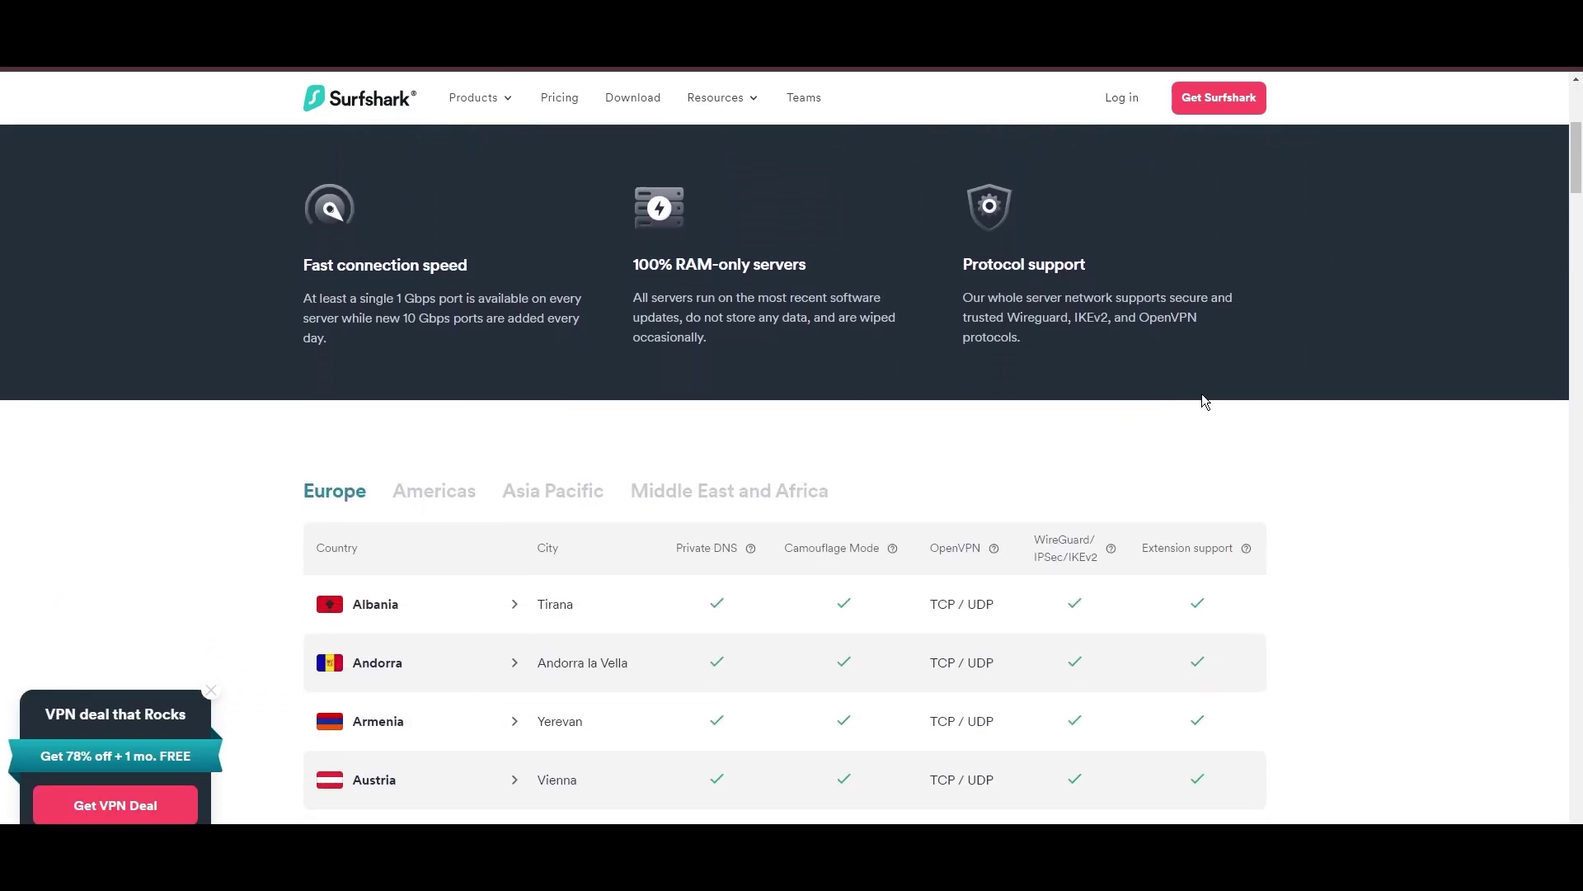
{"action": "left_click_drag", "start_coordinate": [1577, 185], "coordinate": [1578, 289]}
{"action": "scroll", "coordinate": [1538, 477], "scroll_direction": "down", "scroll_amount": 1}
{"action": "scroll", "coordinate": [1505, 547], "scroll_direction": "down", "scroll_amount": 2}
{"action": "scroll", "coordinate": [1506, 573], "scroll_direction": "down", "scroll_amount": 2}
{"action": "scroll", "coordinate": [1509, 582], "scroll_direction": "down", "scroll_amount": 2}
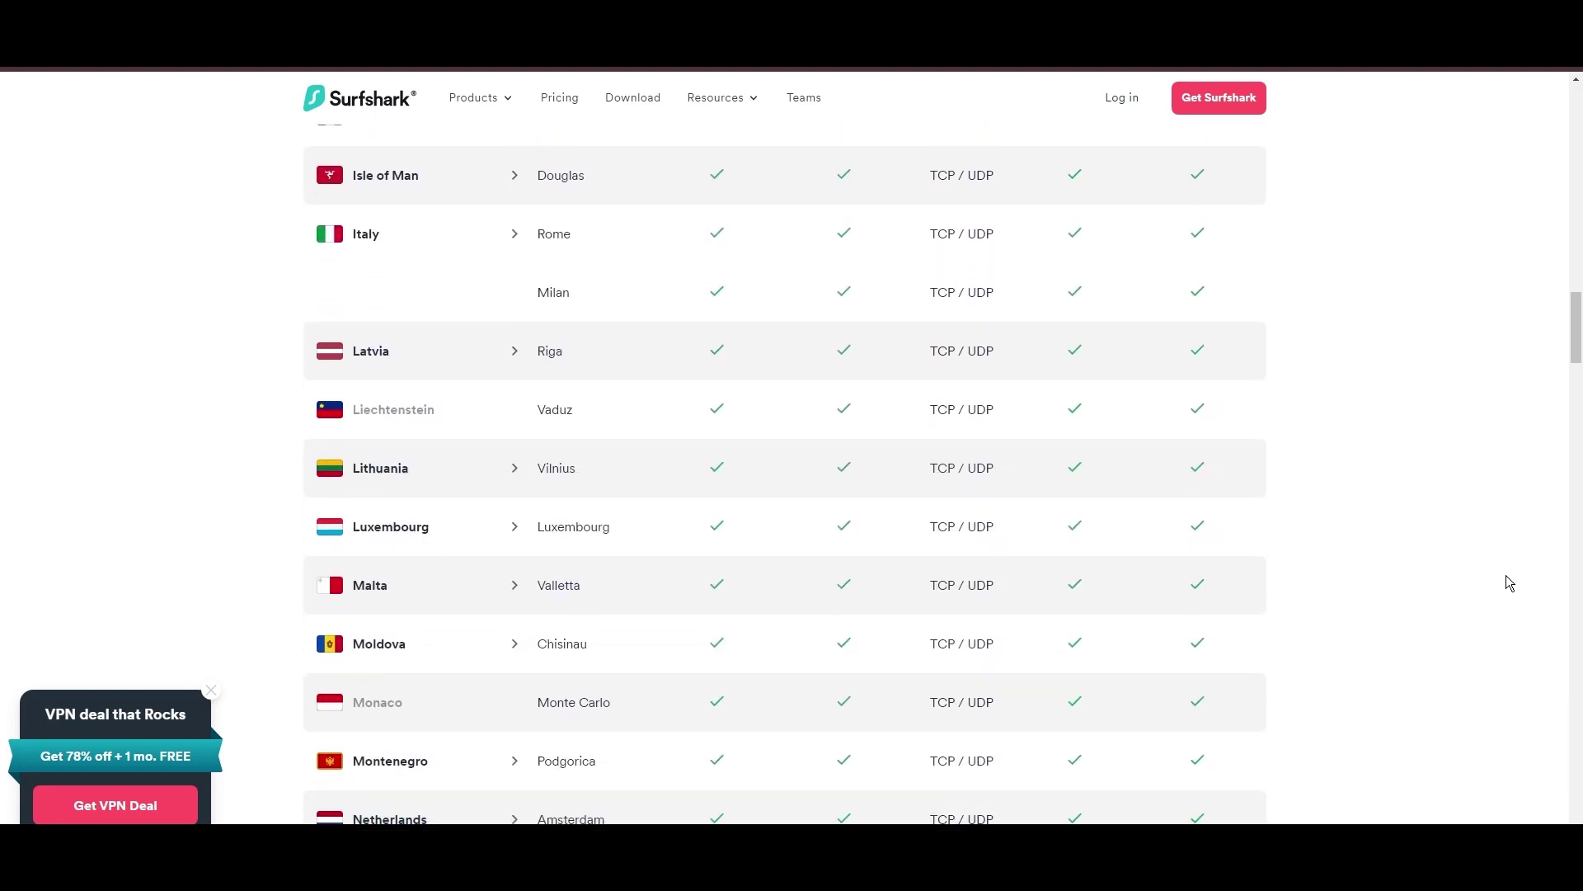
{"action": "scroll", "coordinate": [1510, 582], "scroll_direction": "down", "scroll_amount": 2}
{"action": "scroll", "coordinate": [1528, 595], "scroll_direction": "down", "scroll_amount": 2}
{"action": "scroll", "coordinate": [1538, 565], "scroll_direction": "down", "scroll_amount": 2}
{"action": "scroll", "coordinate": [1531, 569], "scroll_direction": "down", "scroll_amount": 2}
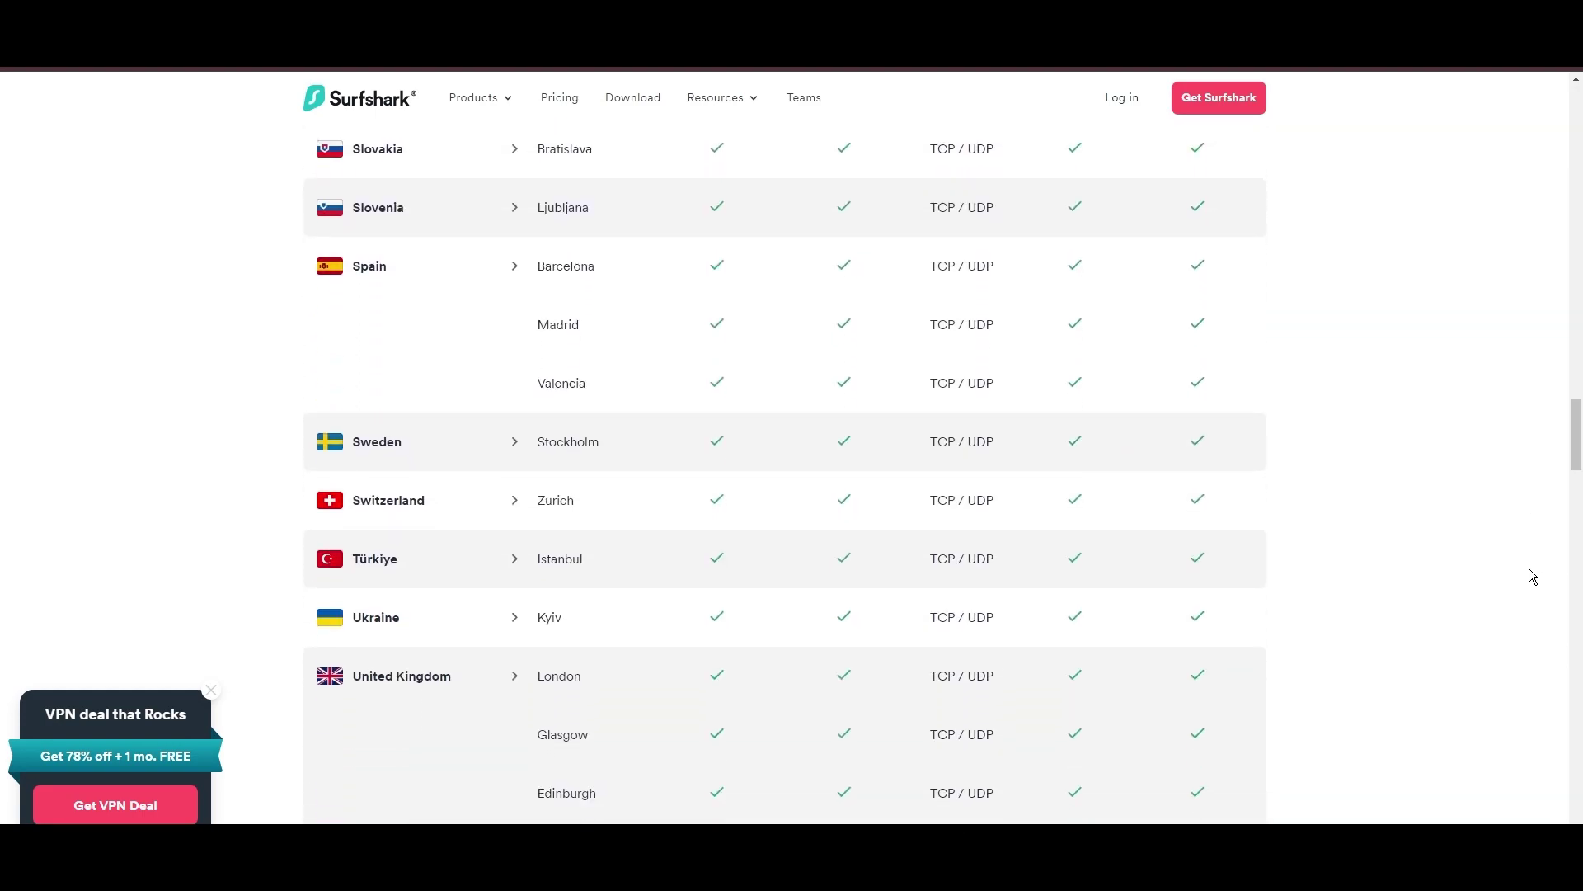
{"action": "scroll", "coordinate": [1530, 582], "scroll_direction": "down", "scroll_amount": 3}
{"action": "scroll", "coordinate": [1531, 590], "scroll_direction": "down", "scroll_amount": 3}
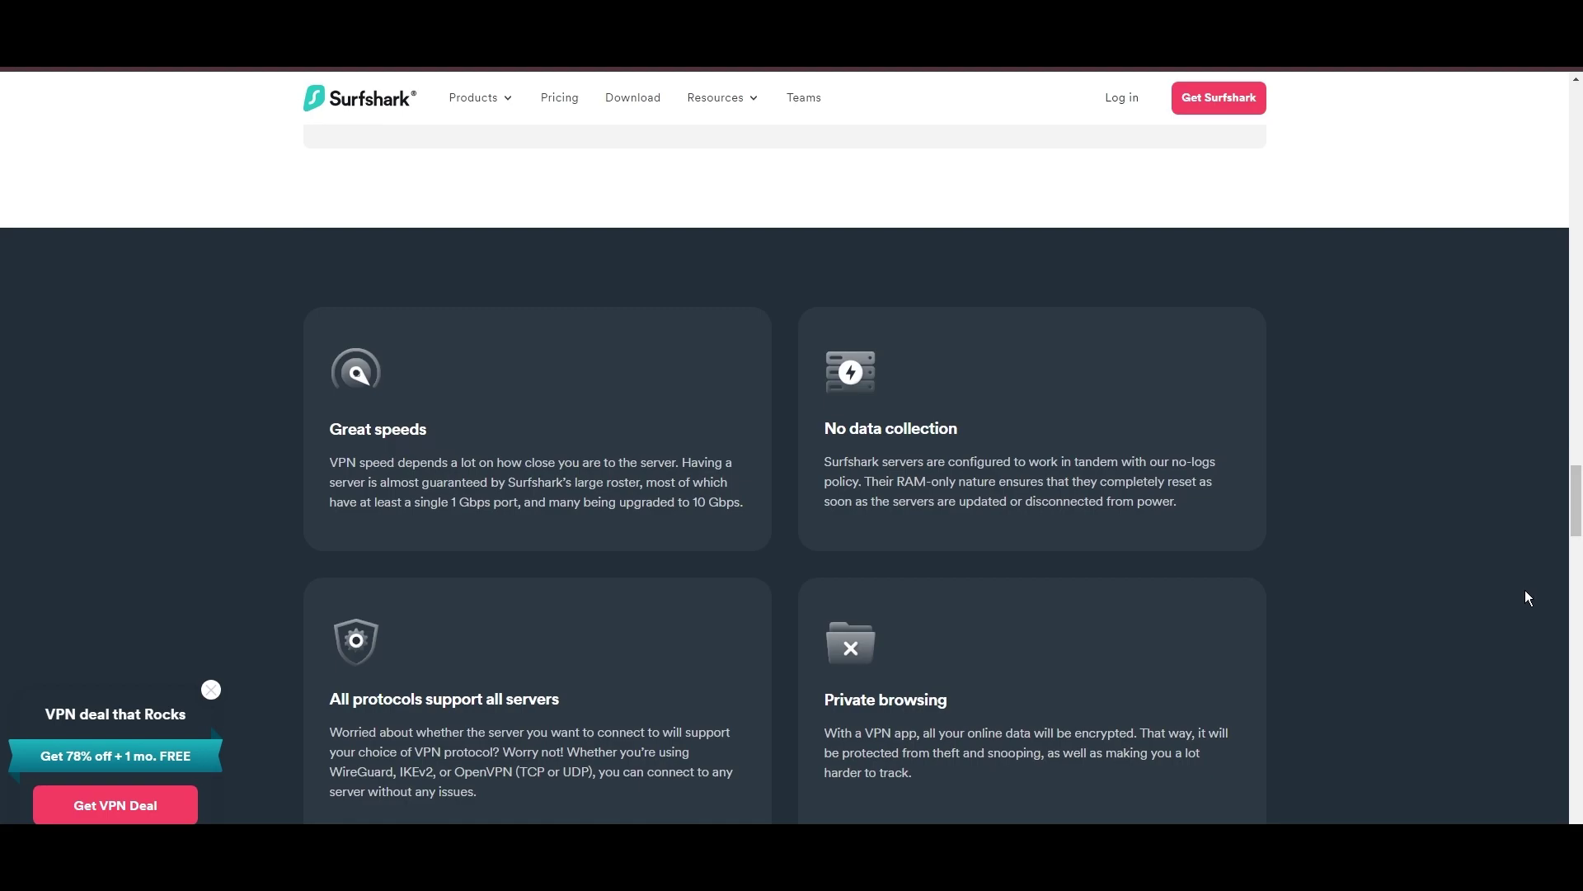
{"action": "left_click_drag", "start_coordinate": [1576, 502], "coordinate": [1579, 177]}
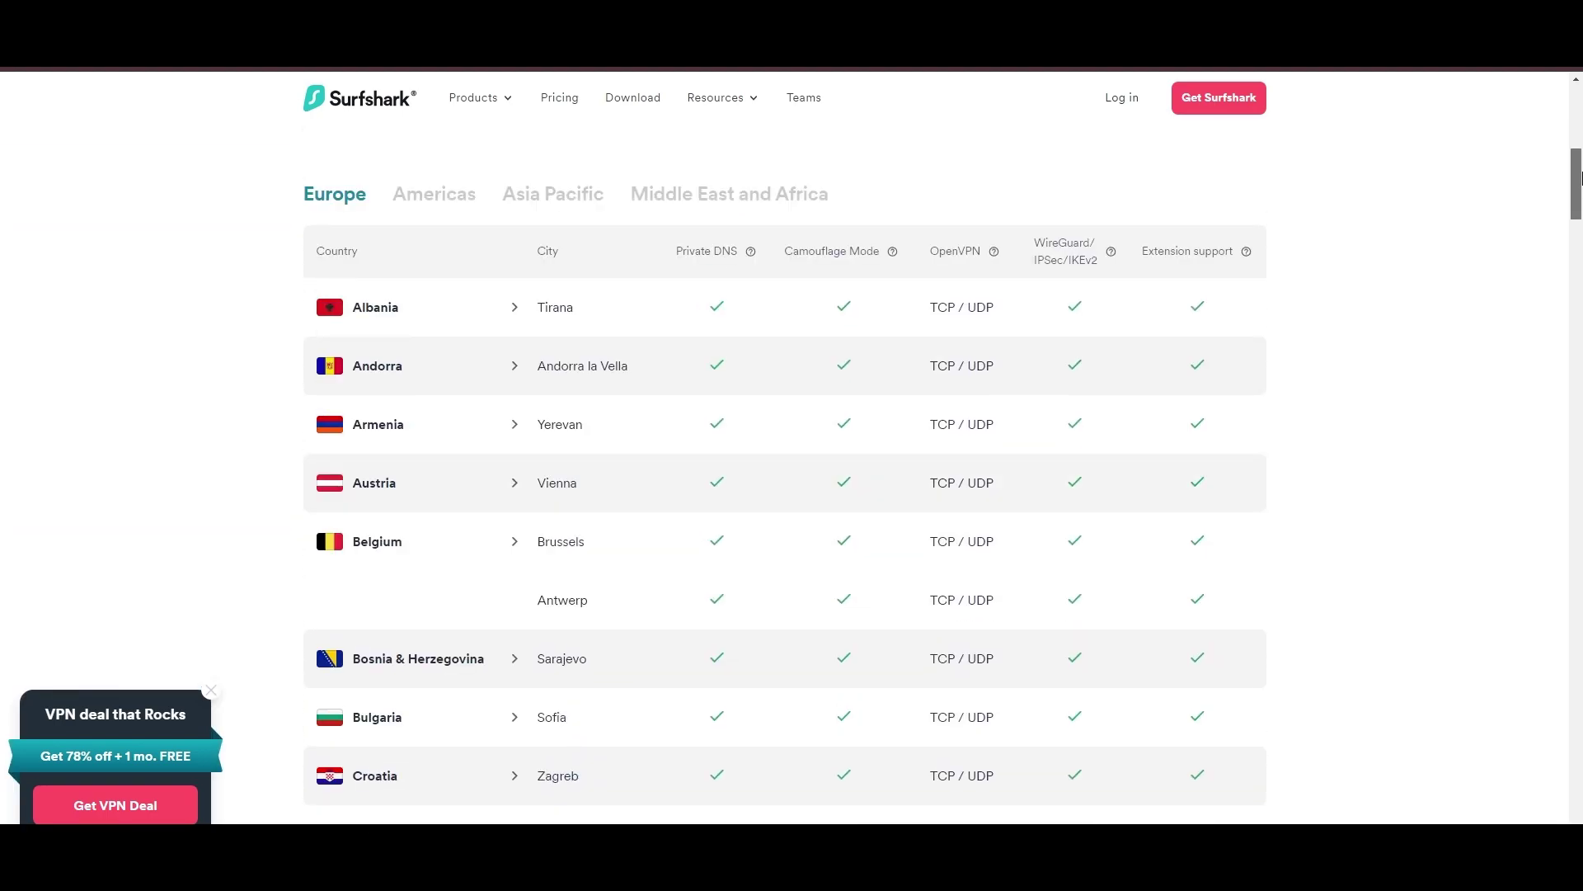
{"action": "scroll", "coordinate": [1320, 342], "scroll_direction": "up", "scroll_amount": 2}
Show Surfshark server locations for the Americas, Asia Pacific, then Middle East and Africa
{"action": "left_click", "coordinate": [464, 633]}
{"action": "scroll", "coordinate": [778, 560], "scroll_direction": "down", "scroll_amount": 1}
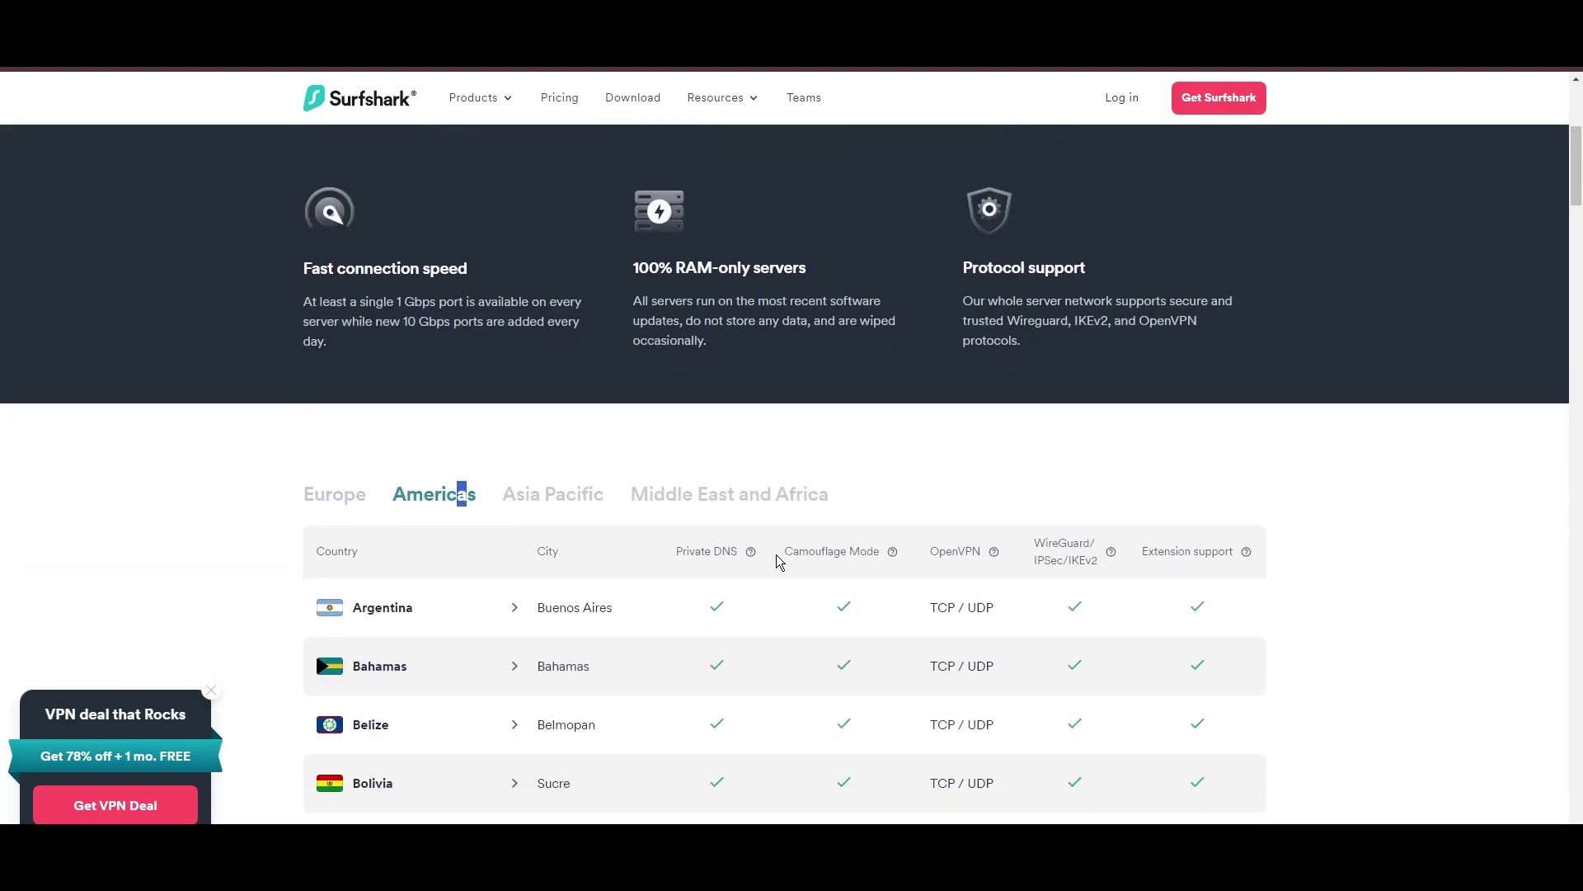
{"action": "scroll", "coordinate": [779, 561], "scroll_direction": "down", "scroll_amount": 2}
{"action": "scroll", "coordinate": [920, 577], "scroll_direction": "down", "scroll_amount": 2}
{"action": "scroll", "coordinate": [912, 565], "scroll_direction": "down", "scroll_amount": 2}
{"action": "scroll", "coordinate": [866, 583], "scroll_direction": "down", "scroll_amount": 2}
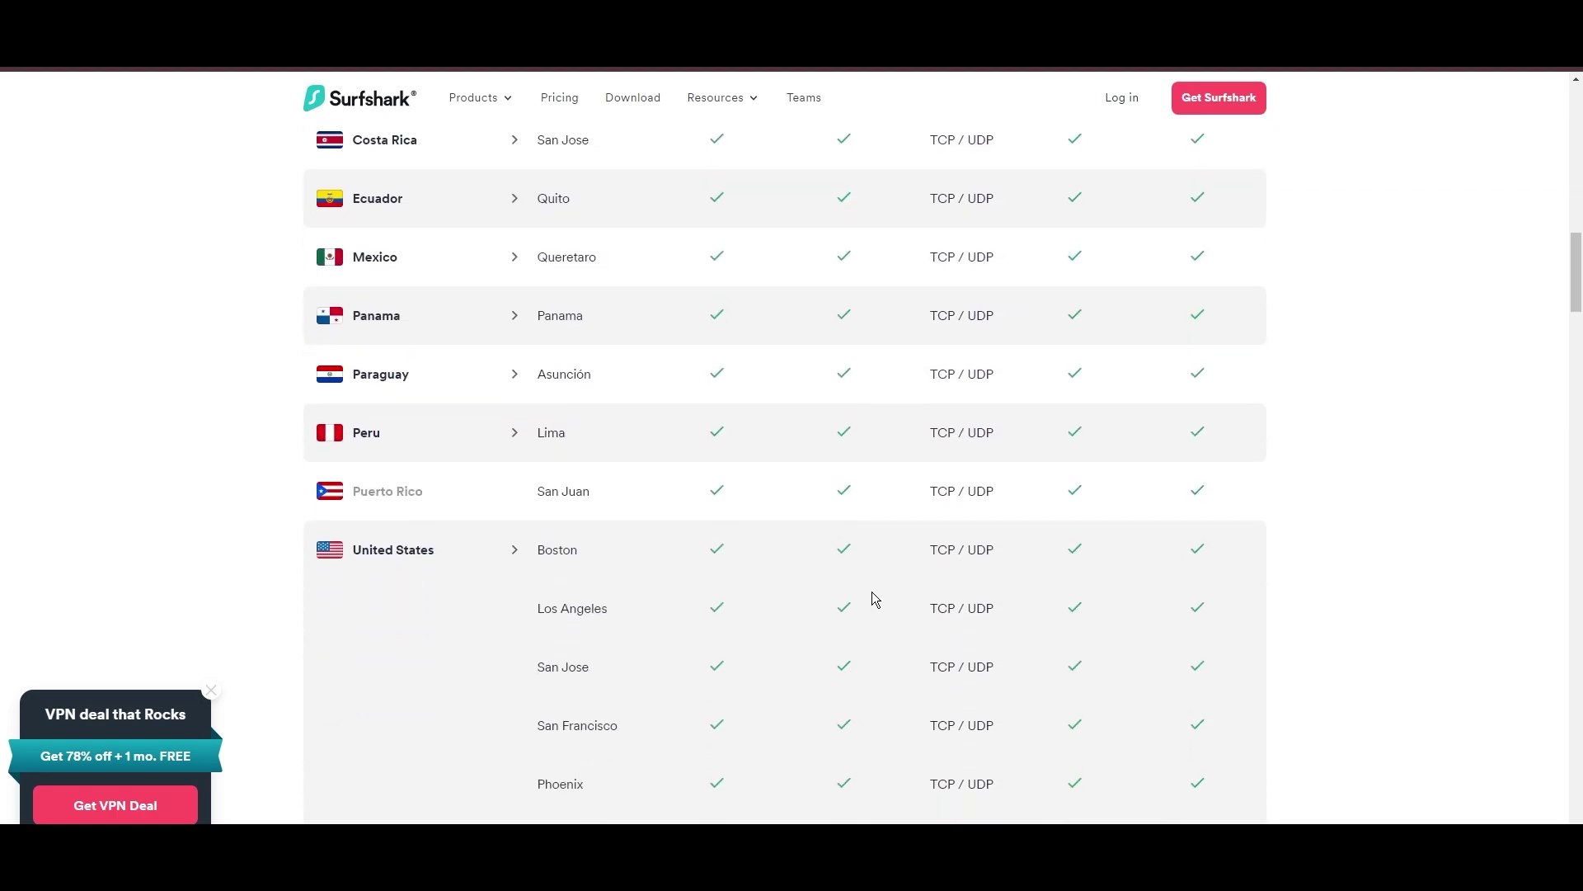
{"action": "scroll", "coordinate": [872, 600], "scroll_direction": "down", "scroll_amount": 3}
{"action": "scroll", "coordinate": [974, 566], "scroll_direction": "down", "scroll_amount": 4}
{"action": "scroll", "coordinate": [1279, 558], "scroll_direction": "down", "scroll_amount": 4}
{"action": "scroll", "coordinate": [1537, 488], "scroll_direction": "down", "scroll_amount": 1}
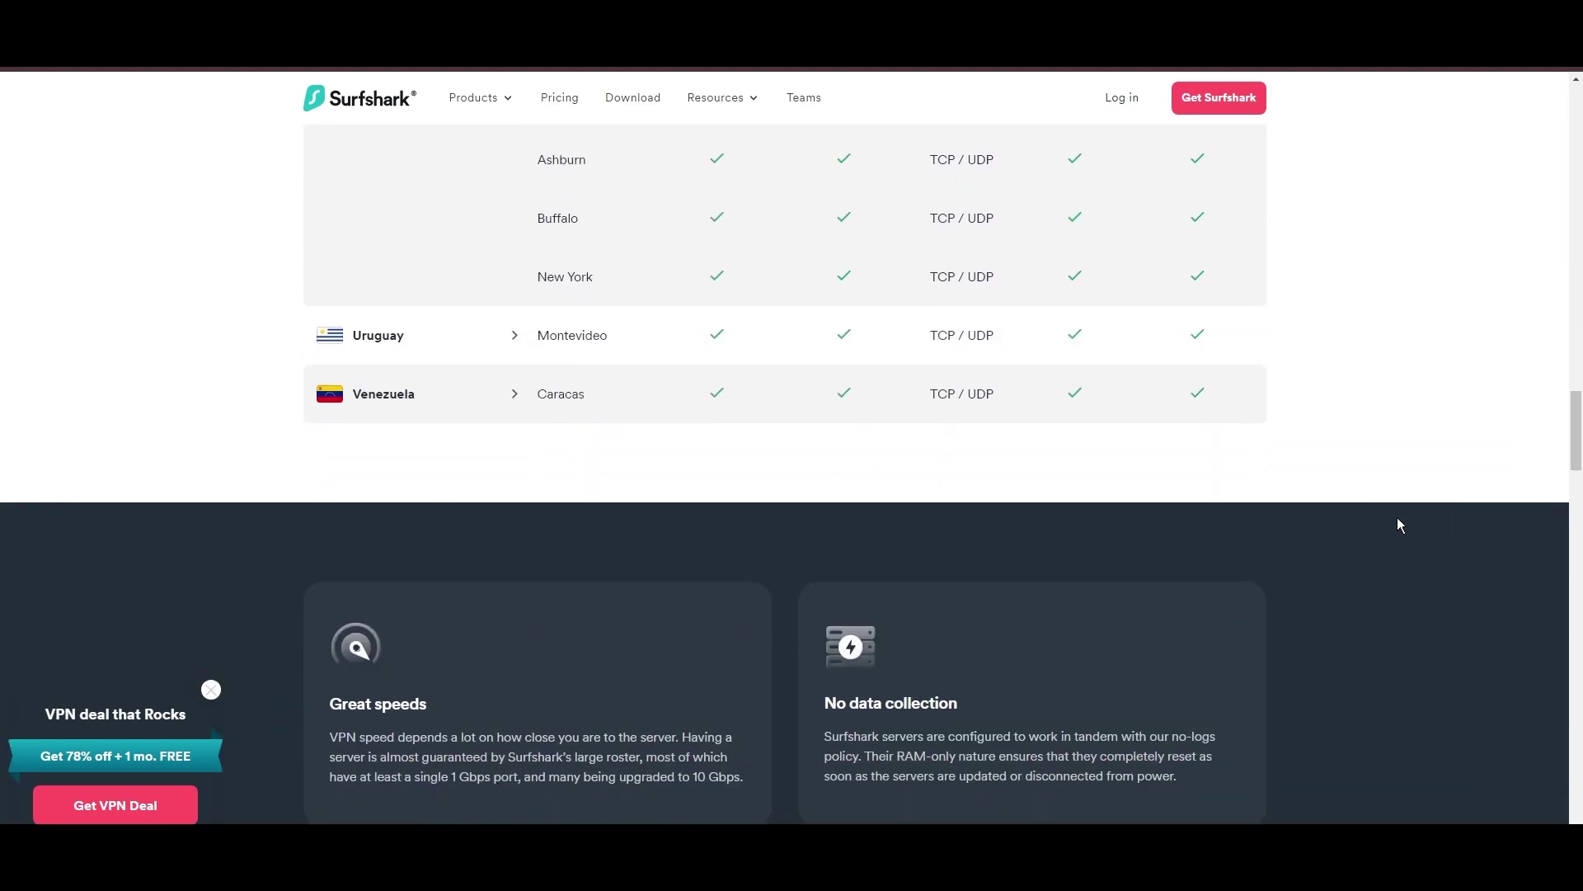
{"action": "scroll", "coordinate": [1407, 531], "scroll_direction": "up", "scroll_amount": 3}
{"action": "scroll", "coordinate": [1432, 531], "scroll_direction": "up", "scroll_amount": 4}
{"action": "scroll", "coordinate": [1422, 537], "scroll_direction": "up", "scroll_amount": 5}
{"action": "scroll", "coordinate": [1407, 537], "scroll_direction": "up", "scroll_amount": 5}
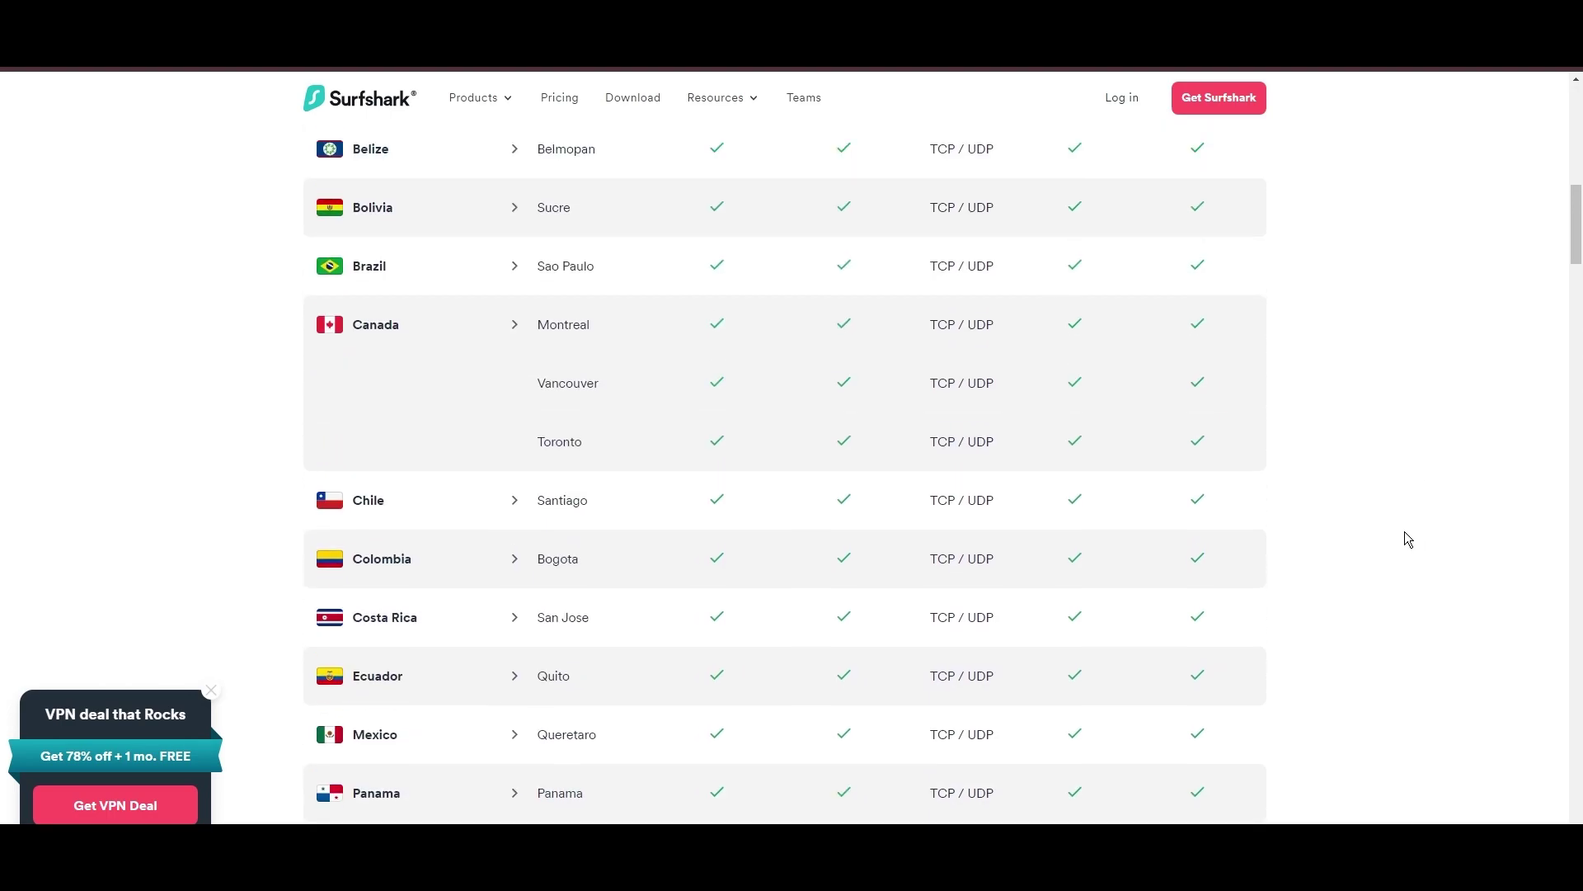
{"action": "scroll", "coordinate": [1134, 470], "scroll_direction": "up", "scroll_amount": 3}
{"action": "scroll", "coordinate": [459, 457], "scroll_direction": "up", "scroll_amount": 1}
{"action": "scroll", "coordinate": [471, 618], "scroll_direction": "up", "scroll_amount": 1}
{"action": "left_click", "coordinate": [539, 622]}
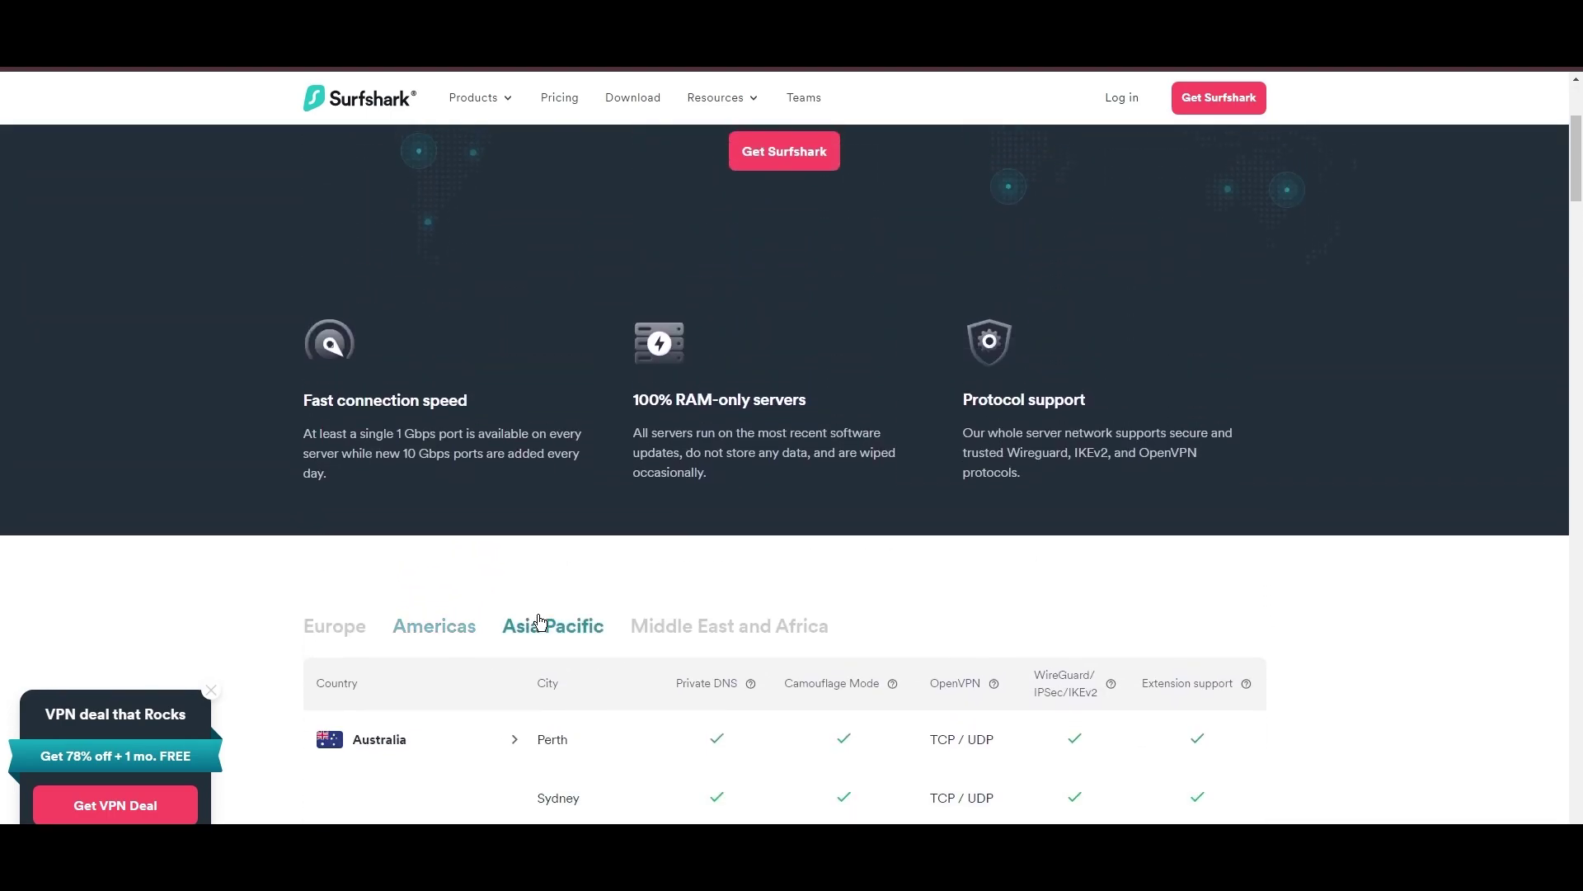
{"action": "scroll", "coordinate": [745, 582], "scroll_direction": "down", "scroll_amount": 2}
{"action": "scroll", "coordinate": [788, 565], "scroll_direction": "down", "scroll_amount": 3}
{"action": "scroll", "coordinate": [923, 556], "scroll_direction": "down", "scroll_amount": 3}
{"action": "scroll", "coordinate": [950, 552], "scroll_direction": "down", "scroll_amount": 3}
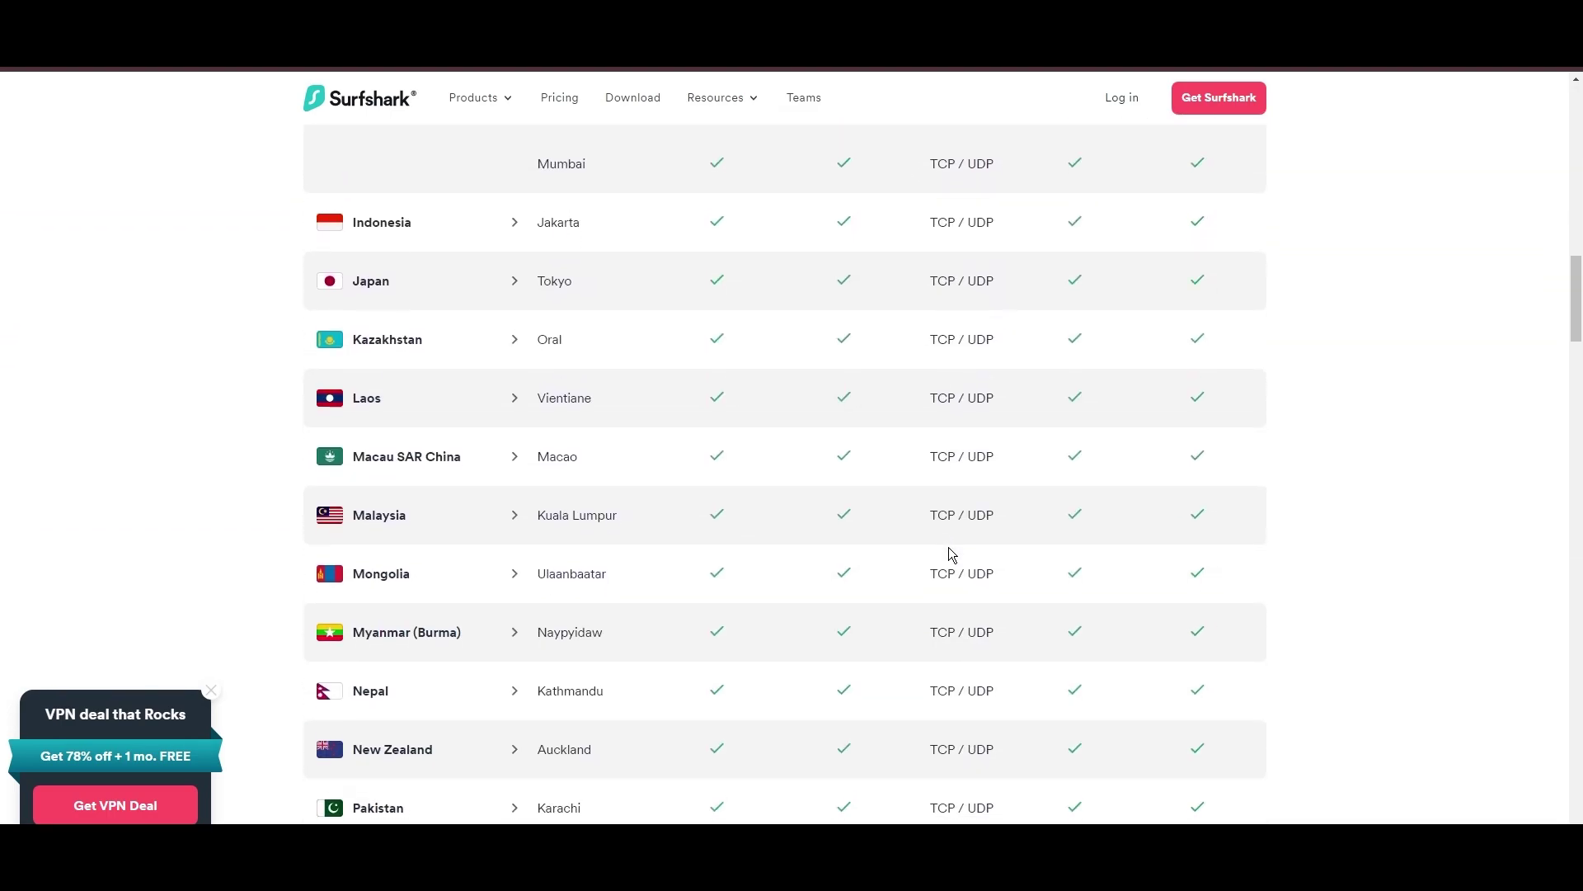
{"action": "scroll", "coordinate": [950, 554], "scroll_direction": "down", "scroll_amount": 3}
{"action": "scroll", "coordinate": [965, 537], "scroll_direction": "down", "scroll_amount": 4}
{"action": "scroll", "coordinate": [995, 541], "scroll_direction": "up", "scroll_amount": 5}
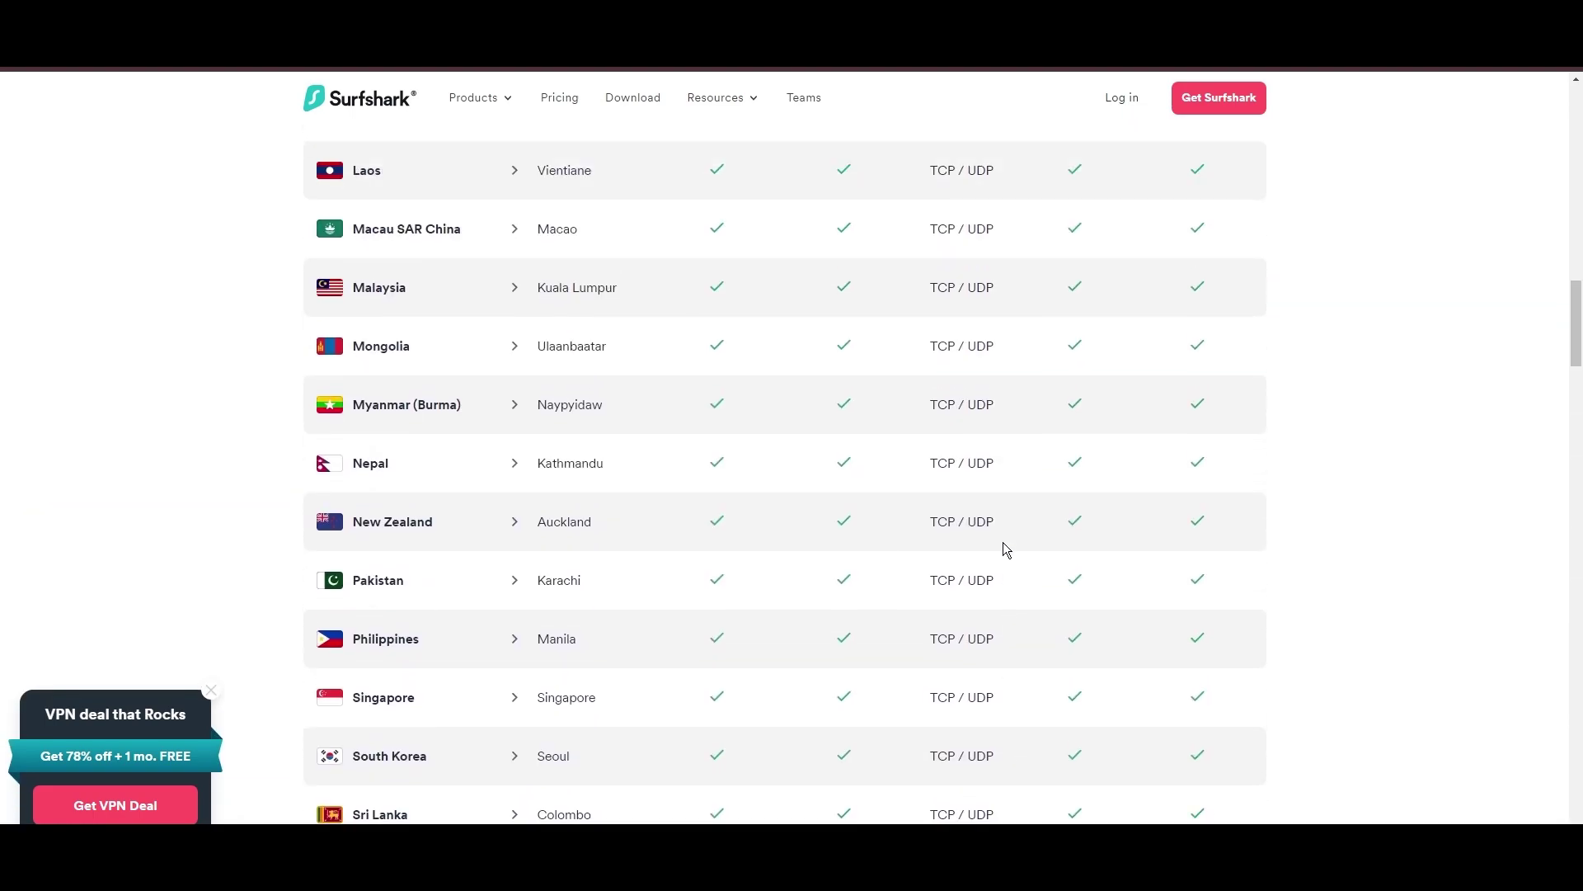
{"action": "scroll", "coordinate": [1003, 548], "scroll_direction": "up", "scroll_amount": 4}
{"action": "scroll", "coordinate": [998, 547], "scroll_direction": "up", "scroll_amount": 4}
{"action": "scroll", "coordinate": [740, 574], "scroll_direction": "up", "scroll_amount": 3}
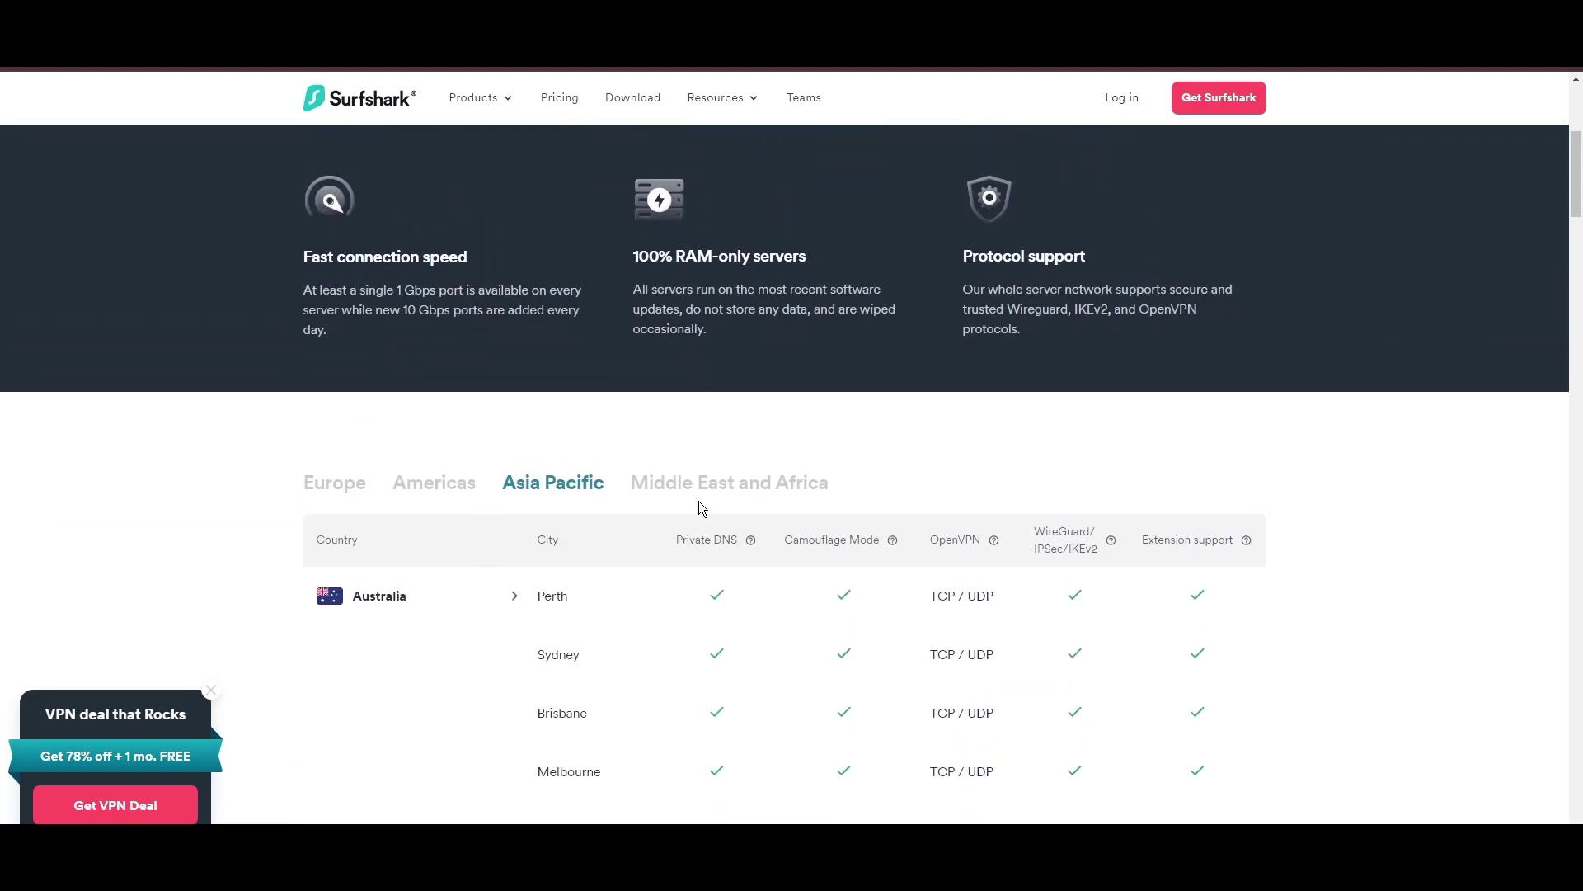
{"action": "left_click", "coordinate": [699, 489]}
{"action": "scroll", "coordinate": [1076, 578], "scroll_direction": "down", "scroll_amount": 2}
{"action": "scroll", "coordinate": [1117, 574], "scroll_direction": "down", "scroll_amount": 2}
{"action": "scroll", "coordinate": [1135, 572], "scroll_direction": "down", "scroll_amount": 2}
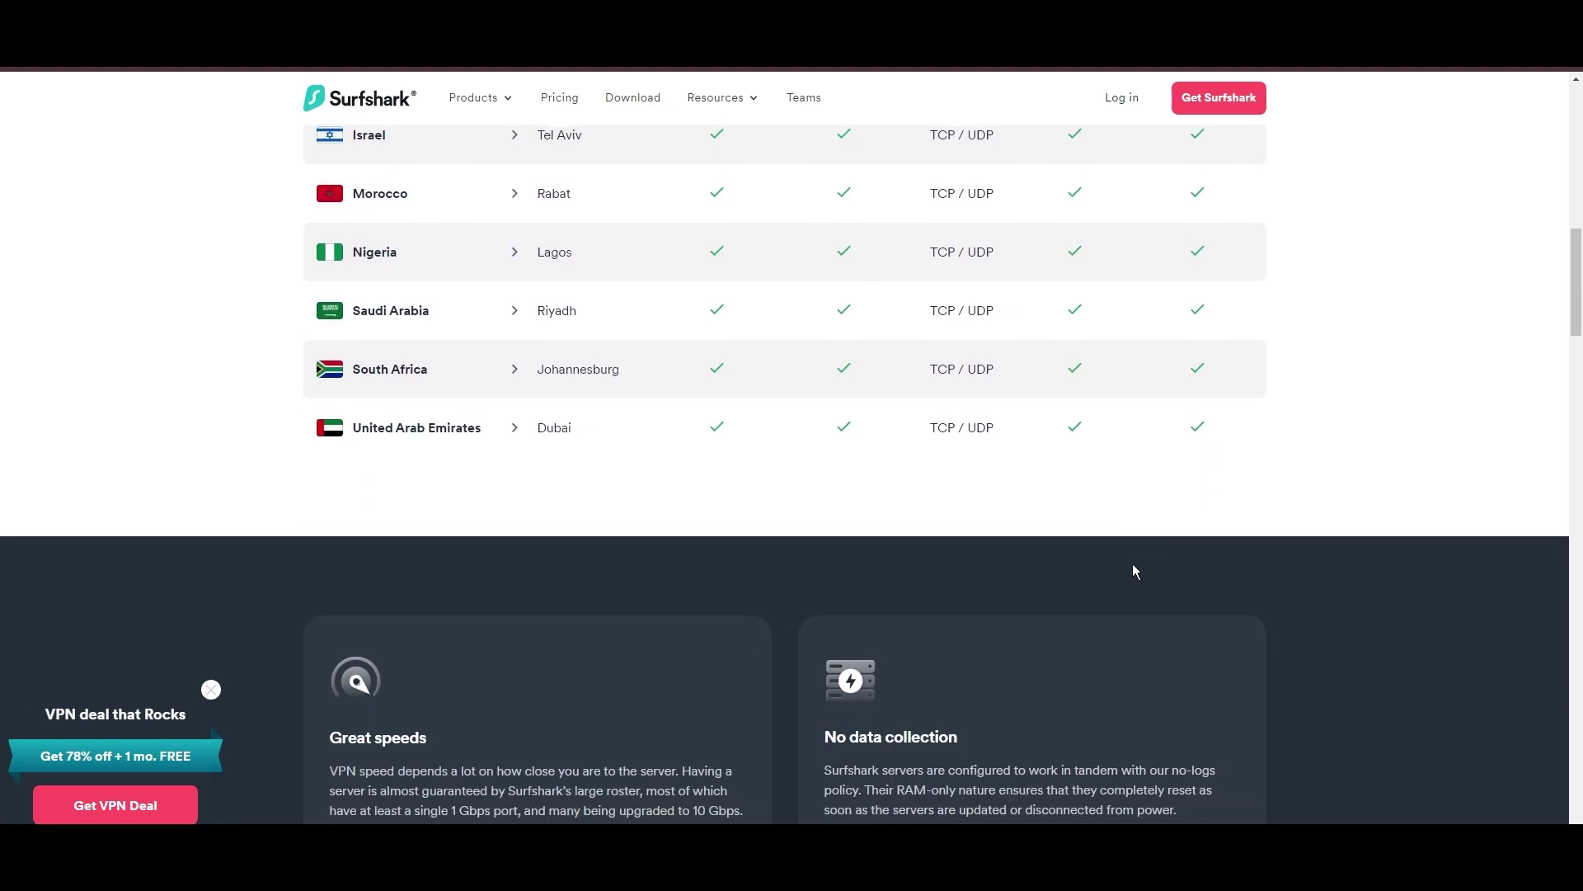
{"action": "scroll", "coordinate": [1288, 580], "scroll_direction": "up", "scroll_amount": 2}
{"action": "scroll", "coordinate": [1299, 482], "scroll_direction": "up", "scroll_amount": 2}
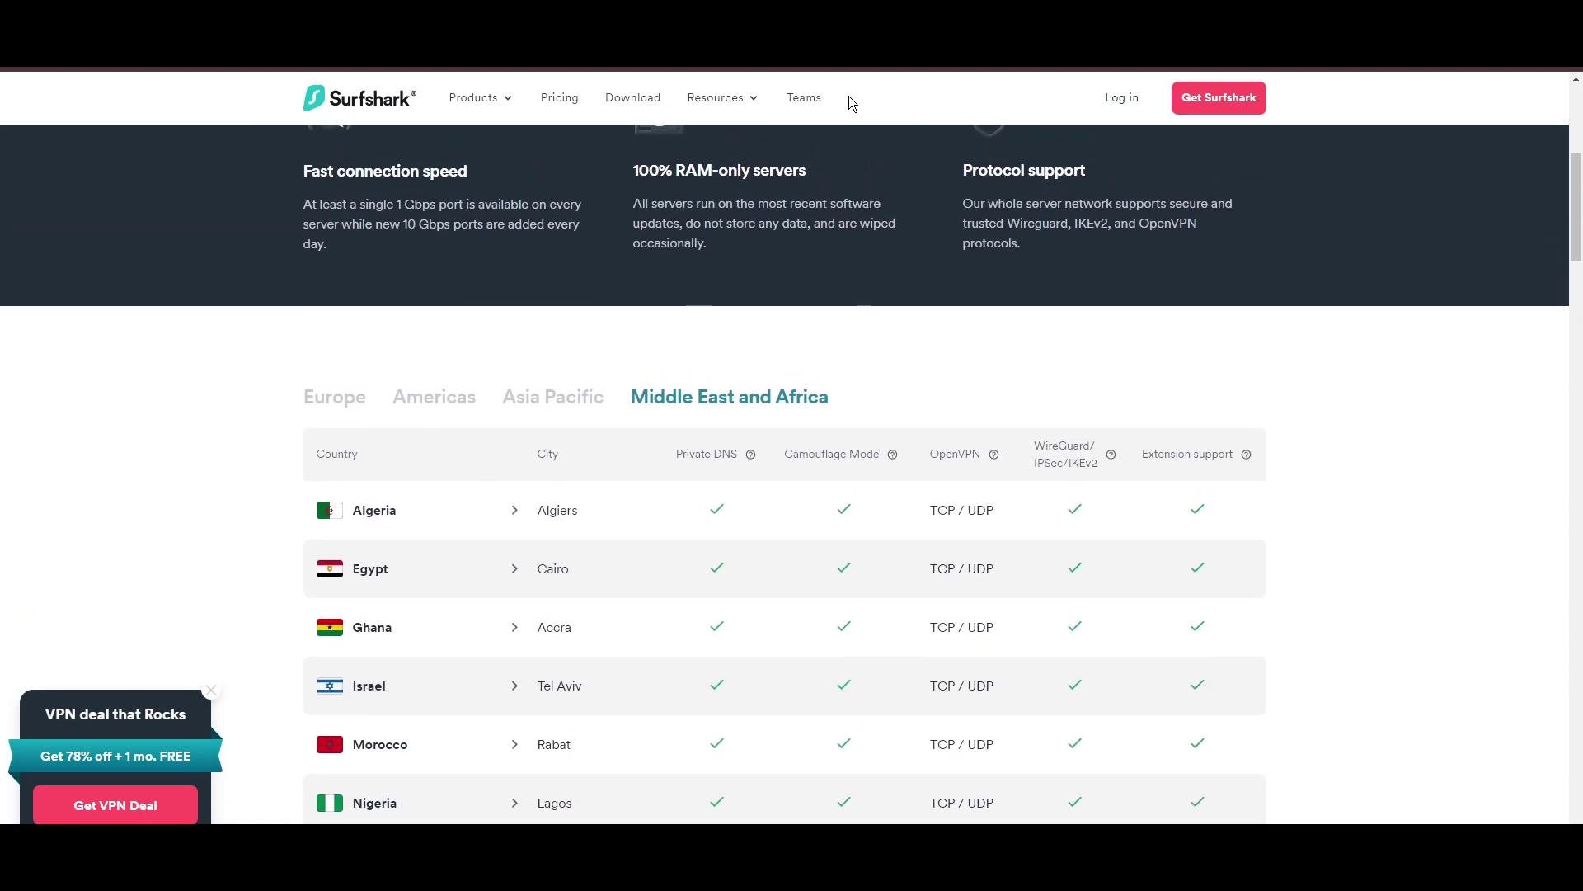
{"action": "scroll", "coordinate": [804, 222], "scroll_direction": "up", "scroll_amount": 10}
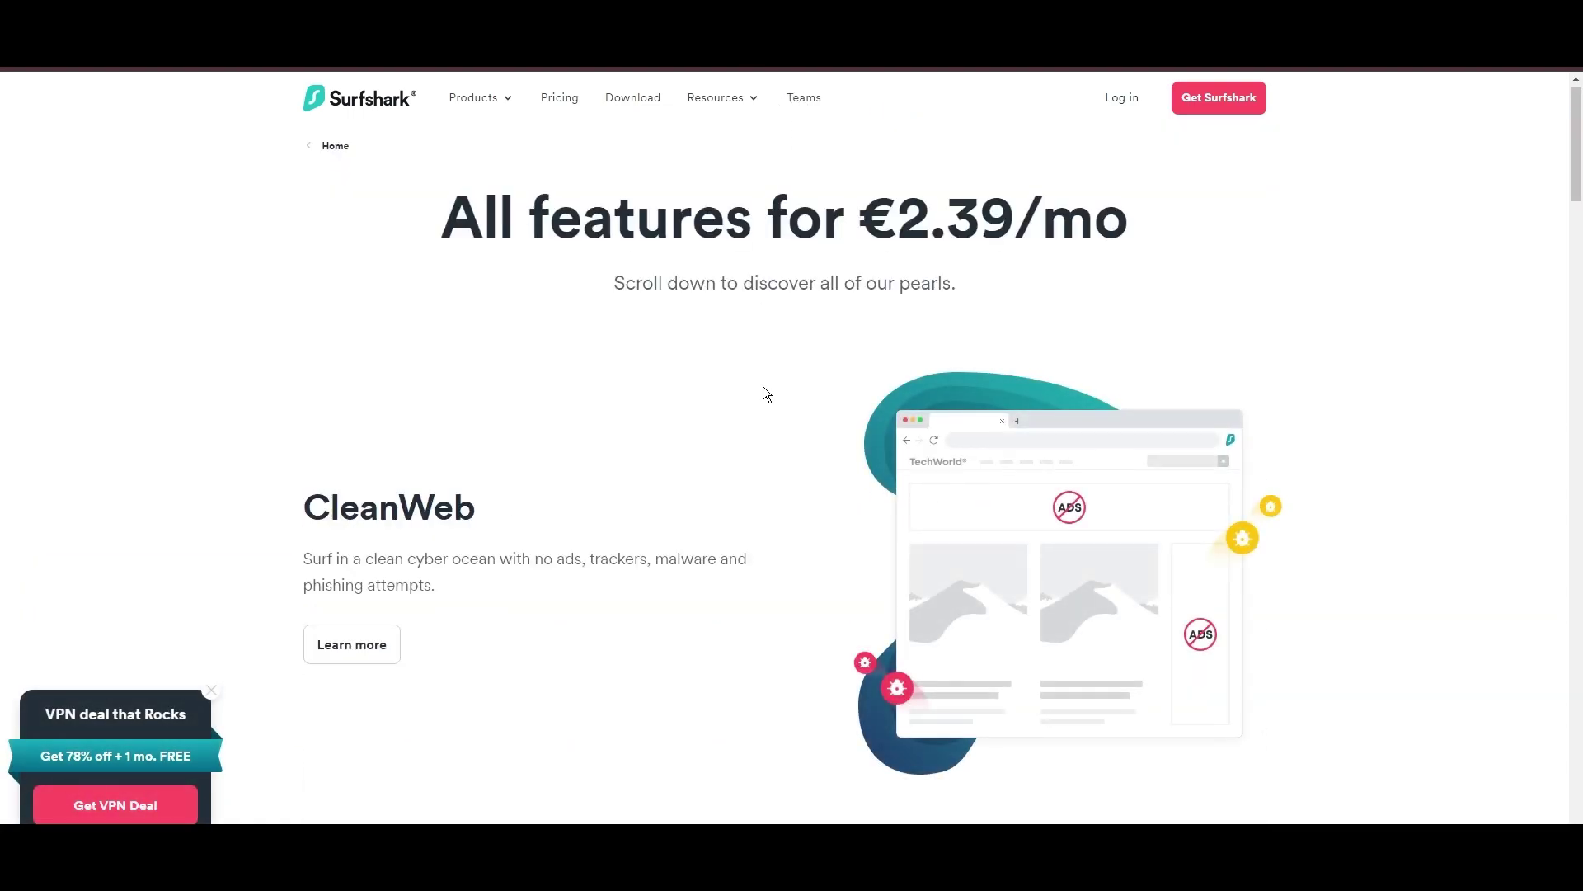
{"action": "scroll", "coordinate": [764, 394], "scroll_direction": "down", "scroll_amount": 2}
{"action": "scroll", "coordinate": [771, 401], "scroll_direction": "down", "scroll_amount": 1}
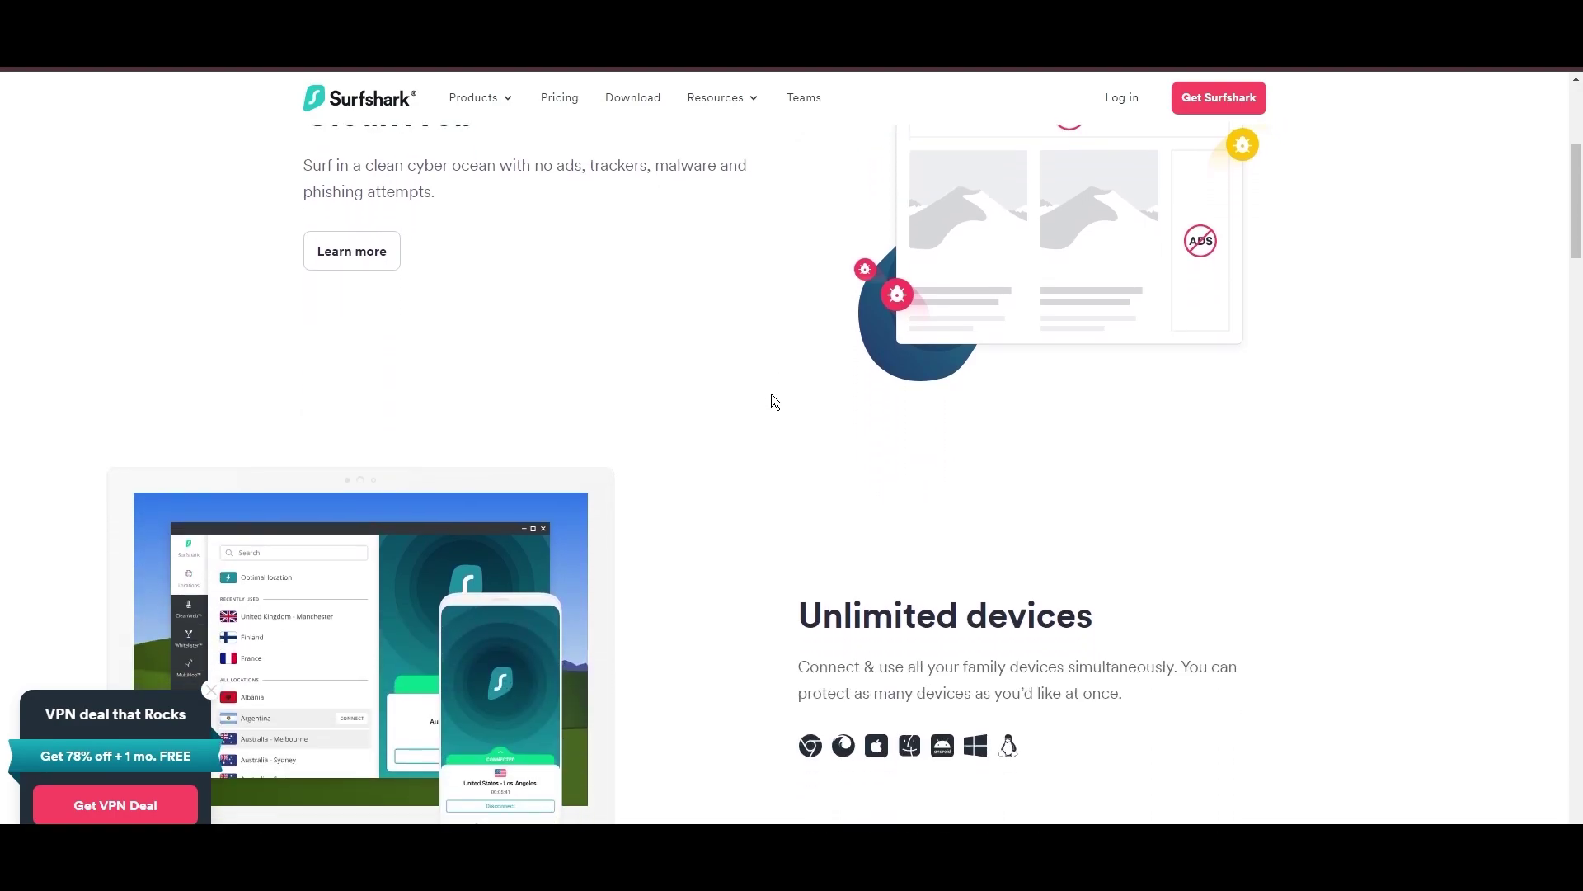
{"action": "scroll", "coordinate": [773, 397], "scroll_direction": "down", "scroll_amount": 2}
{"action": "scroll", "coordinate": [786, 408], "scroll_direction": "down", "scroll_amount": 1}
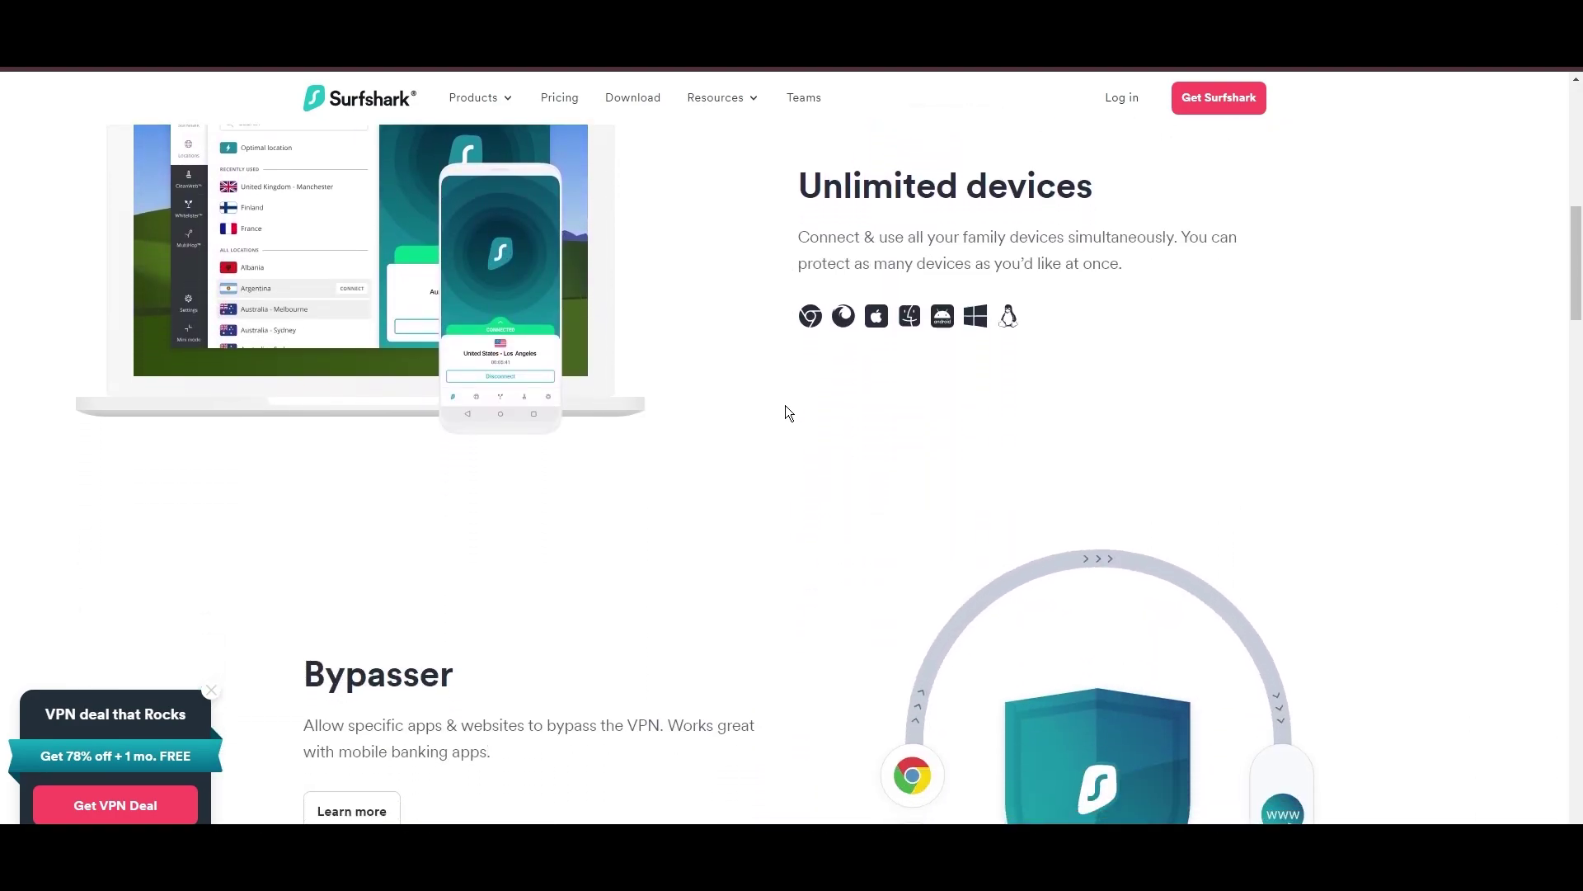
{"action": "scroll", "coordinate": [786, 412], "scroll_direction": "down", "scroll_amount": 1}
{"action": "scroll", "coordinate": [788, 411], "scroll_direction": "down", "scroll_amount": 1}
{"action": "scroll", "coordinate": [788, 414], "scroll_direction": "down", "scroll_amount": 1}
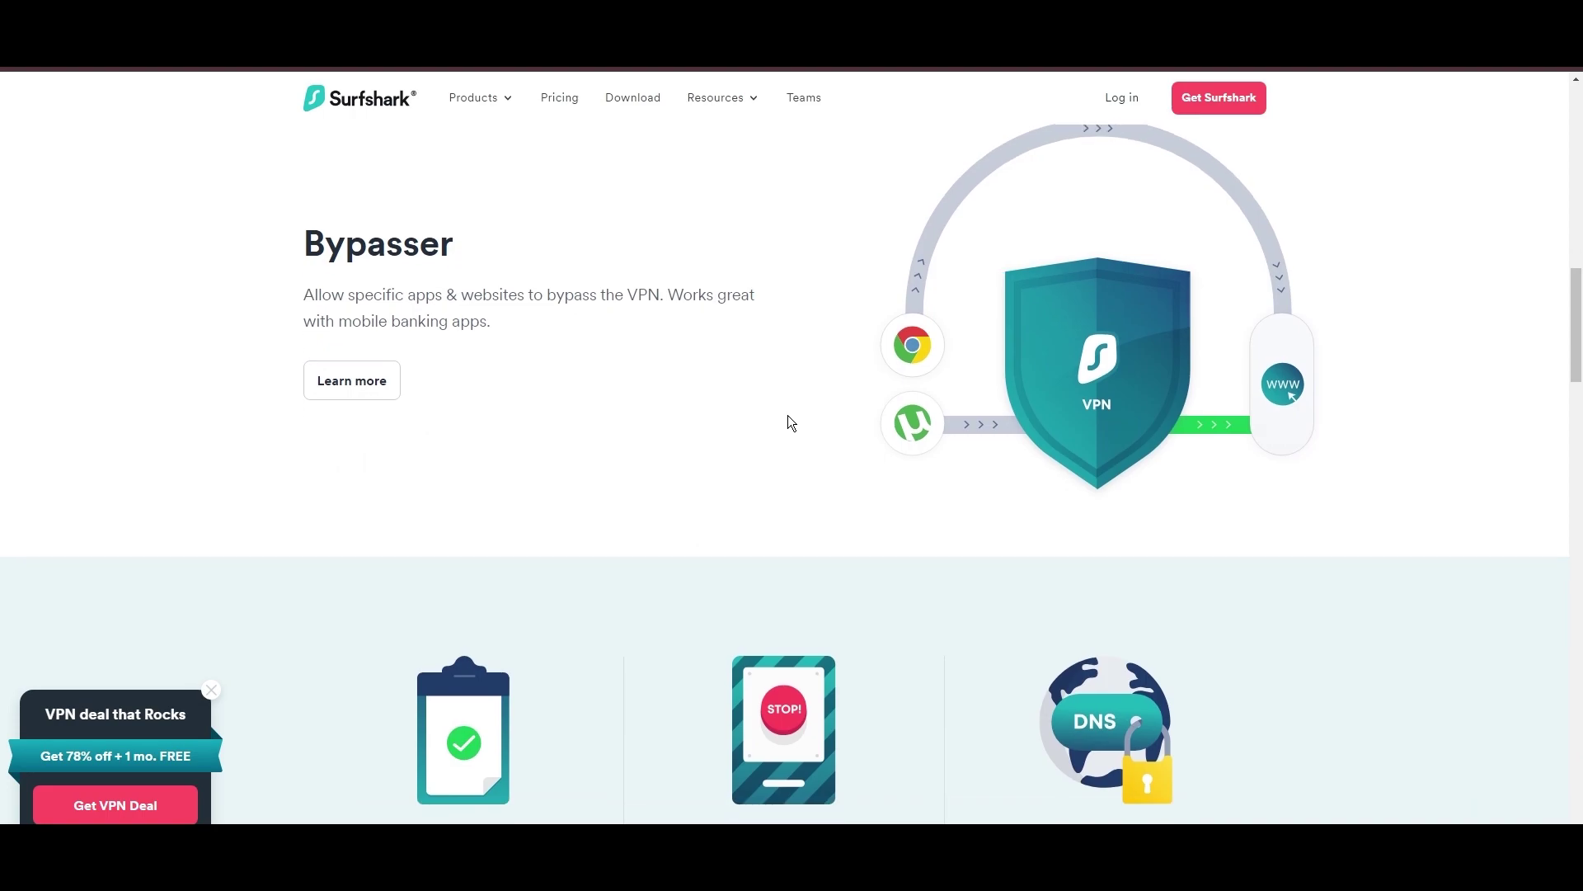
{"action": "scroll", "coordinate": [789, 423], "scroll_direction": "down", "scroll_amount": 1}
{"action": "scroll", "coordinate": [788, 423], "scroll_direction": "down", "scroll_amount": 1}
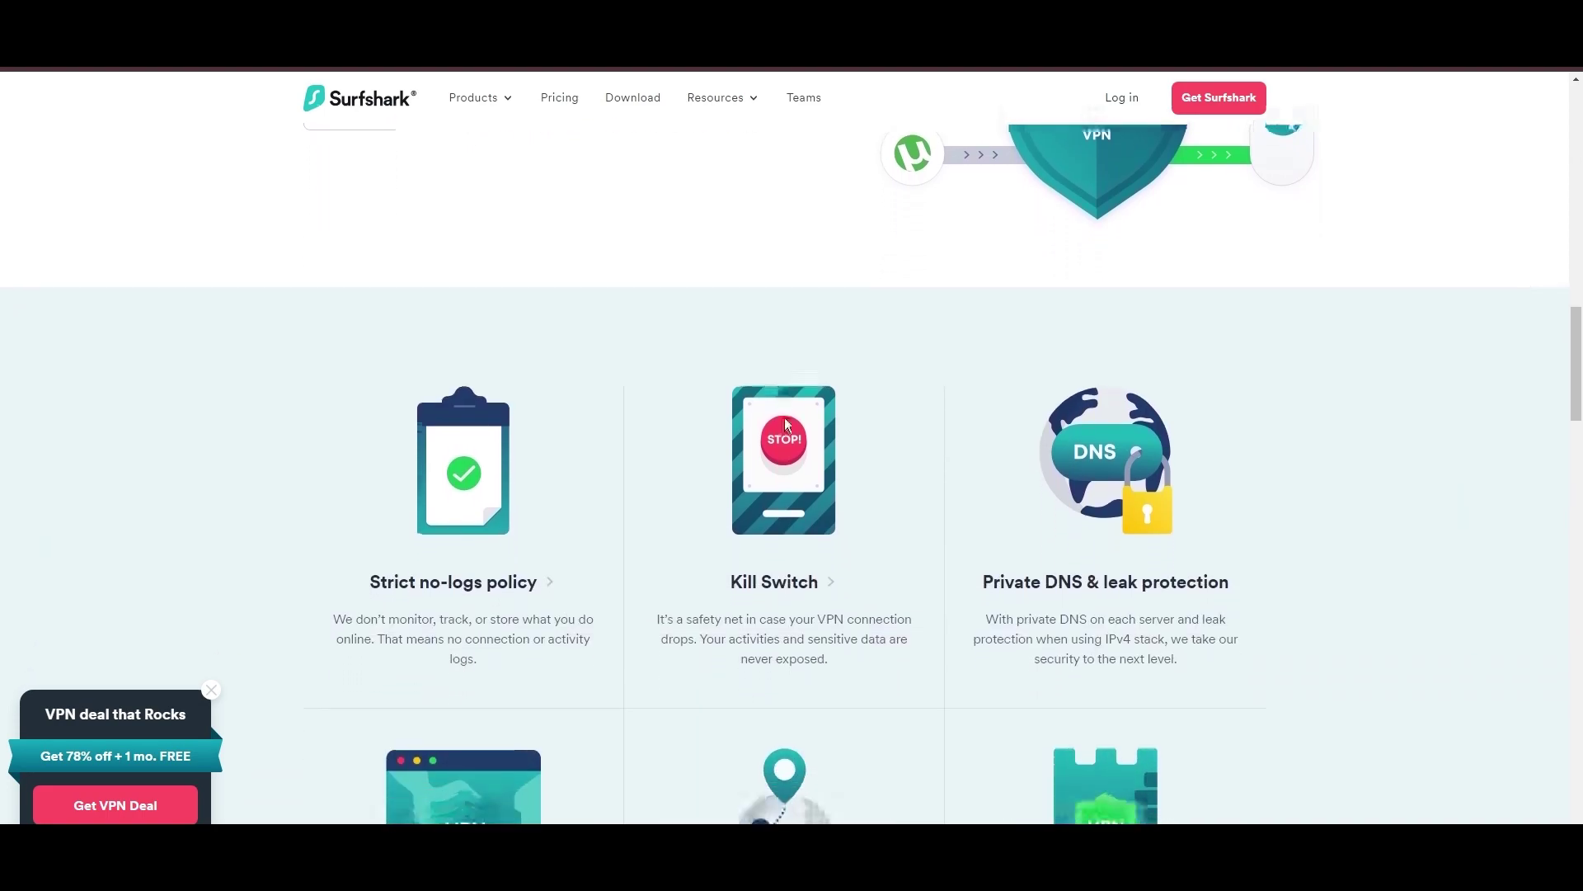
{"action": "scroll", "coordinate": [786, 423], "scroll_direction": "down", "scroll_amount": 1}
{"action": "scroll", "coordinate": [785, 423], "scroll_direction": "down", "scroll_amount": 1}
{"action": "scroll", "coordinate": [788, 427], "scroll_direction": "down", "scroll_amount": 1}
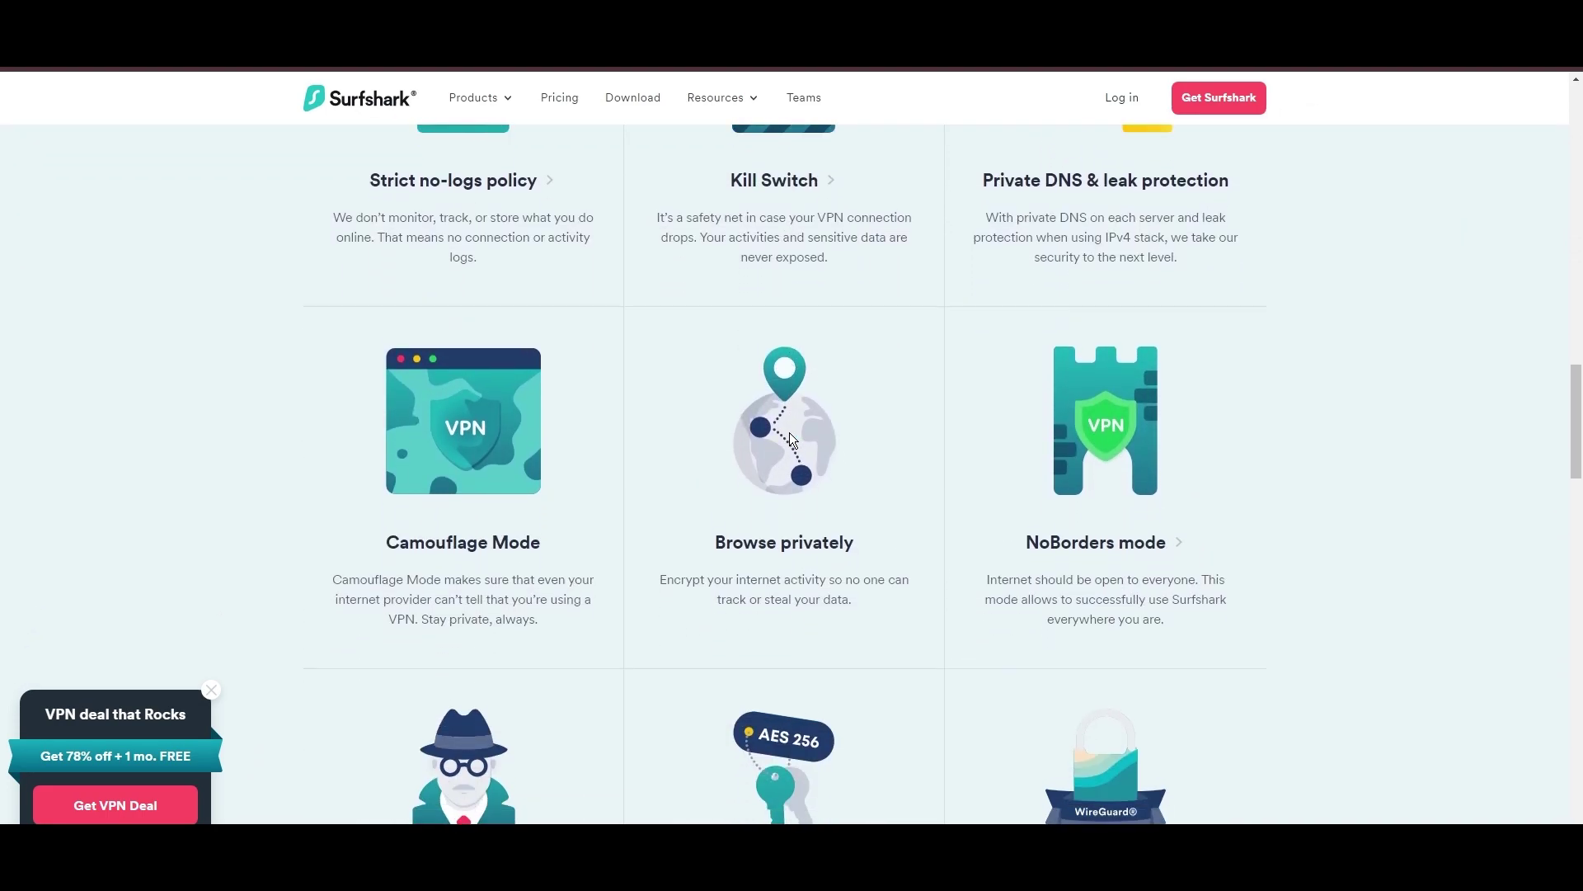
{"action": "scroll", "coordinate": [790, 432], "scroll_direction": "down", "scroll_amount": 1}
{"action": "scroll", "coordinate": [800, 432], "scroll_direction": "down", "scroll_amount": 1}
{"action": "scroll", "coordinate": [803, 429], "scroll_direction": "down", "scroll_amount": 1}
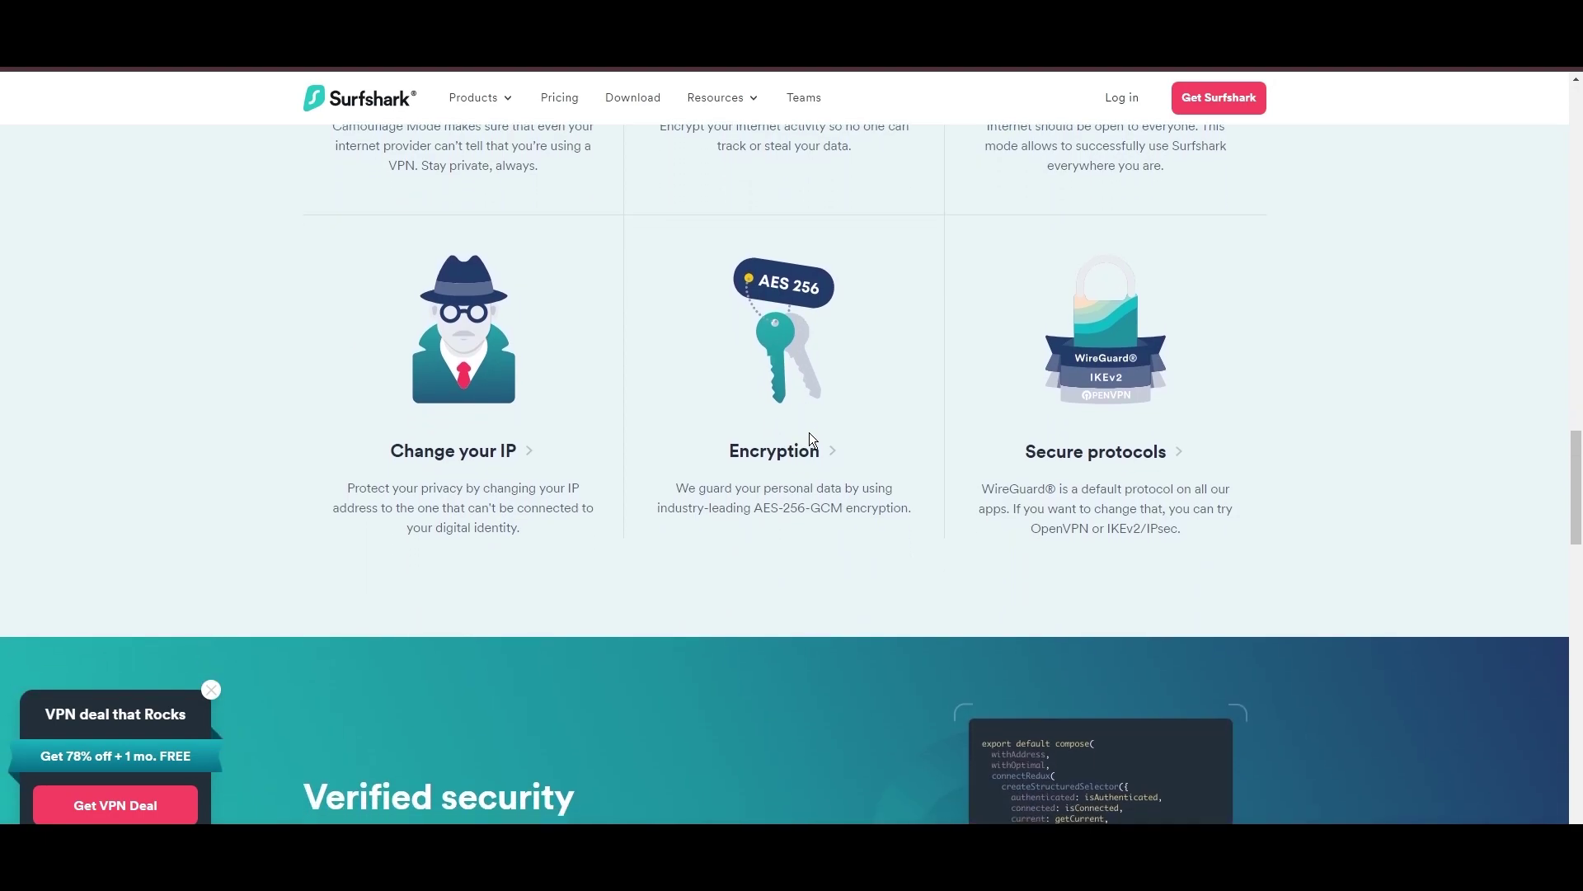
{"action": "scroll", "coordinate": [809, 434], "scroll_direction": "down", "scroll_amount": 2}
{"action": "scroll", "coordinate": [818, 436], "scroll_direction": "down", "scroll_amount": 2}
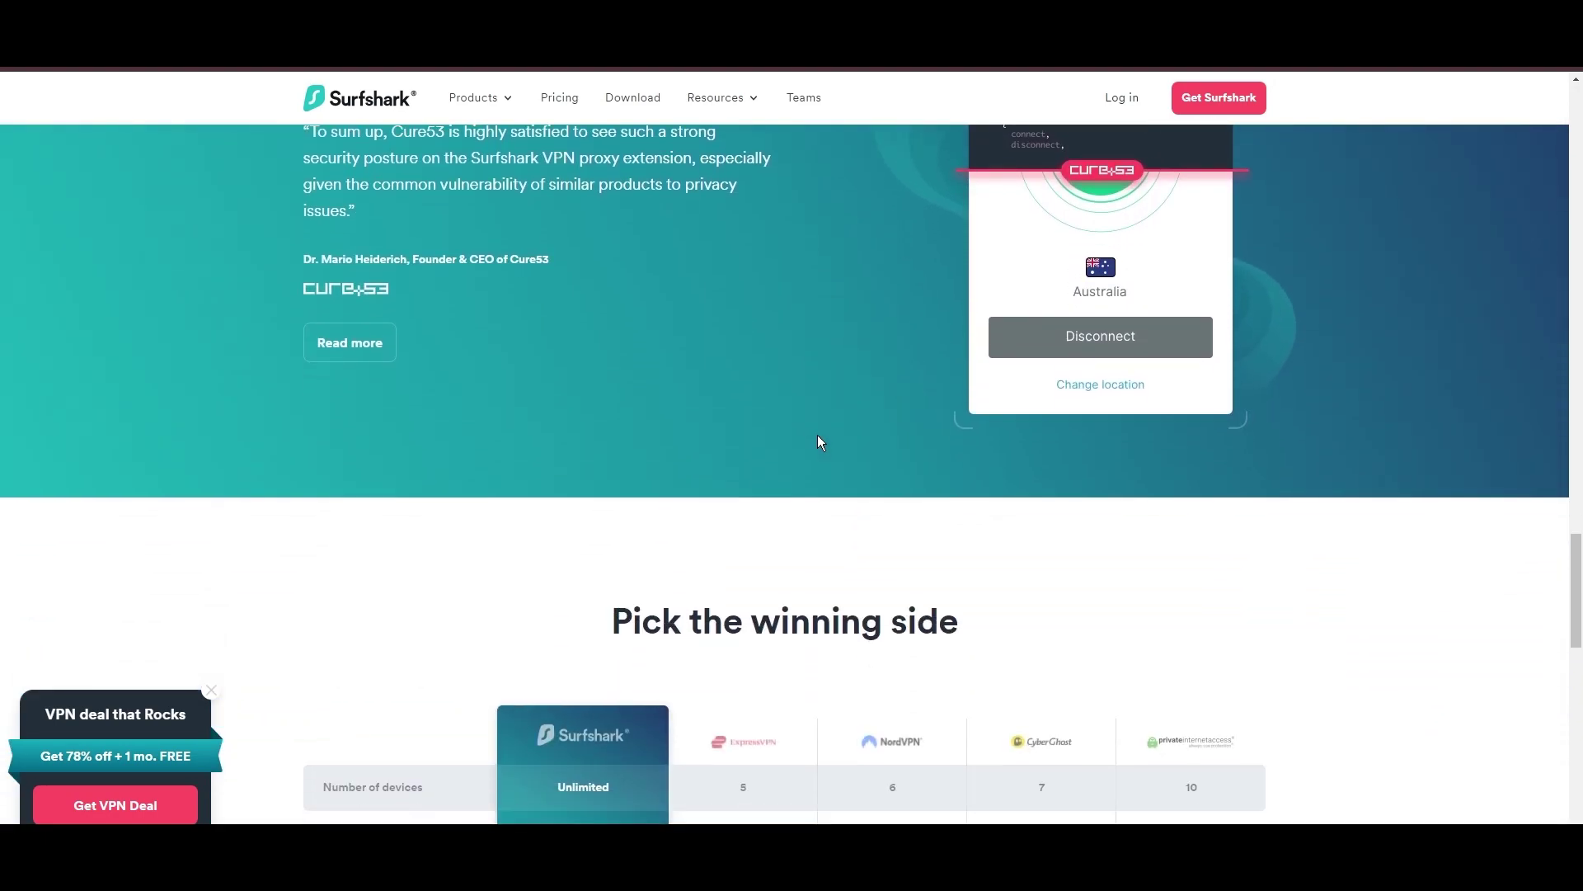
{"action": "scroll", "coordinate": [820, 439], "scroll_direction": "down", "scroll_amount": 2}
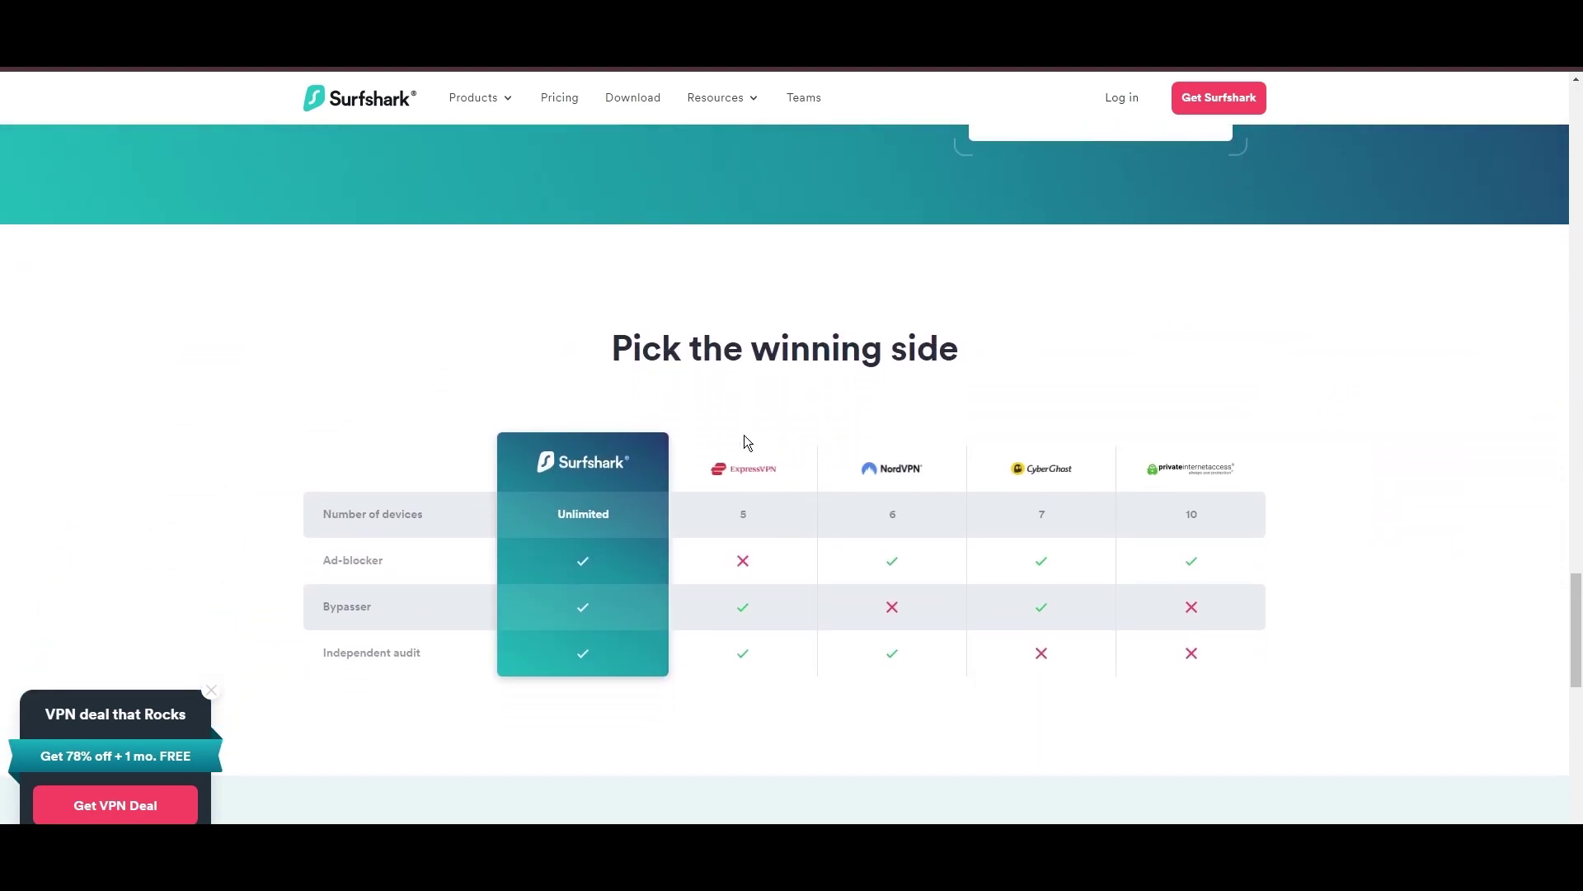
{"action": "scroll", "coordinate": [266, 595], "scroll_direction": "down", "scroll_amount": 1}
{"action": "scroll", "coordinate": [289, 586], "scroll_direction": "down", "scroll_amount": 1}
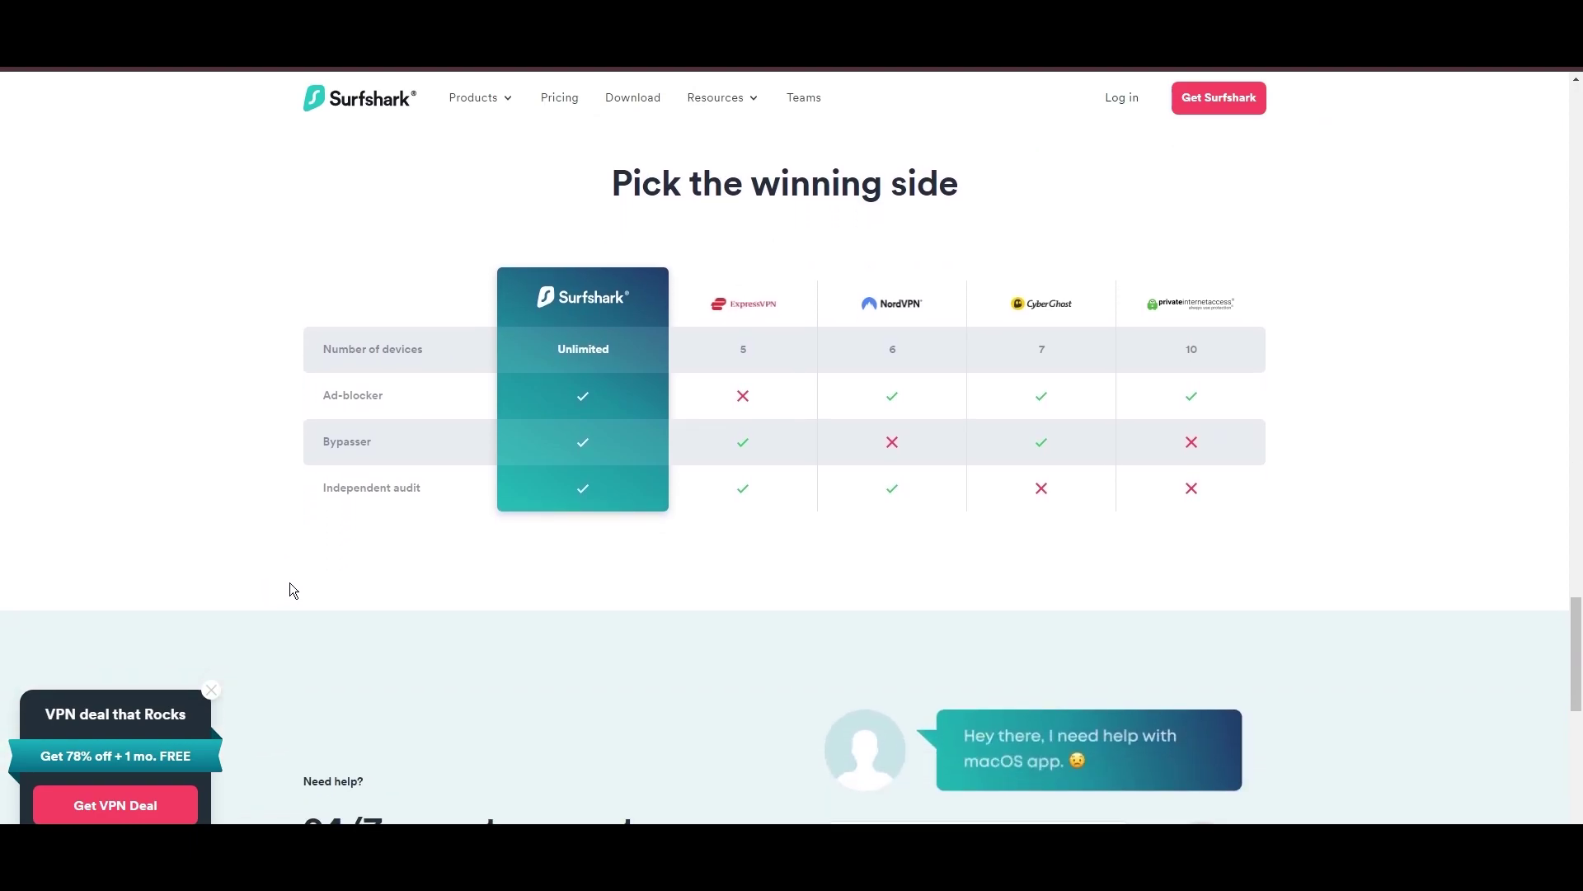
{"action": "scroll", "coordinate": [301, 593], "scroll_direction": "down", "scroll_amount": 1}
{"action": "scroll", "coordinate": [417, 583], "scroll_direction": "down", "scroll_amount": 1}
{"action": "scroll", "coordinate": [540, 572], "scroll_direction": "down", "scroll_amount": 1}
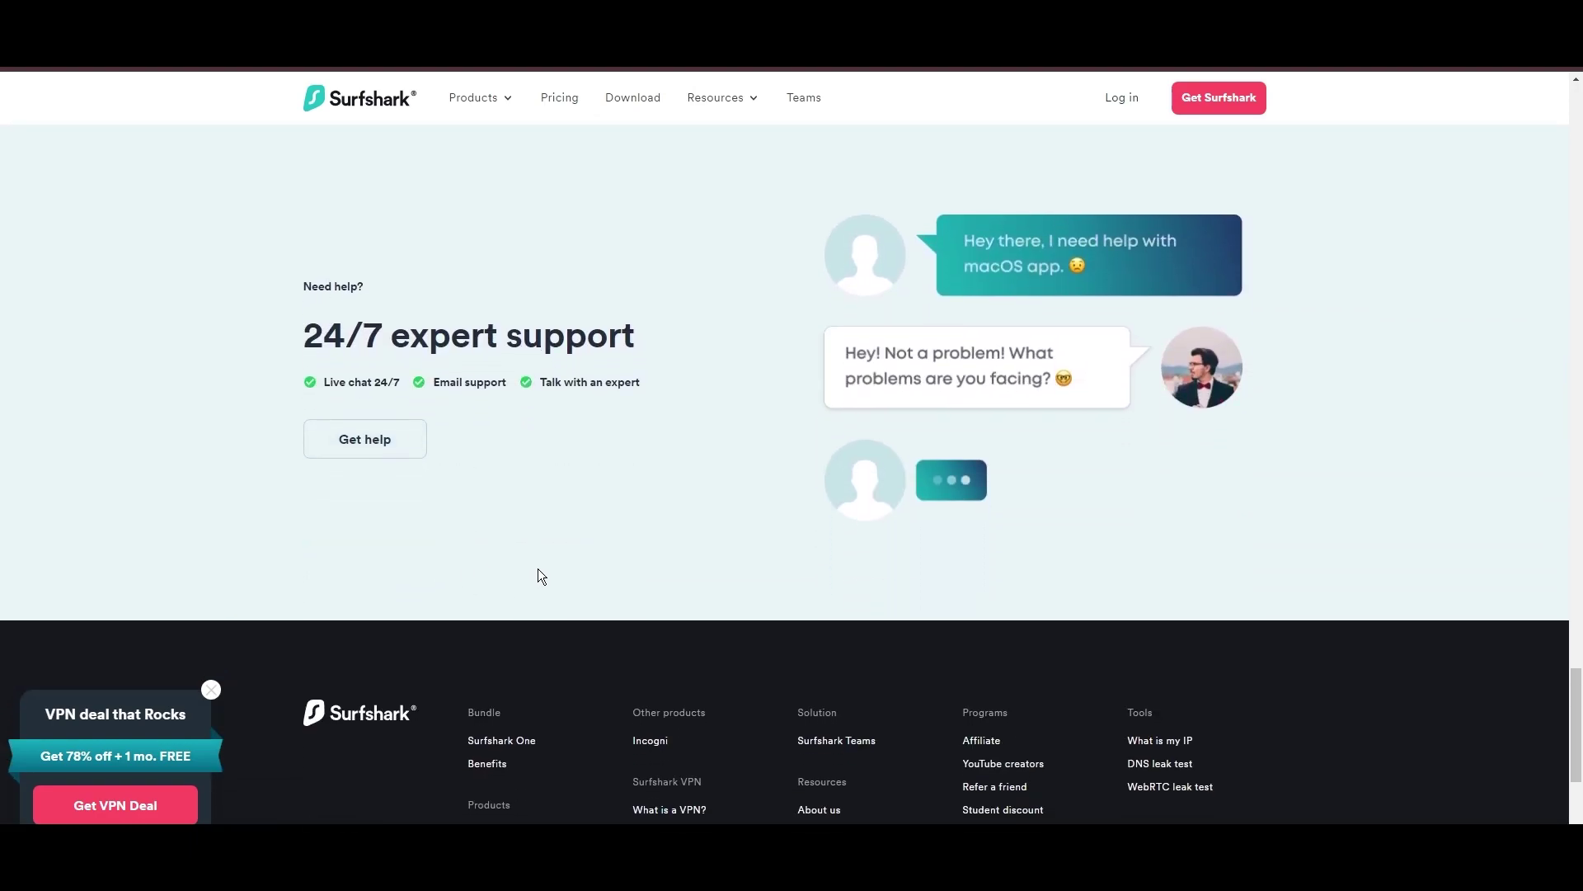
{"action": "scroll", "coordinate": [813, 578], "scroll_direction": "down", "scroll_amount": 1}
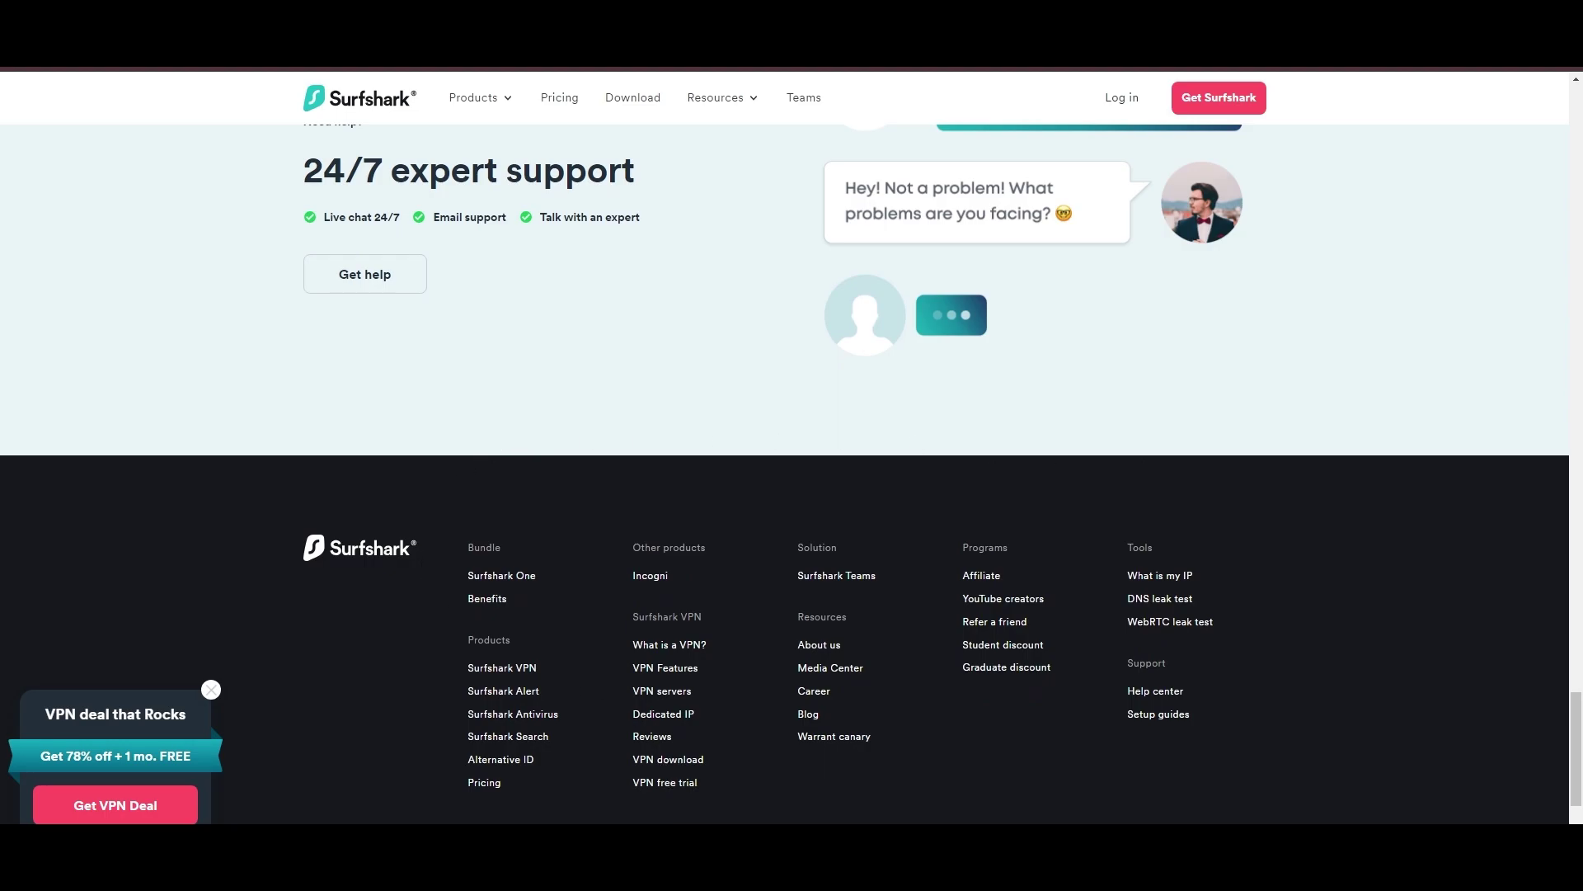